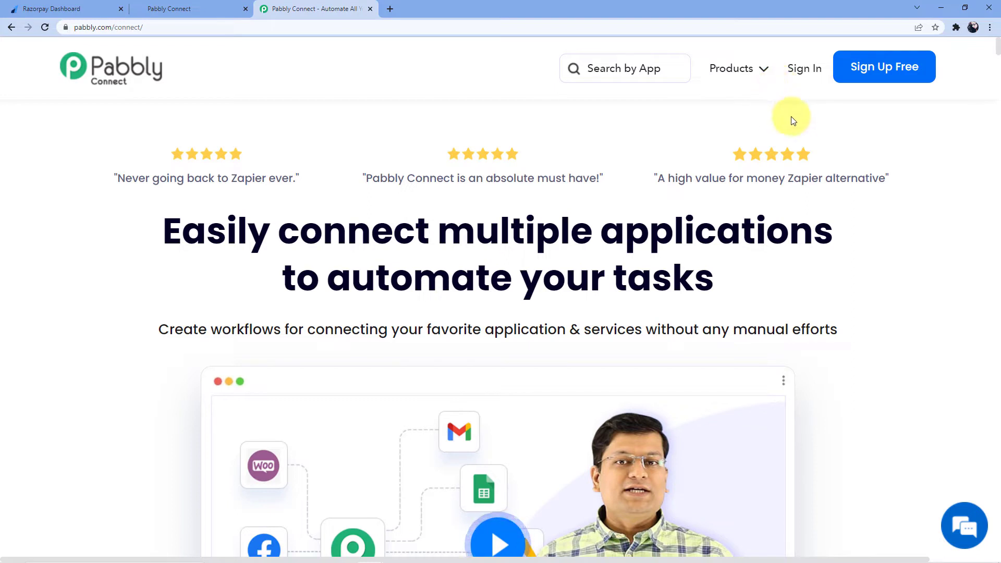
- Sign in to the Pabbly account, launch Pabbly Connect from All Apps, and begin a new workflow
{"action": "left_click", "coordinate": [805, 76]}
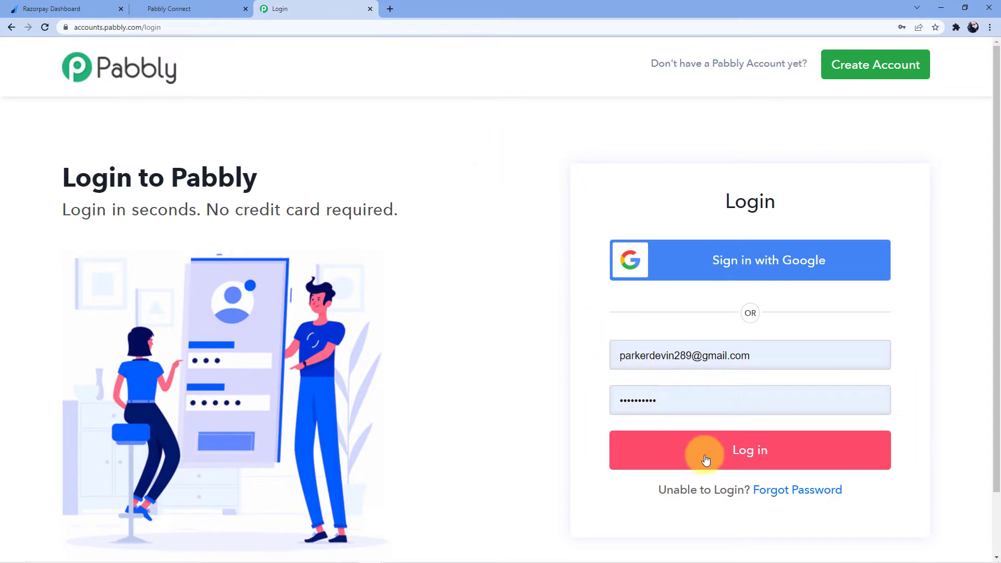
{"action": "left_click", "coordinate": [706, 460]}
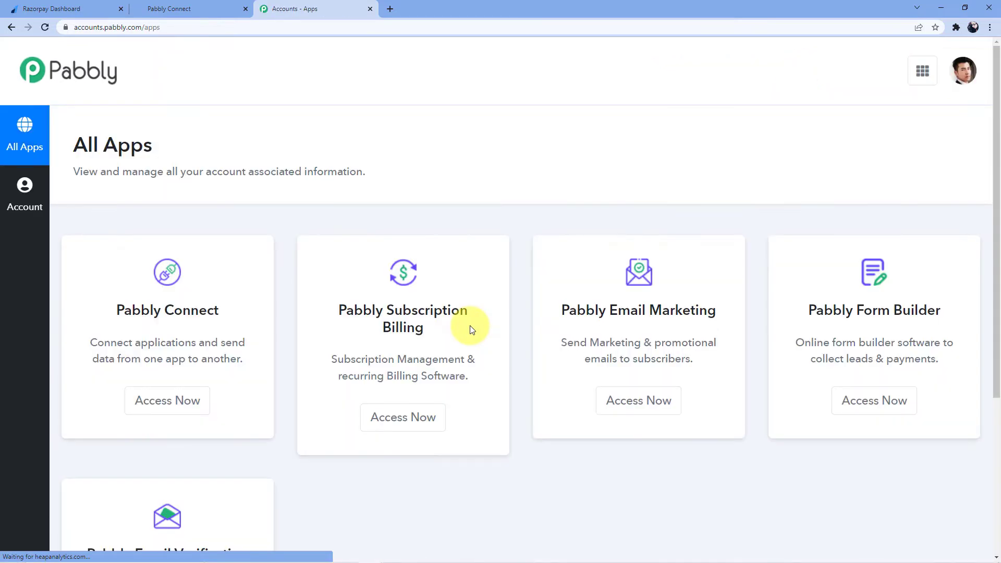
{"action": "scroll", "coordinate": [446, 242], "scroll_direction": "down", "scroll_amount": 2}
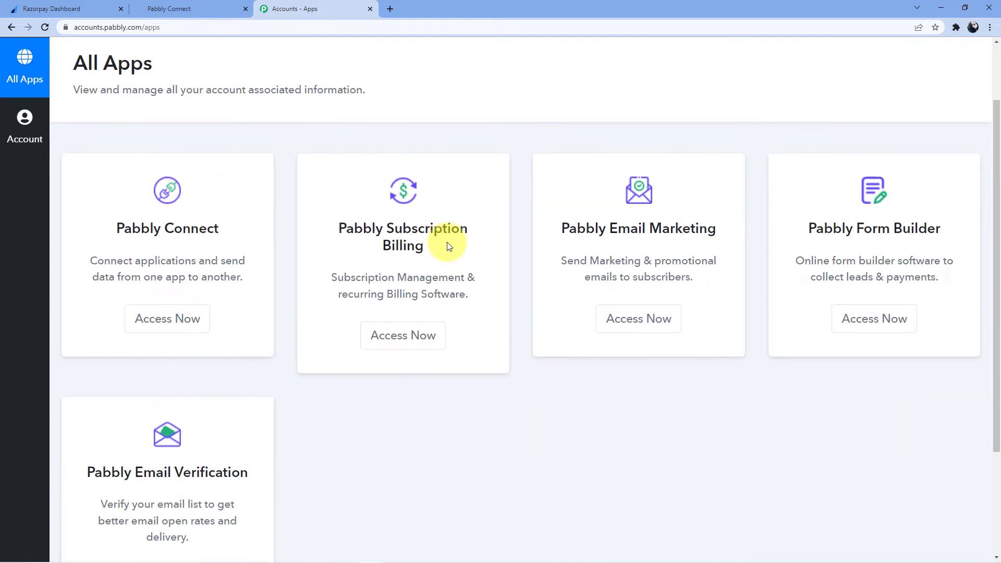
{"action": "scroll", "coordinate": [249, 261], "scroll_direction": "up", "scroll_amount": 2}
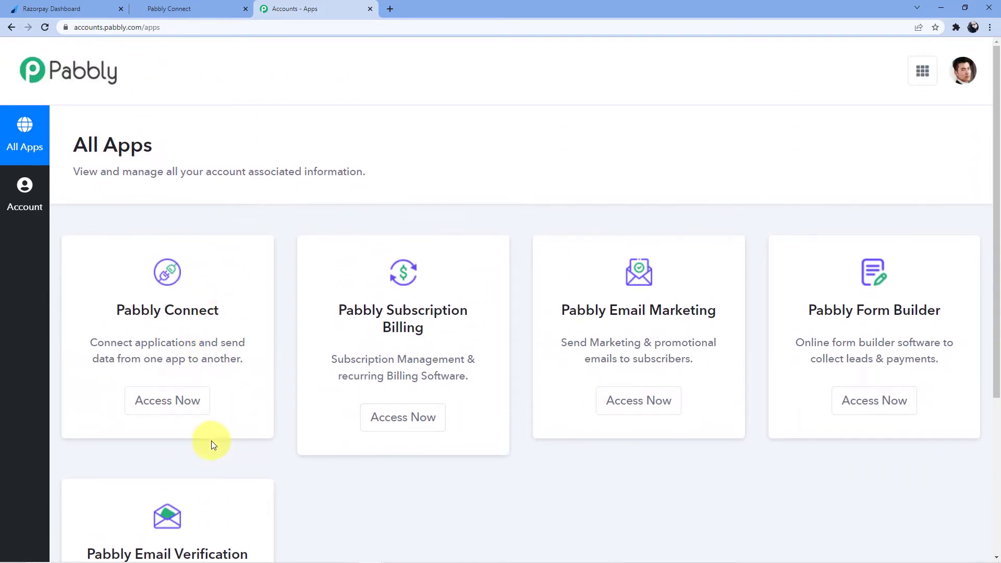
{"action": "left_click", "coordinate": [164, 405]}
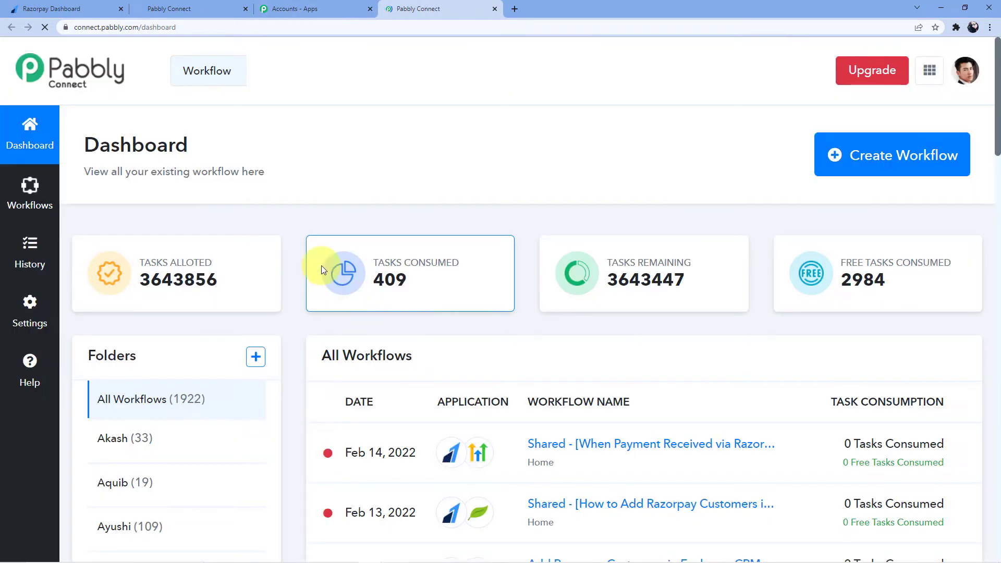
{"action": "scroll", "coordinate": [532, 273], "scroll_direction": "down", "scroll_amount": 10}
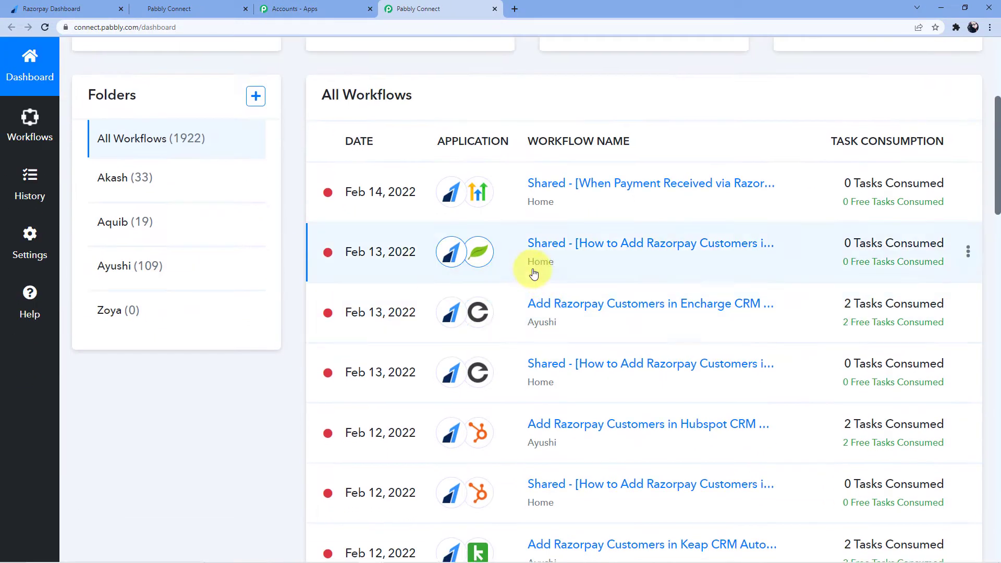
{"action": "scroll", "coordinate": [533, 272], "scroll_direction": "up", "scroll_amount": 4}
{"action": "scroll", "coordinate": [533, 272], "scroll_direction": "up", "scroll_amount": 7}
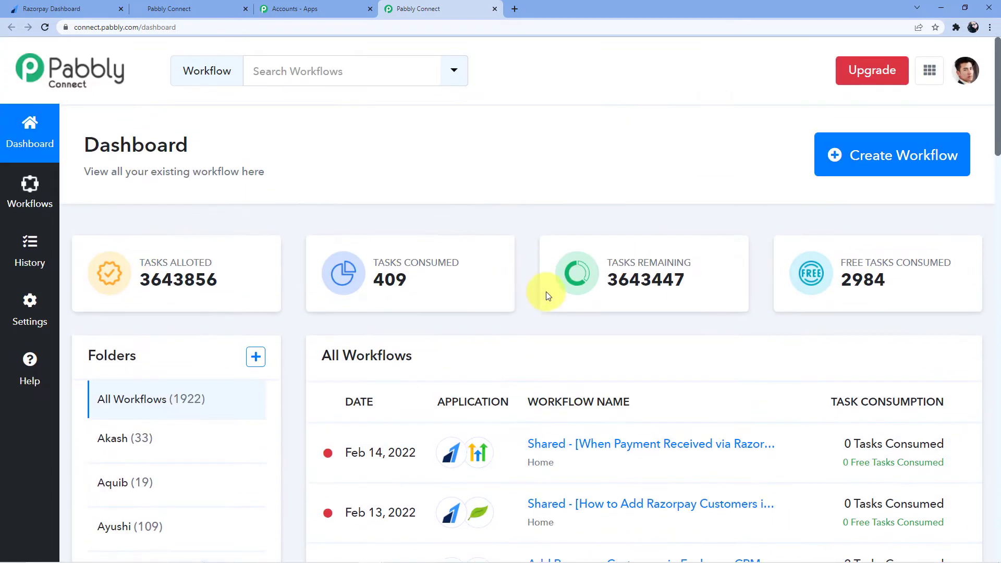
{"action": "left_click", "coordinate": [853, 156]}
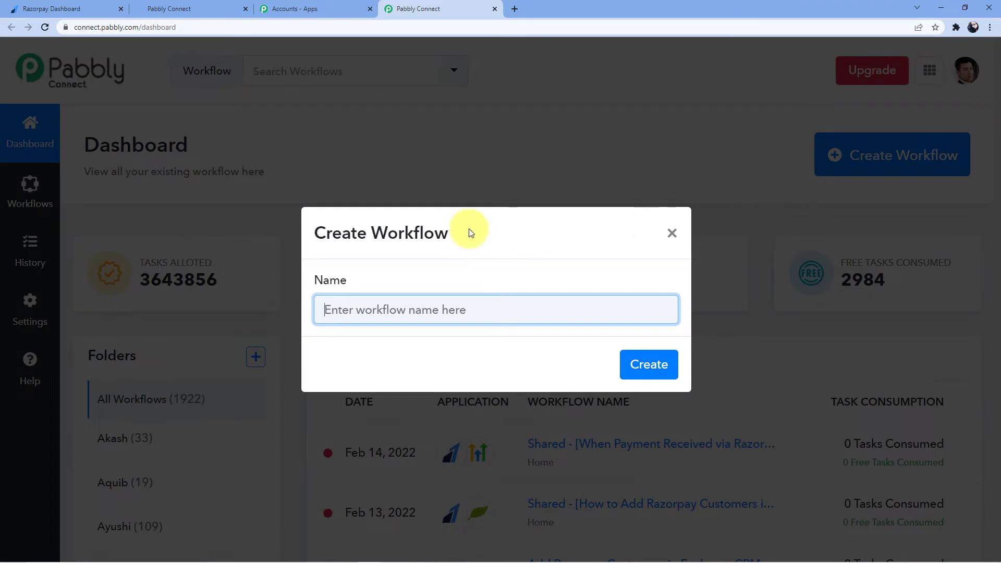
- Create a workflow named 'Razorpay to GoHighlevel', fixing the misspelled 'Raszorpy' first
{"action": "left_click", "coordinate": [402, 304]}
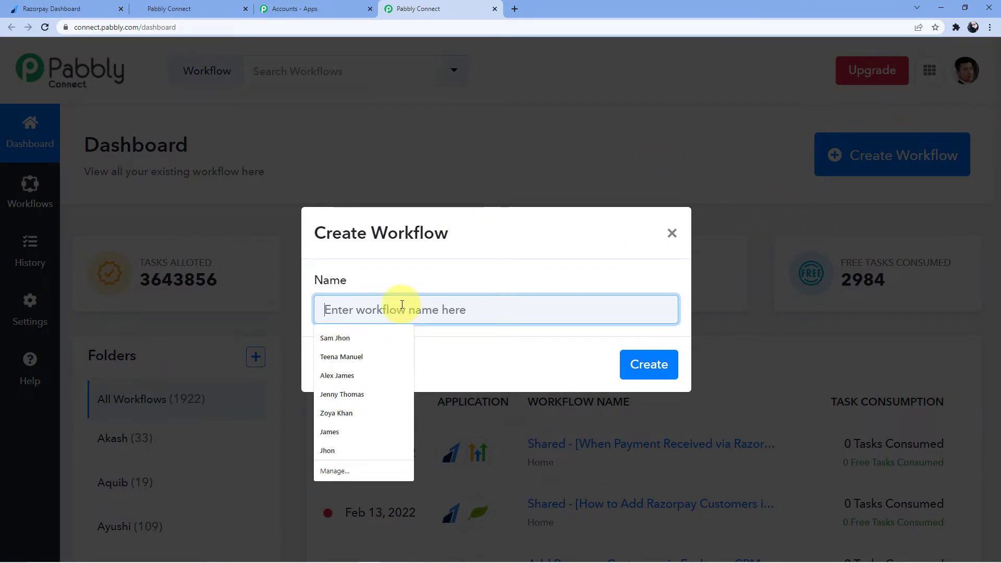
{"action": "type", "text": "Raszorpy"}
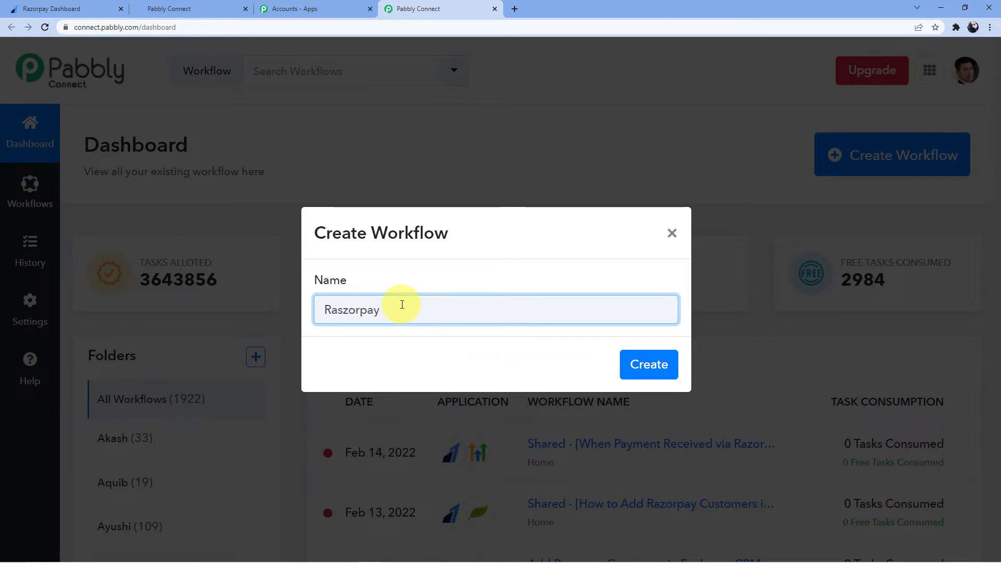
{"action": "double_click", "coordinate": [402, 304]}
{"action": "left_click", "coordinate": [347, 311]}
{"action": "key", "text": "BackSpace"}
{"action": "left_click", "coordinate": [393, 334]}
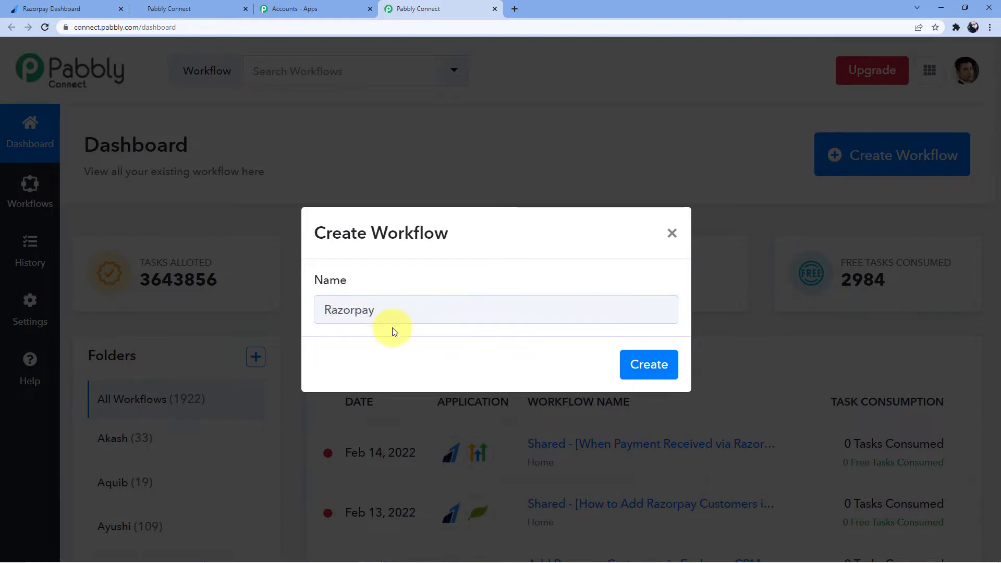
{"action": "left_click", "coordinate": [456, 310]}
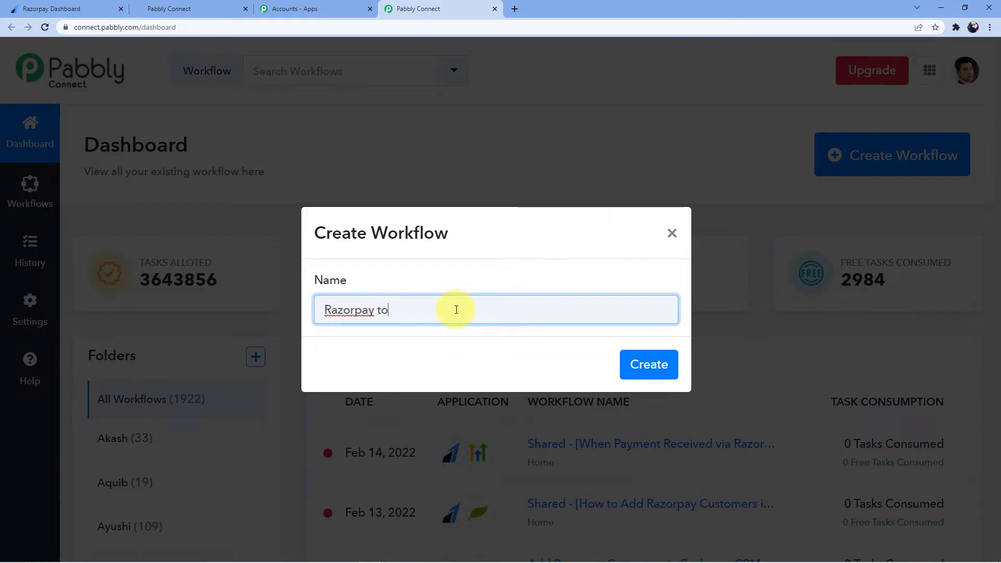
{"action": "type", "text": "to GoHighlevel"}
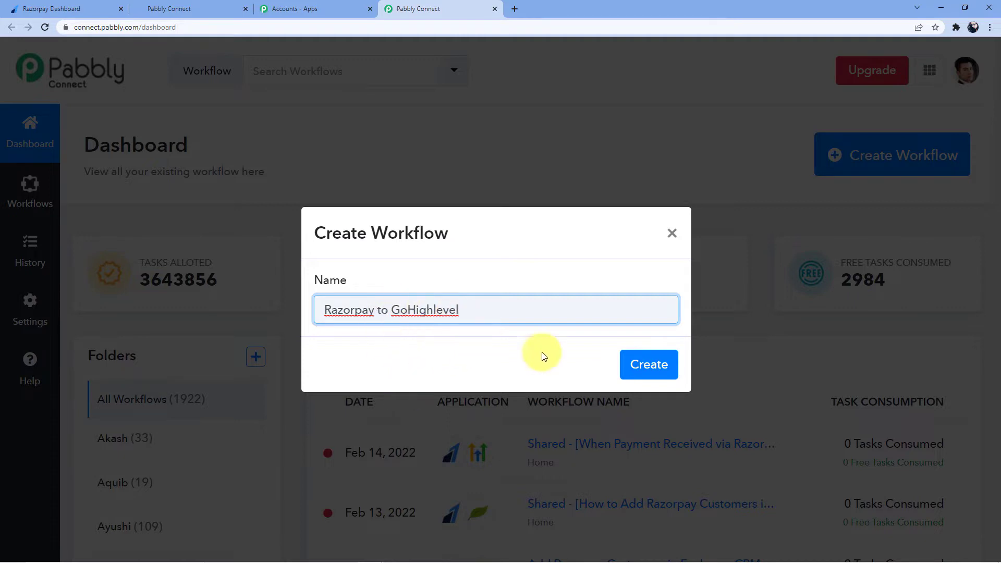
{"action": "left_click", "coordinate": [658, 368]}
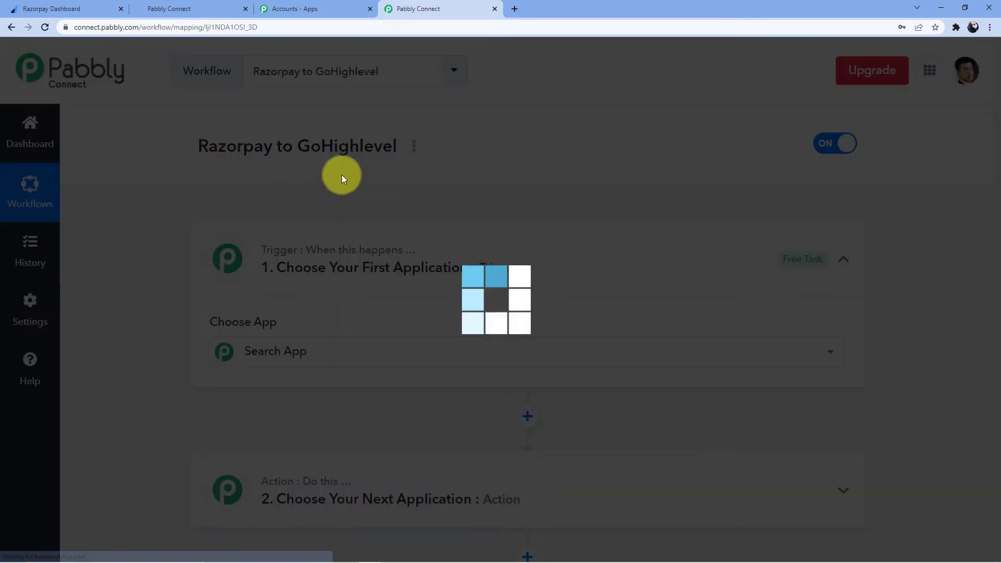
- Search the trigger's app list for 'Razorpa' and pick Razorpay as the trigger app
{"action": "scroll", "coordinate": [280, 268], "scroll_direction": "down", "scroll_amount": 3}
{"action": "scroll", "coordinate": [281, 292], "scroll_direction": "down", "scroll_amount": 3}
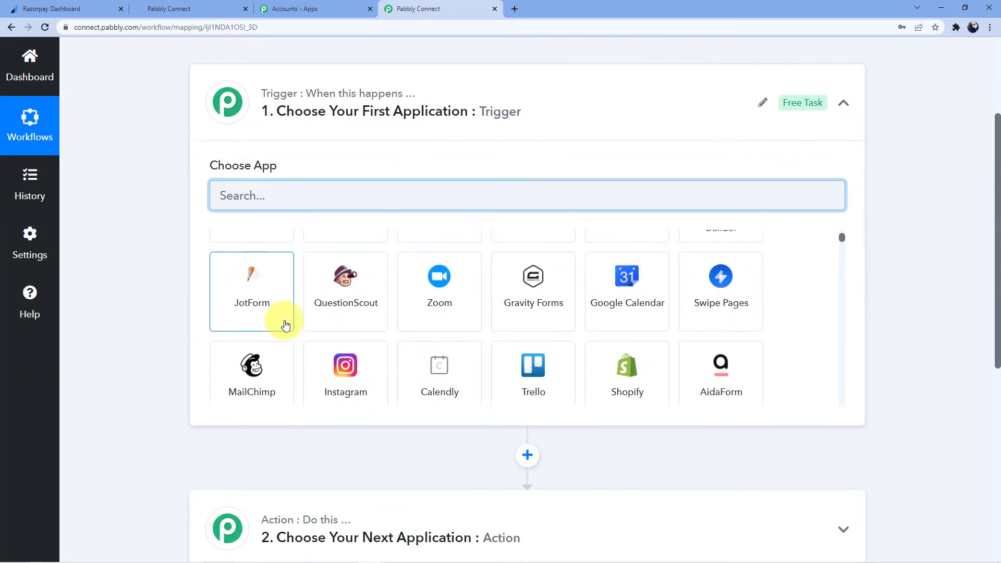
{"action": "scroll", "coordinate": [146, 362], "scroll_direction": "up", "scroll_amount": 3}
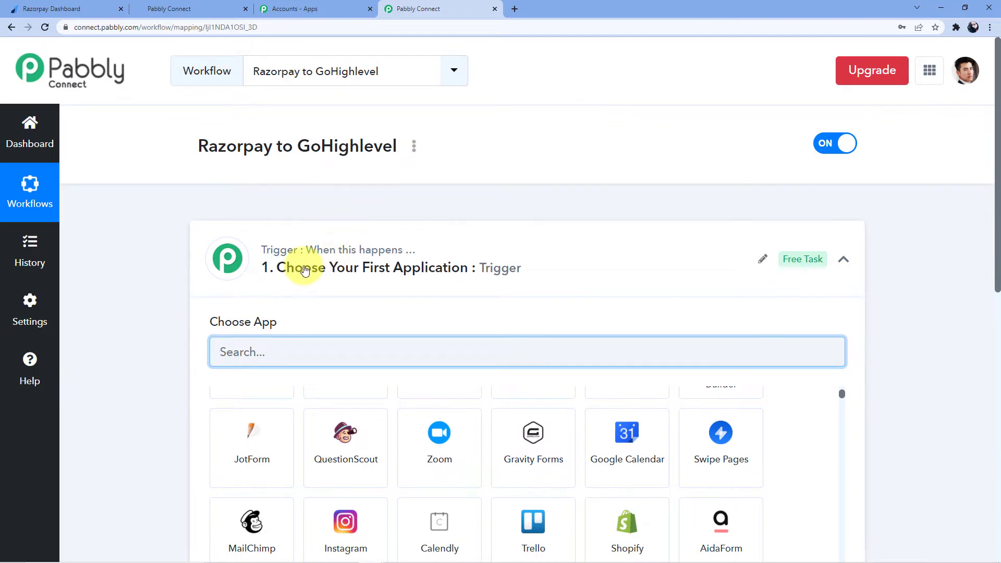
{"action": "scroll", "coordinate": [302, 268], "scroll_direction": "down", "scroll_amount": 5}
{"action": "scroll", "coordinate": [309, 421], "scroll_direction": "up", "scroll_amount": 5}
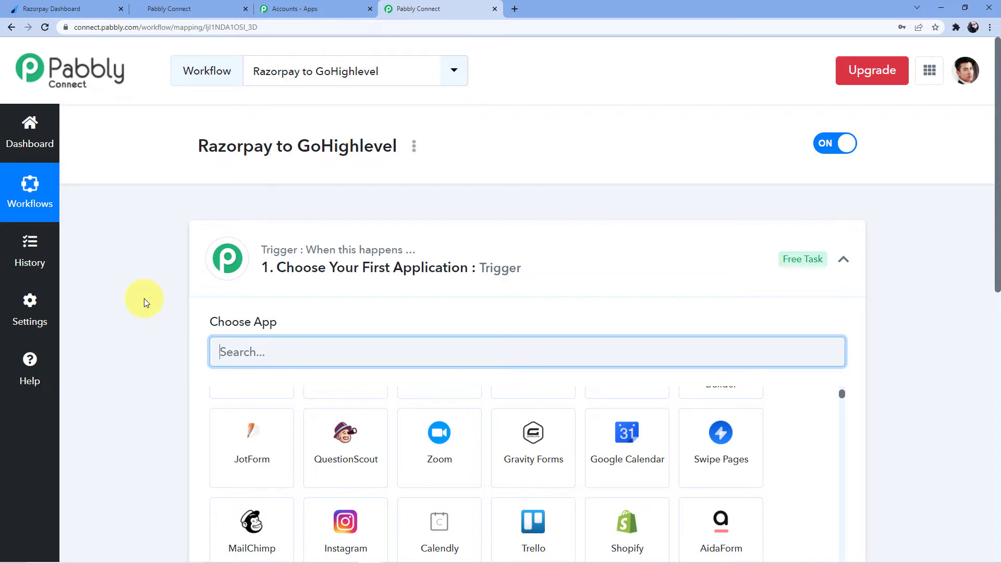
{"action": "scroll", "coordinate": [144, 298], "scroll_direction": "down", "scroll_amount": 5}
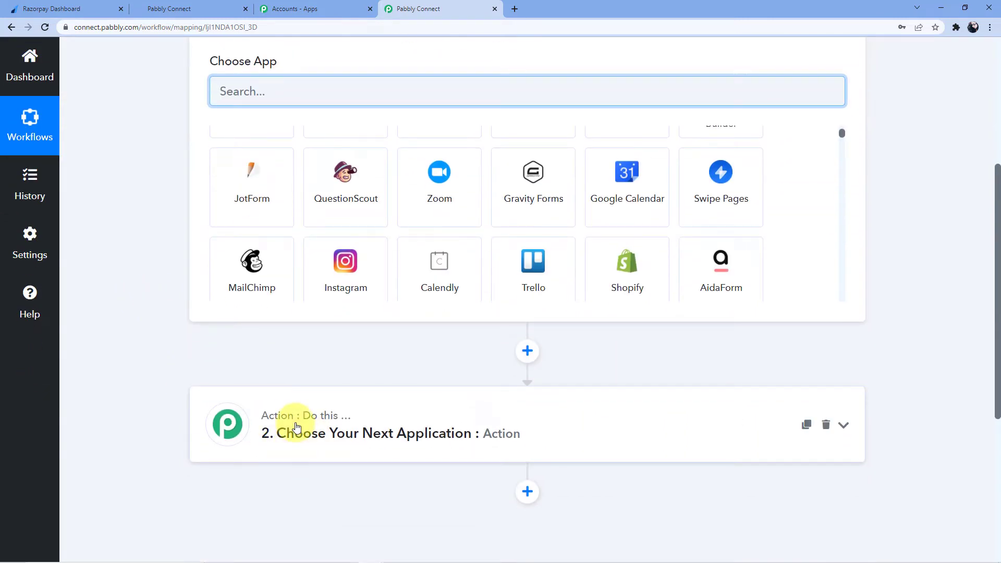
{"action": "scroll", "coordinate": [297, 425], "scroll_direction": "up", "scroll_amount": 4}
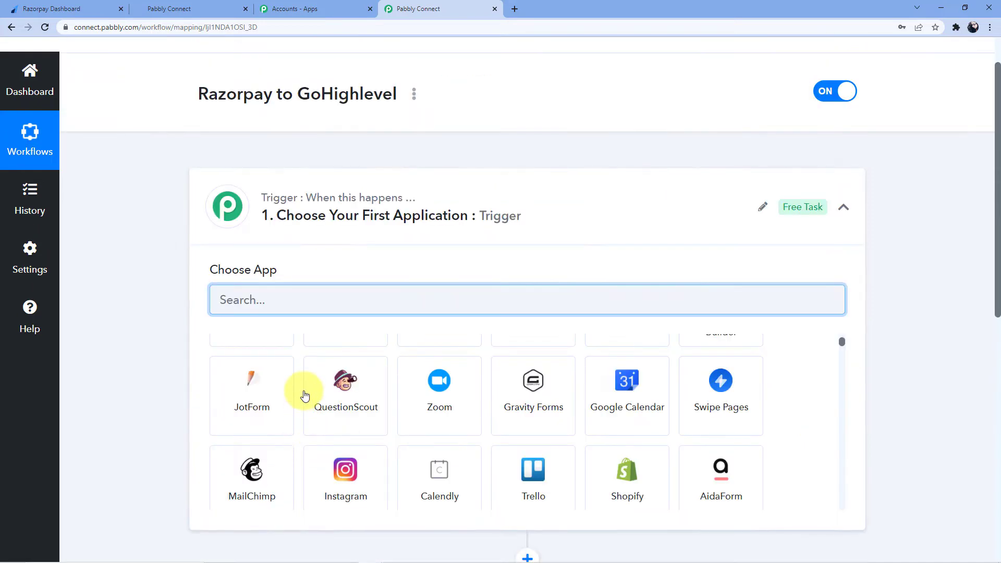
{"action": "scroll", "coordinate": [274, 496], "scroll_direction": "down", "scroll_amount": 3}
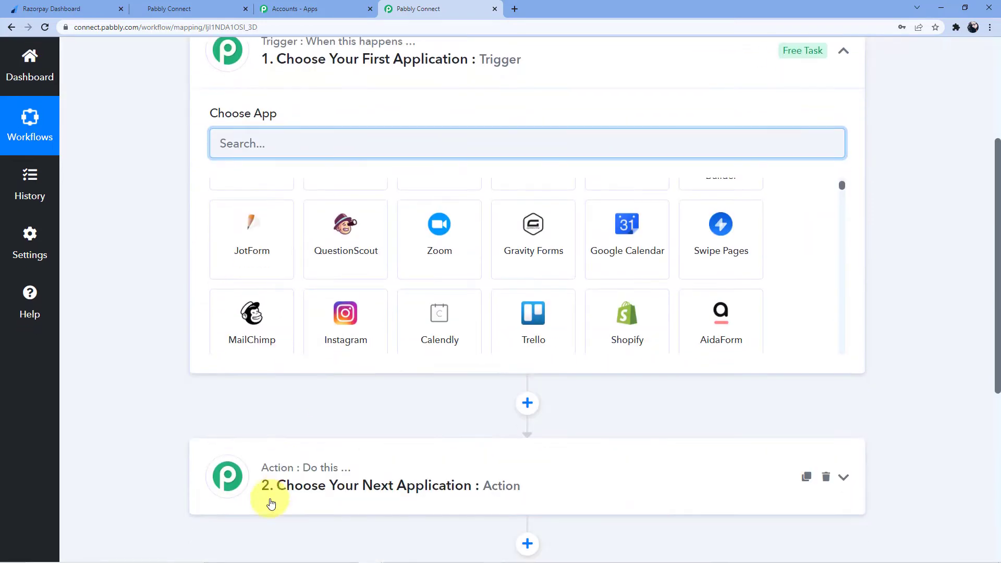
{"action": "scroll", "coordinate": [294, 367], "scroll_direction": "up", "scroll_amount": 3}
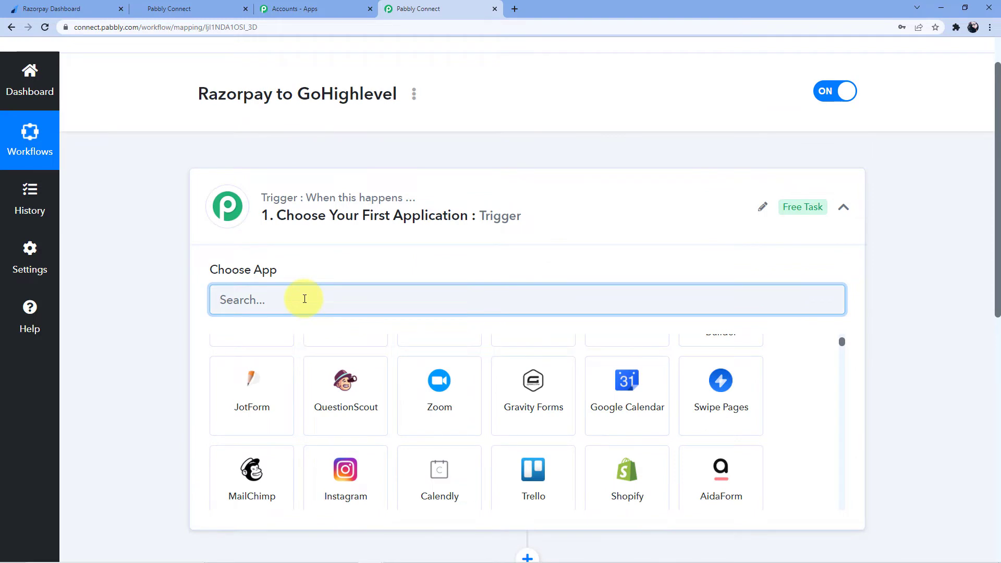
{"action": "type", "text": "Razorpay"}
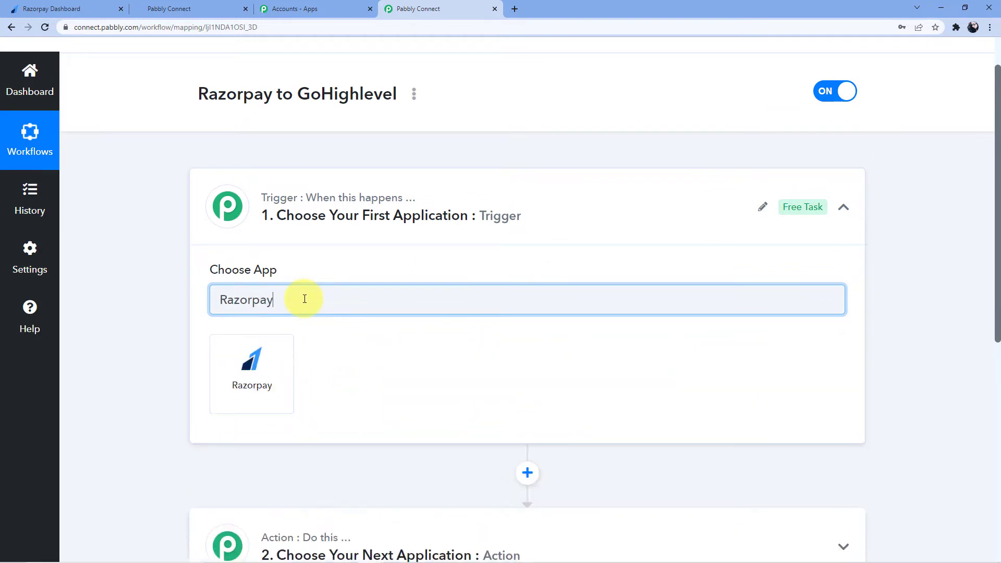
{"action": "left_click", "coordinate": [247, 358]}
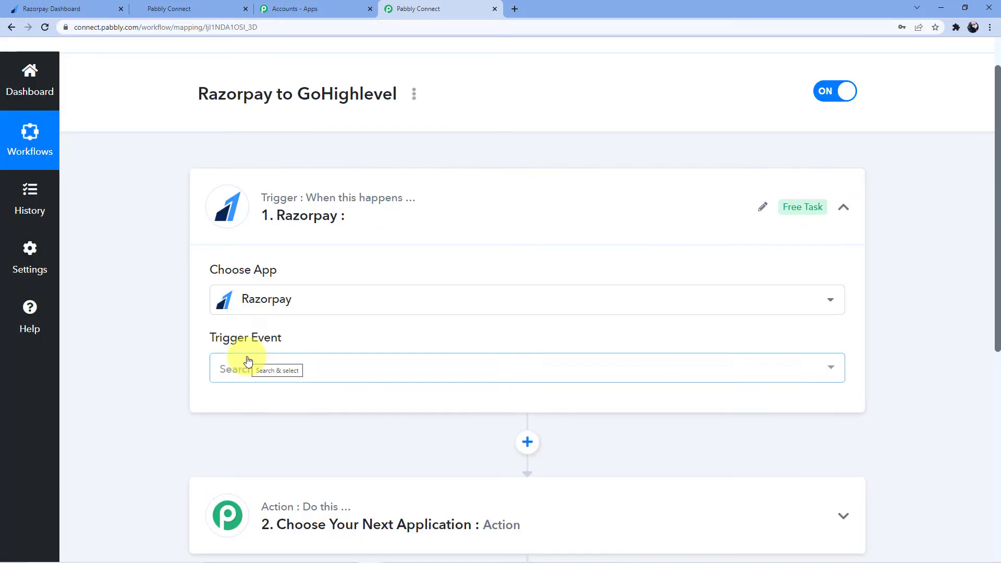
- Choose Payment Captured as the Razorpay trigger event, decline saving the password, and go to the Razorpay Dashboard
{"action": "left_click", "coordinate": [271, 365]}
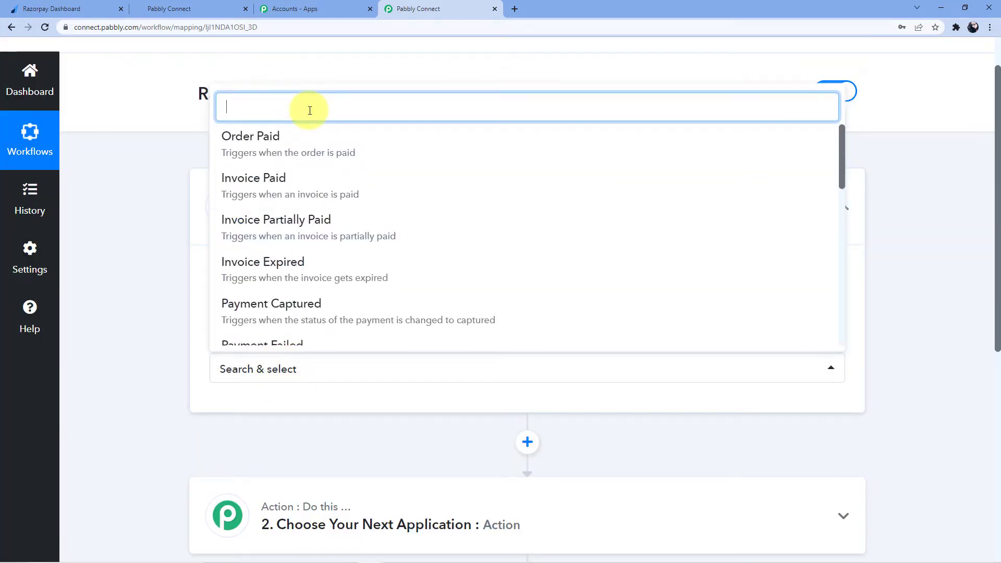
{"action": "left_click", "coordinate": [183, 146]}
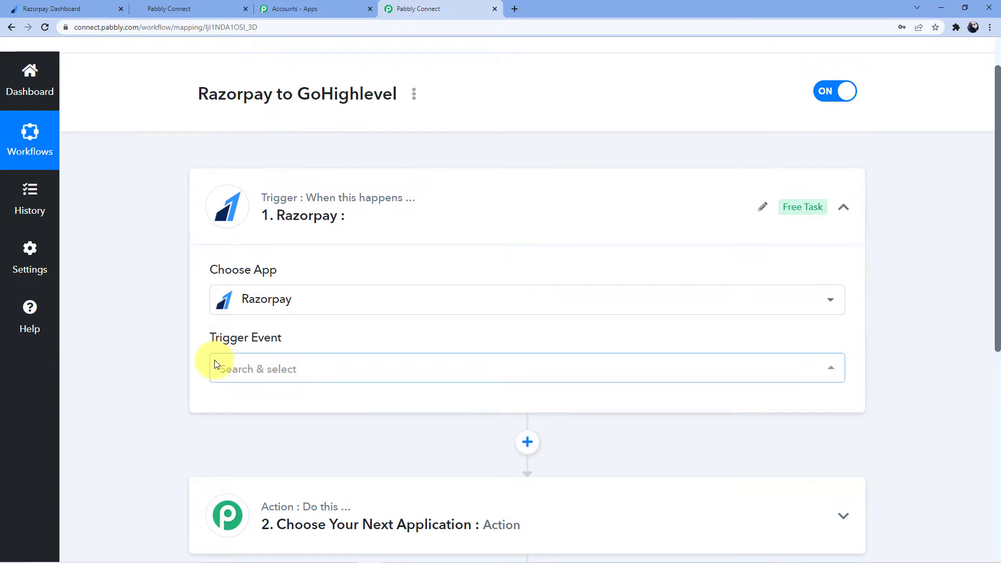
{"action": "left_click", "coordinate": [251, 376]}
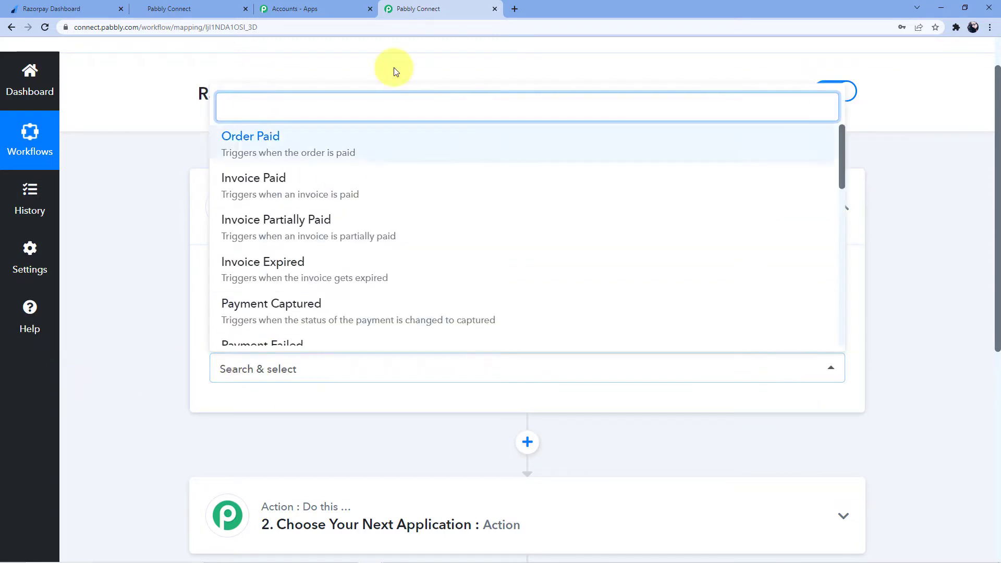
{"action": "type", "text": "Payment"}
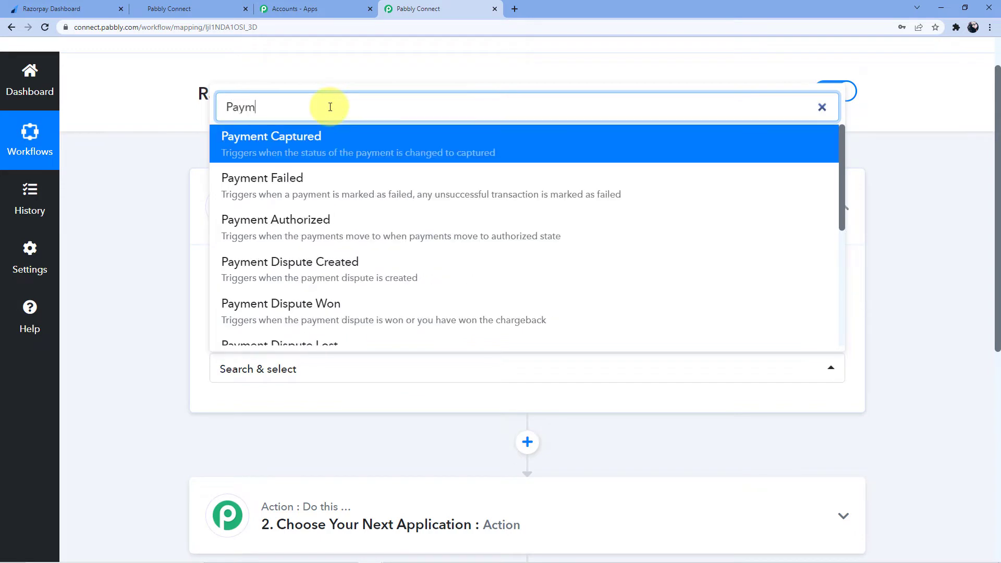
{"action": "left_click", "coordinate": [291, 136]}
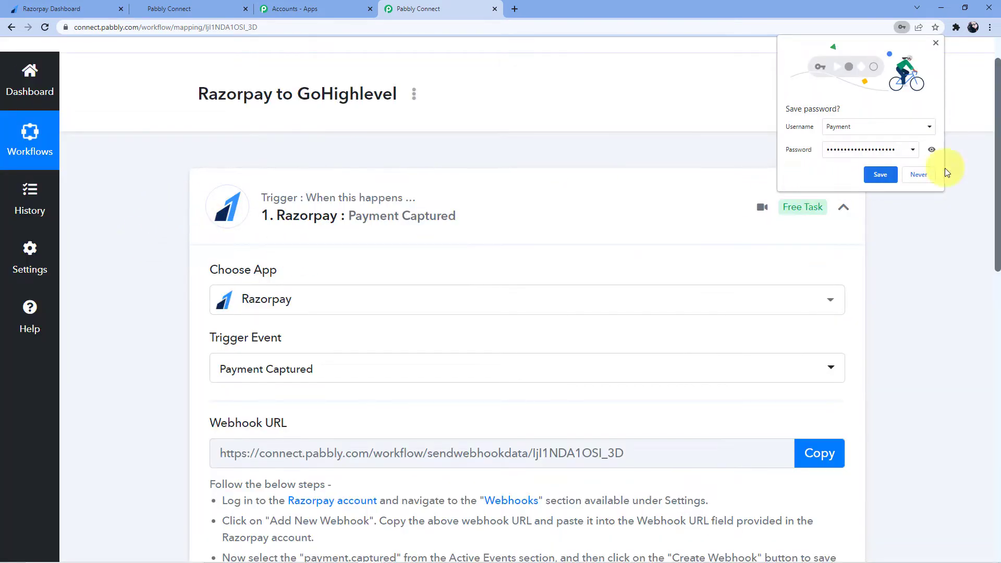
{"action": "left_click", "coordinate": [918, 174]}
{"action": "scroll", "coordinate": [359, 223], "scroll_direction": "down", "scroll_amount": 5}
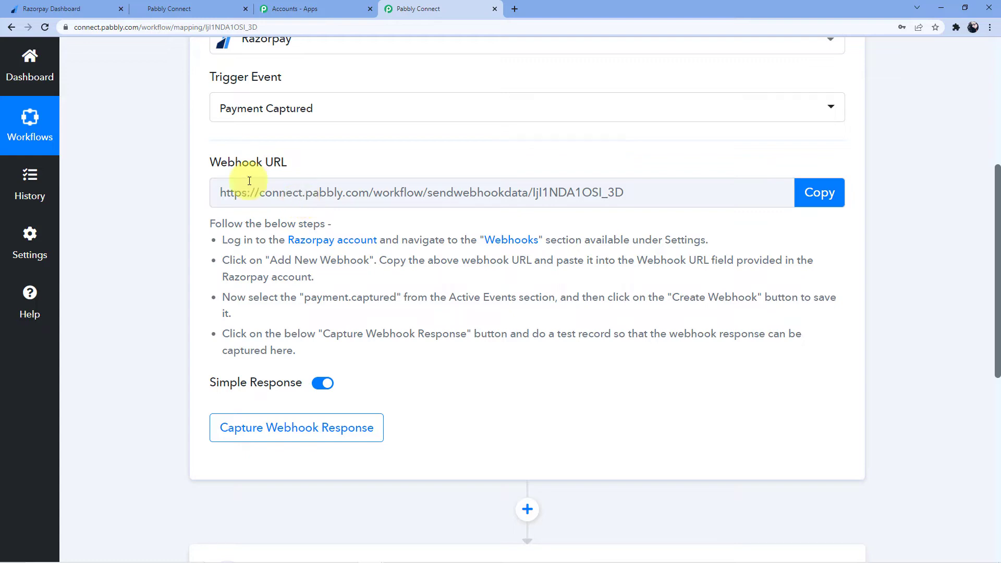
{"action": "left_click", "coordinate": [65, 9]}
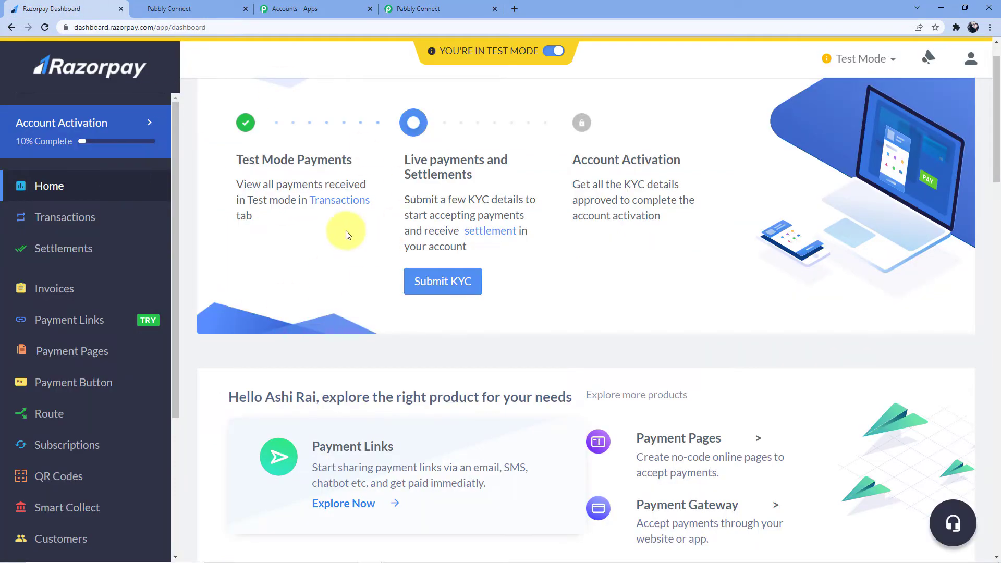
- Copy the Payment Captured trigger's webhook URL in Pabbly Connect, then return to Razorpay
{"action": "left_click", "coordinate": [427, 5]}
{"action": "scroll", "coordinate": [323, 194], "scroll_direction": "down", "scroll_amount": 1}
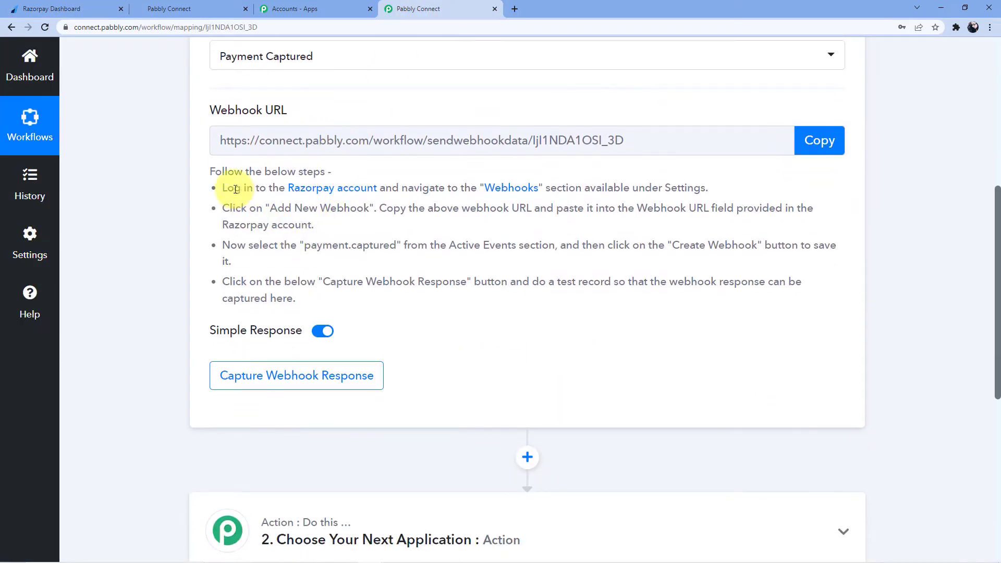
{"action": "left_click_drag", "start_coordinate": [211, 171], "coordinate": [372, 299]}
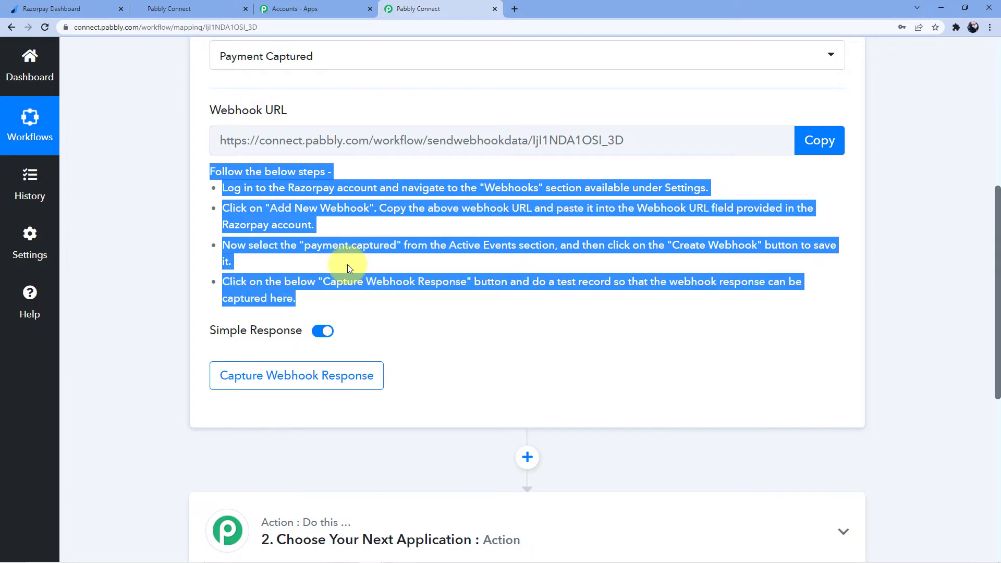
{"action": "left_click", "coordinate": [456, 172]}
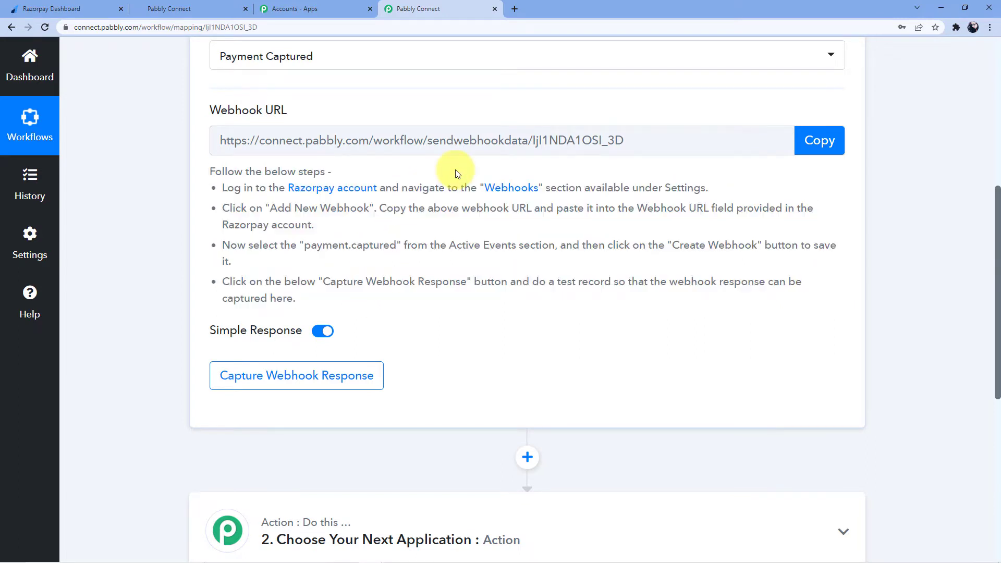
{"action": "left_click", "coordinate": [812, 142]}
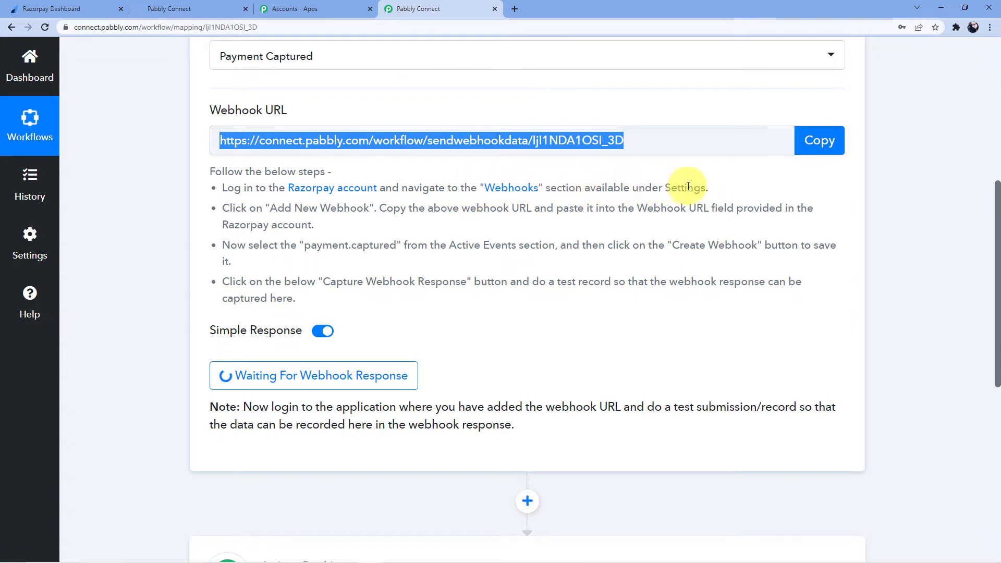
{"action": "left_click", "coordinate": [68, 7]}
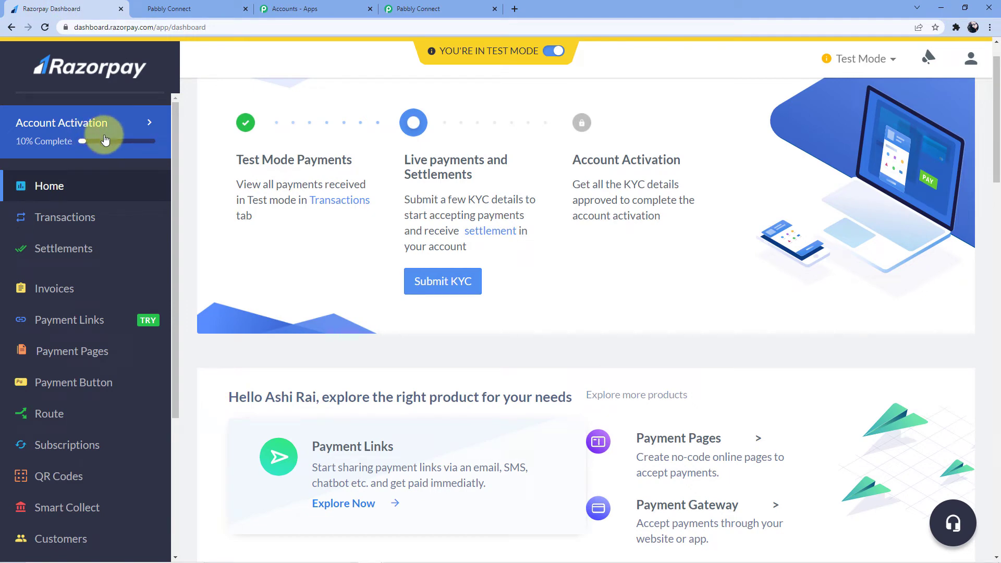
- Open Razorpay Settings and its Webhooks list, checking the Pabbly webhook URL along the way
{"action": "scroll", "coordinate": [102, 138], "scroll_direction": "down", "scroll_amount": 4}
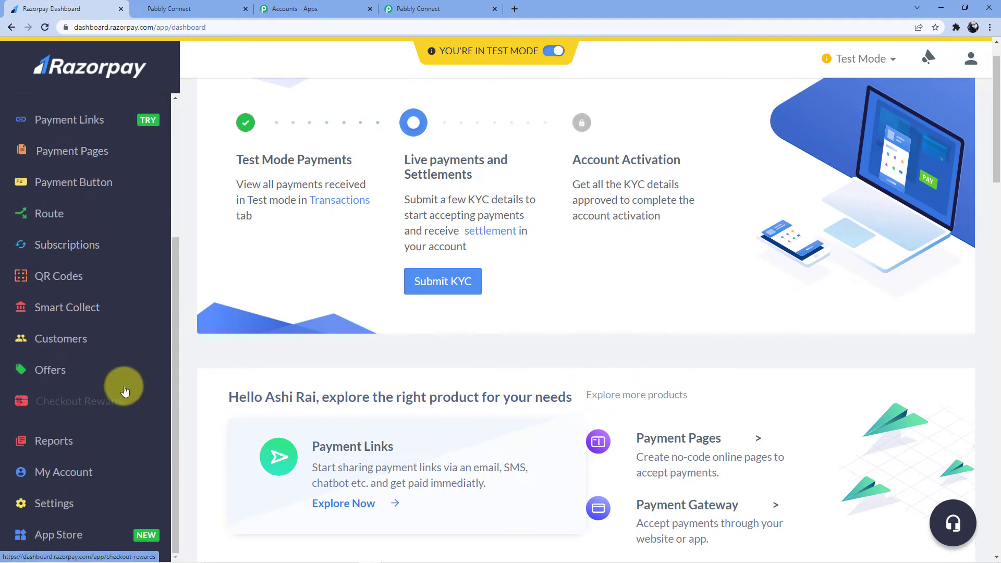
{"action": "left_click", "coordinate": [58, 503]}
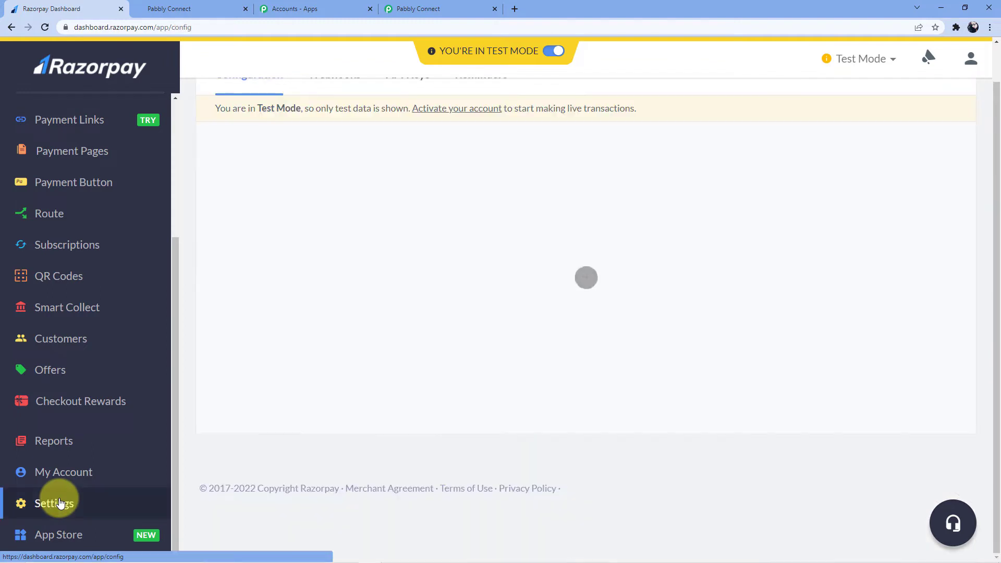
{"action": "scroll", "coordinate": [201, 420], "scroll_direction": "up", "scroll_amount": 1}
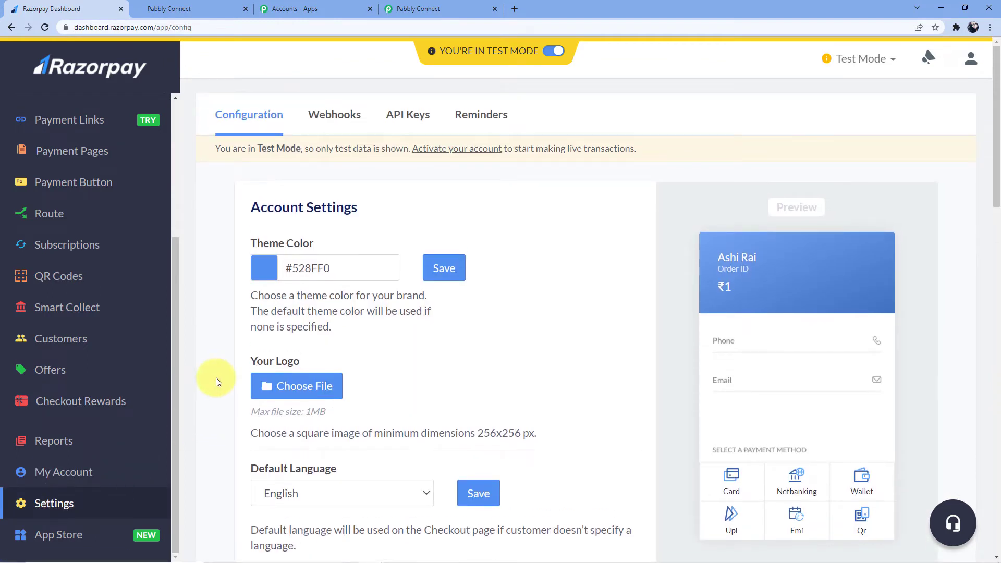
{"action": "left_click", "coordinate": [330, 124]}
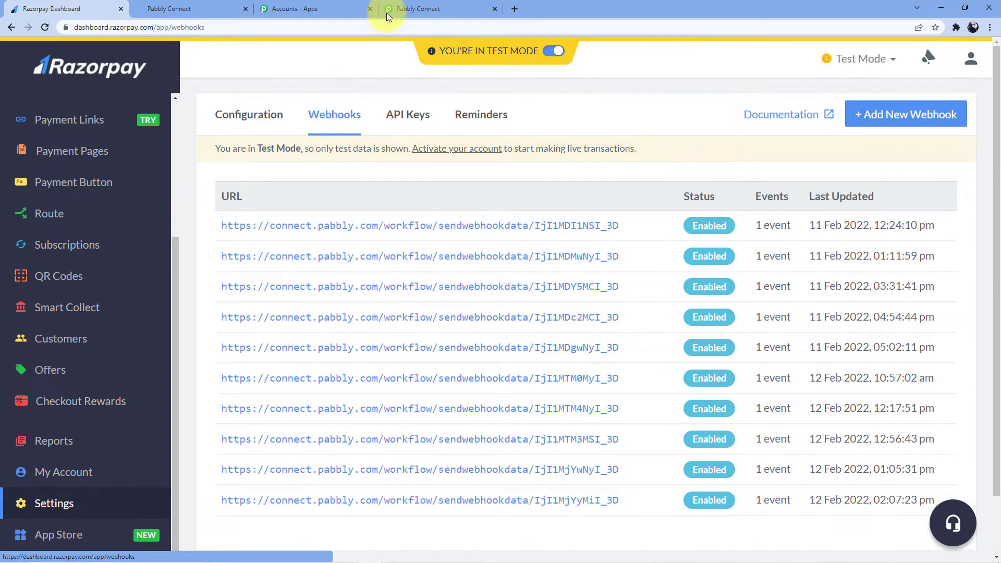
{"action": "left_click", "coordinate": [404, 9]}
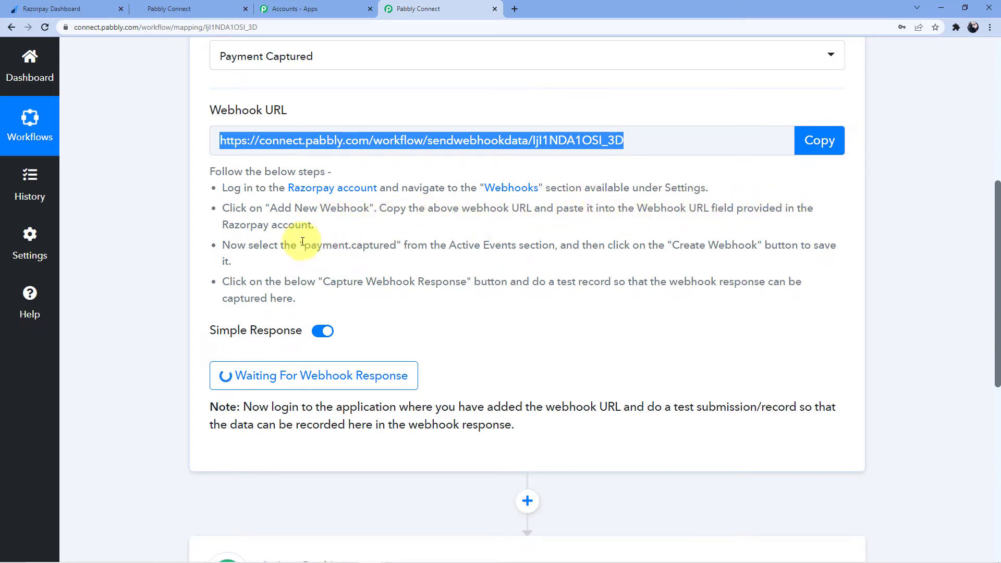
{"action": "left_click", "coordinate": [71, 4]}
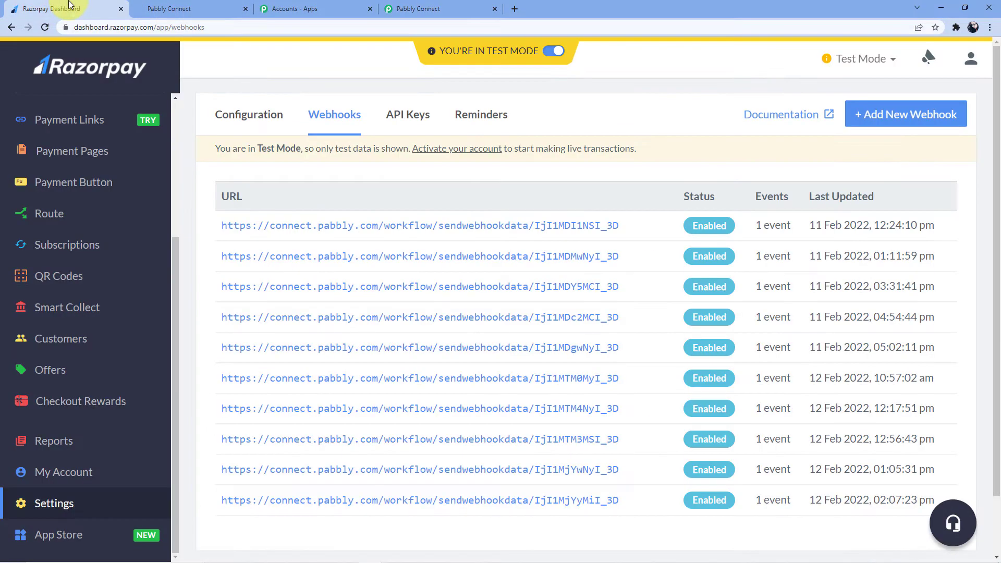
- Add a new webhook and paste the Pabbly Connect URL as its Webhook URL
{"action": "left_click", "coordinate": [872, 126]}
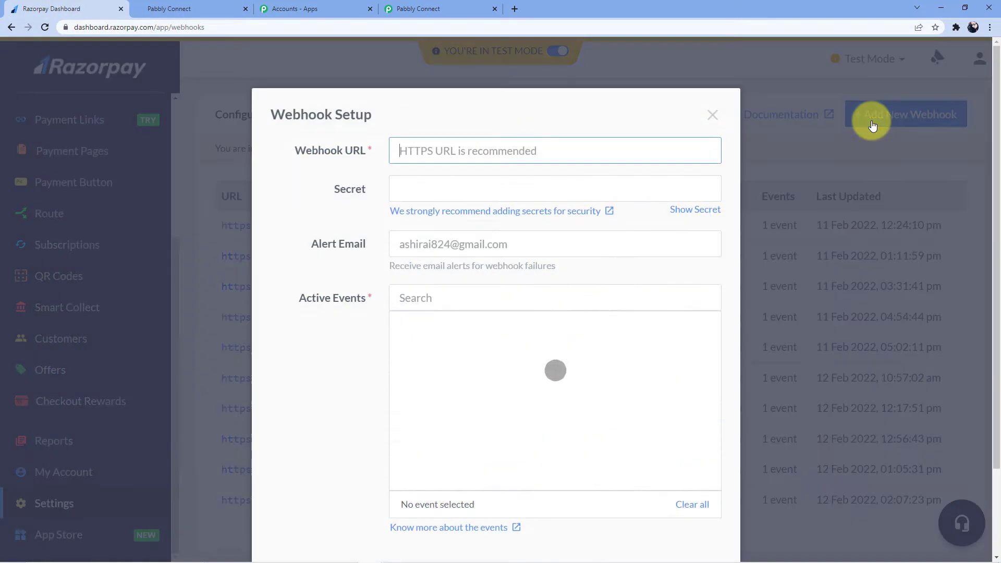
{"action": "left_click", "coordinate": [440, 152]}
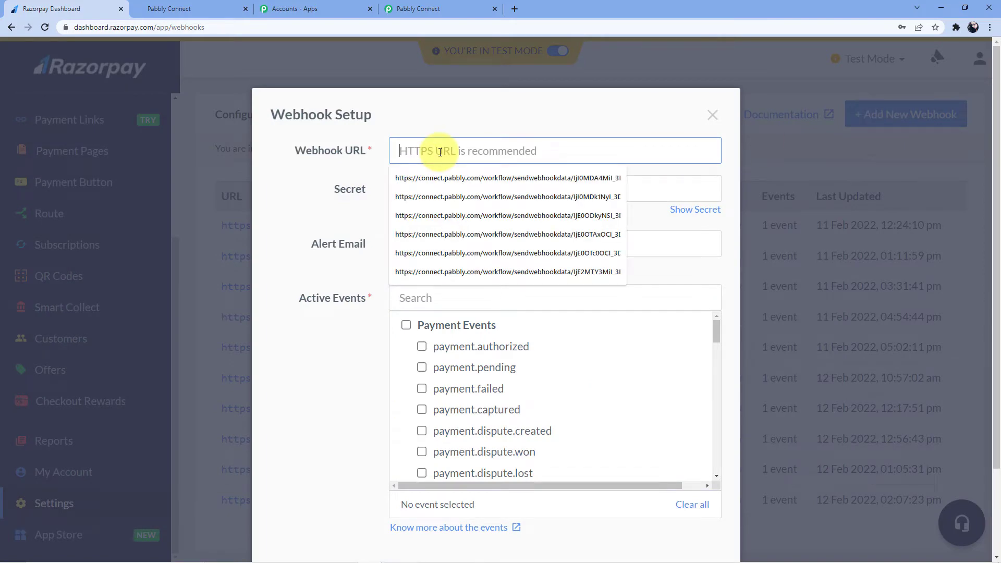
{"action": "key", "text": "ctrl+v"}
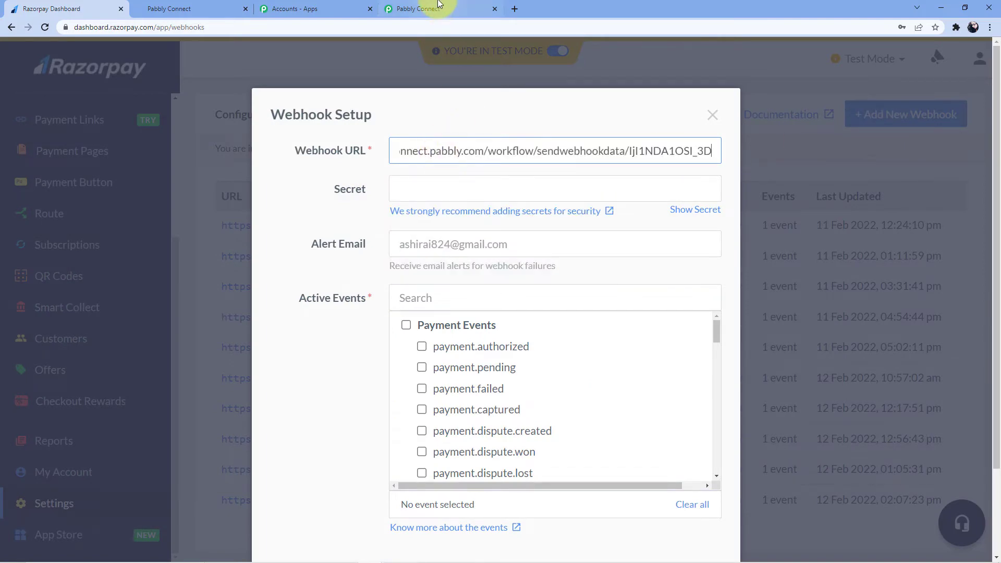
{"action": "left_click", "coordinate": [438, 5]}
{"action": "left_click", "coordinate": [29, 9]}
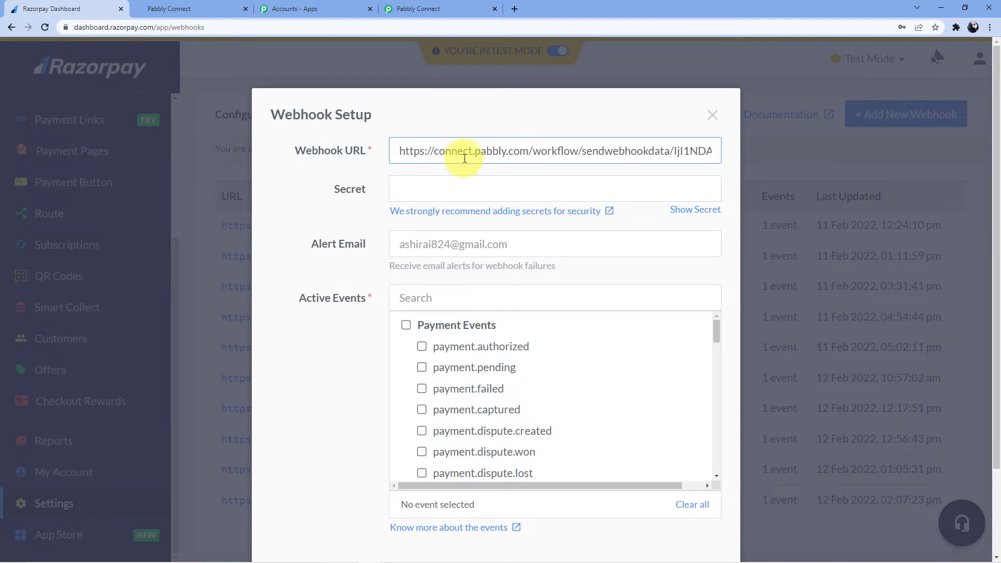
{"action": "left_click", "coordinate": [417, 5]}
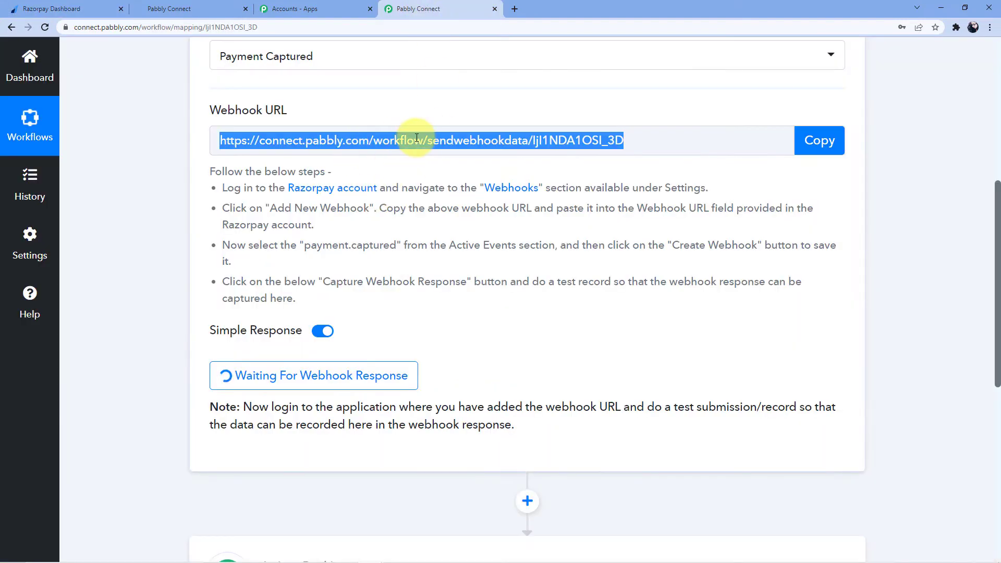
{"action": "left_click", "coordinate": [62, 9]}
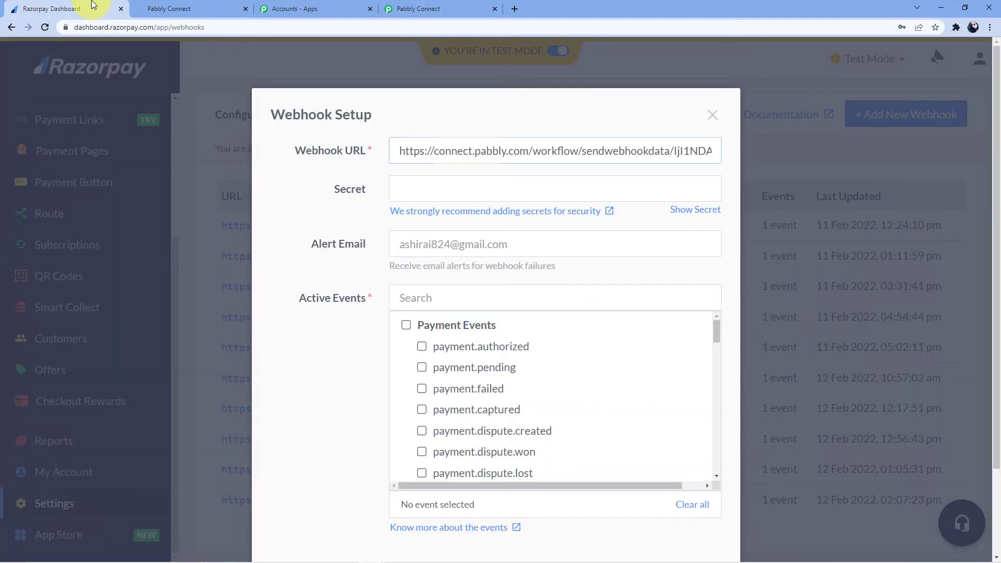
- Tick the payment.captured active event and save the webhook
{"action": "left_click", "coordinate": [423, 187]}
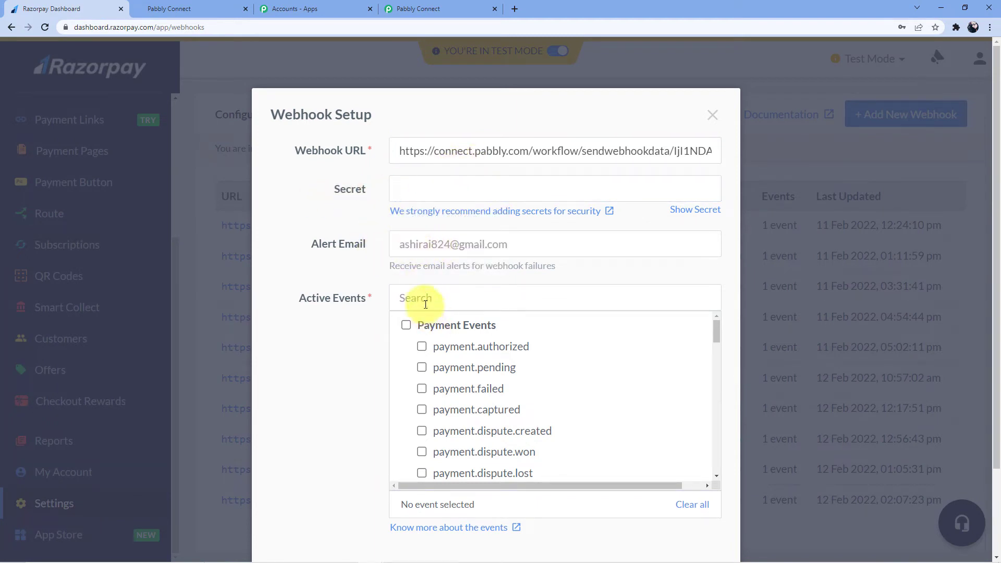
{"action": "type", "text": "payment.cap"}
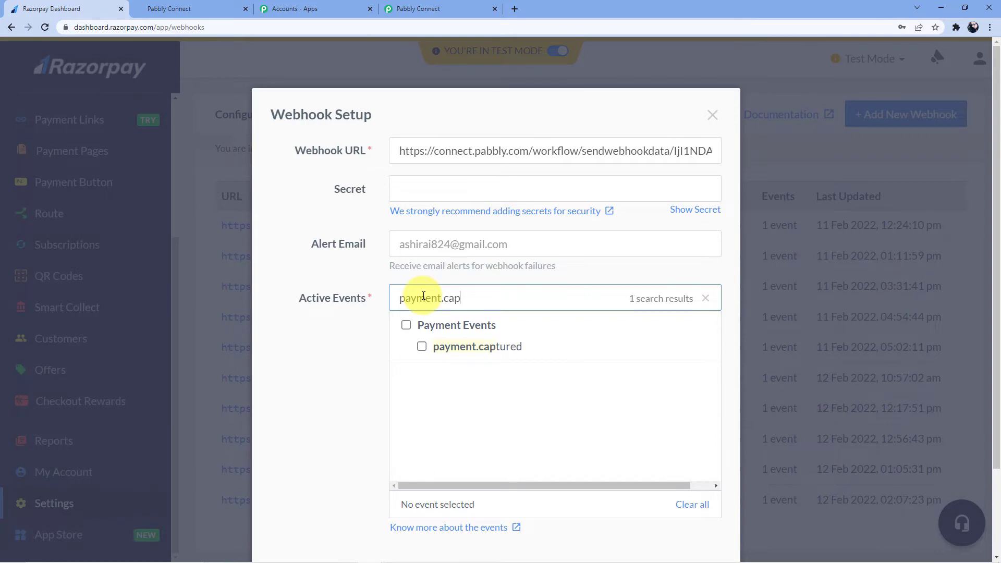
{"action": "left_click", "coordinate": [423, 348]}
{"action": "left_click", "coordinate": [417, 9]}
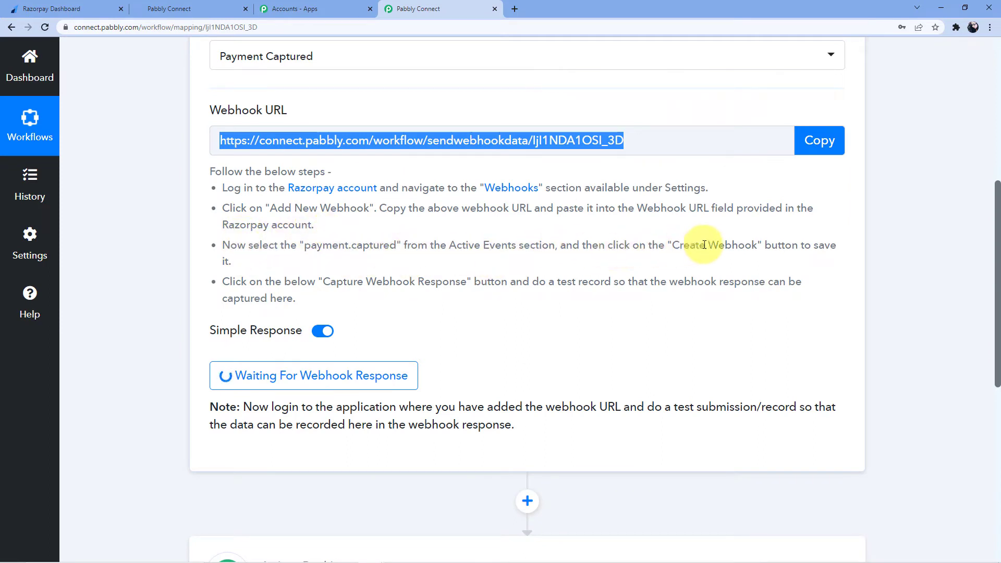
{"action": "left_click", "coordinate": [47, 8]}
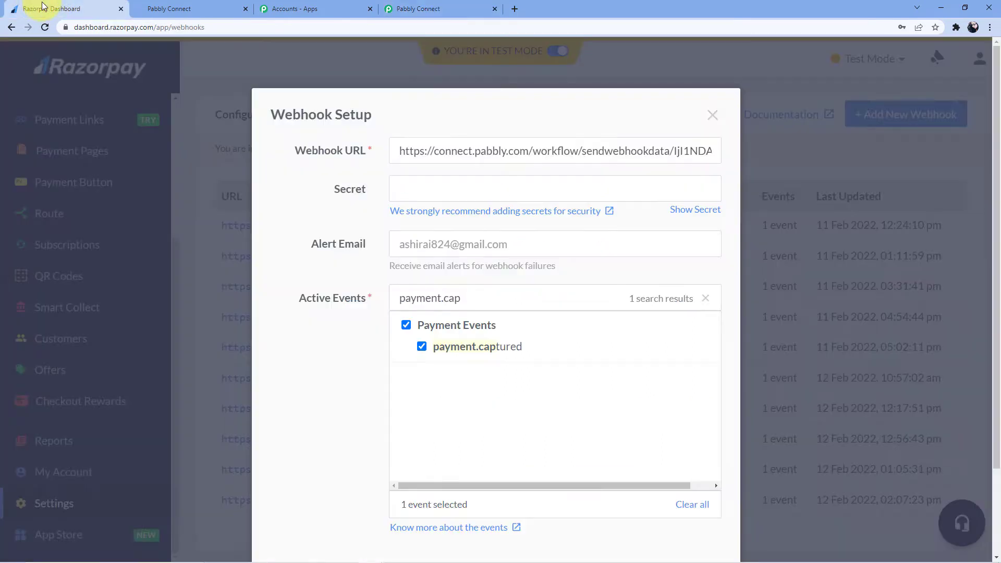
{"action": "scroll", "coordinate": [435, 270], "scroll_direction": "down", "scroll_amount": 2}
{"action": "left_click", "coordinate": [672, 484]}
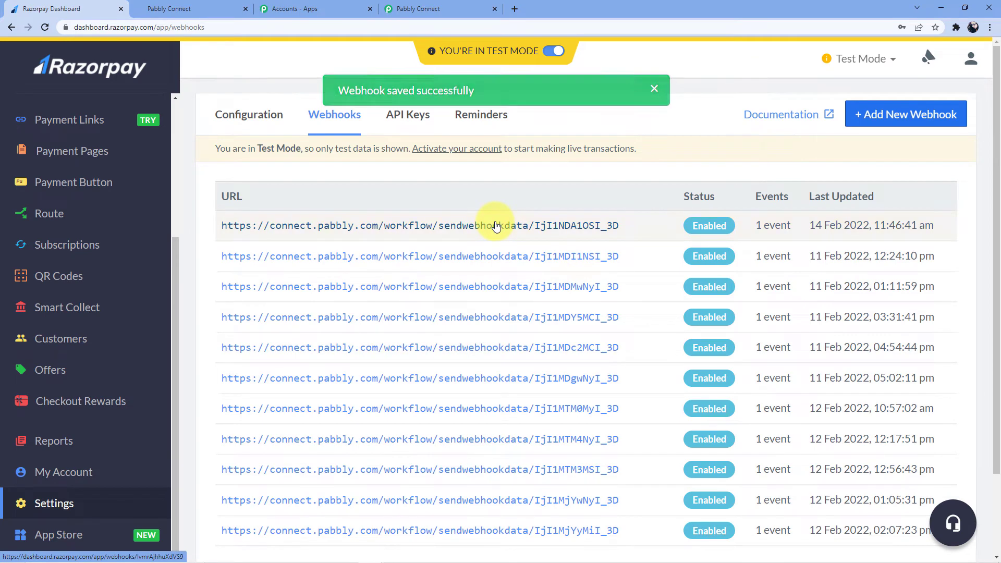
- Review the Pabbly Connect trigger still awaiting a webhook response, then return to the Razorpay dashboard
{"action": "left_click", "coordinate": [386, 7]}
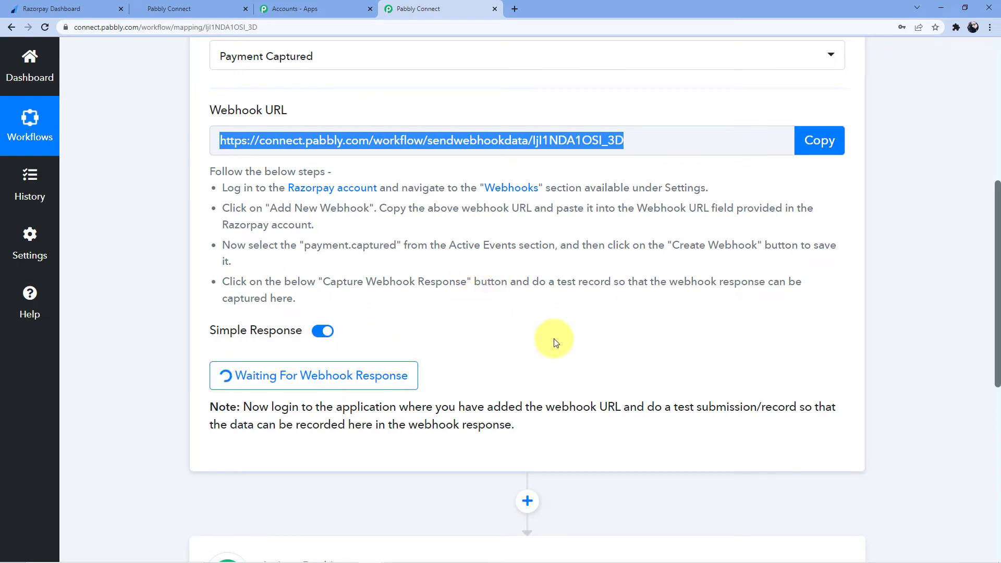
{"action": "scroll", "coordinate": [600, 234], "scroll_direction": "up", "scroll_amount": 1}
{"action": "left_click", "coordinate": [519, 331]}
{"action": "scroll", "coordinate": [518, 333], "scroll_direction": "up", "scroll_amount": 2}
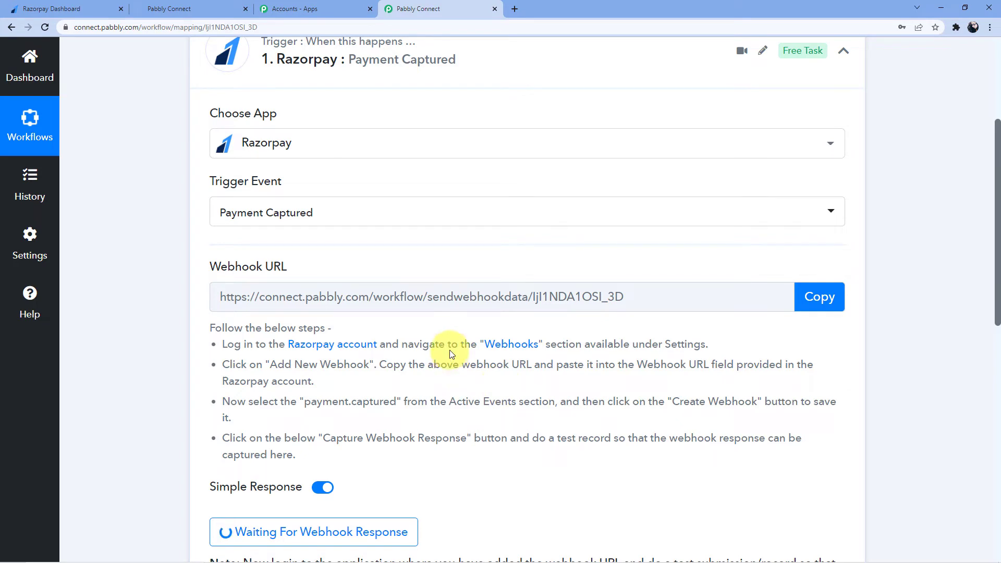
{"action": "scroll", "coordinate": [451, 358], "scroll_direction": "down", "scroll_amount": 6}
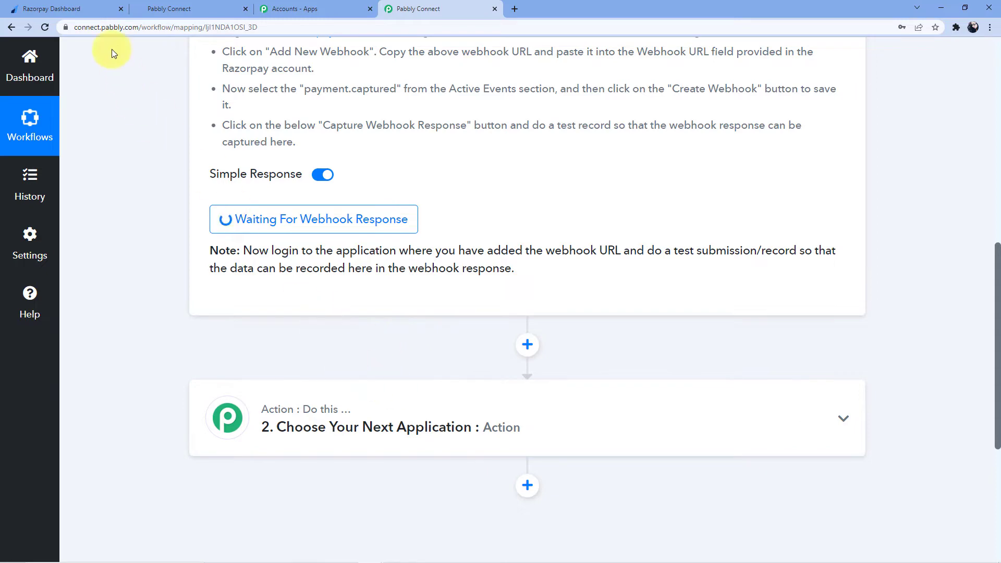
{"action": "left_click", "coordinate": [69, 4]}
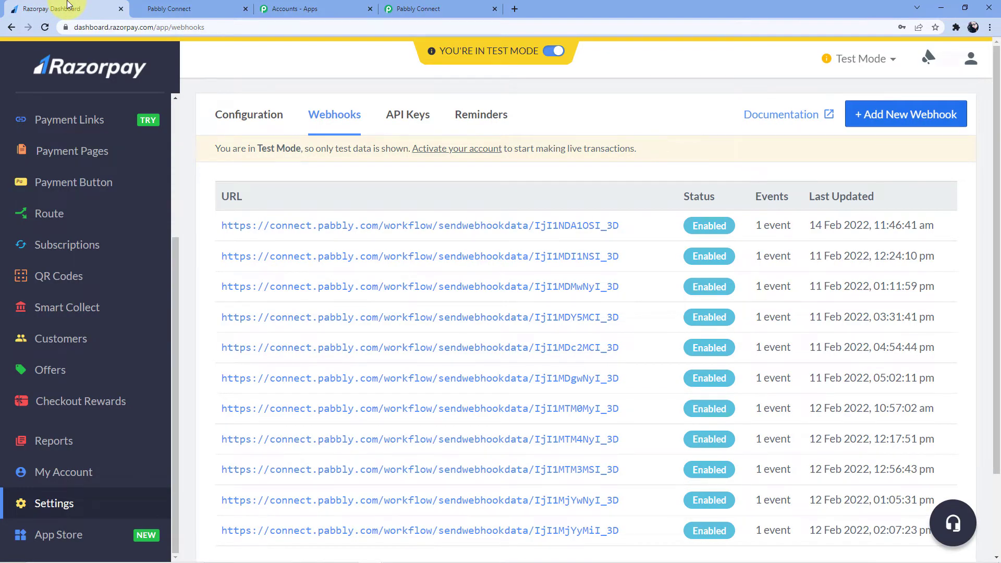
{"action": "scroll", "coordinate": [79, 136], "scroll_direction": "up", "scroll_amount": 4}
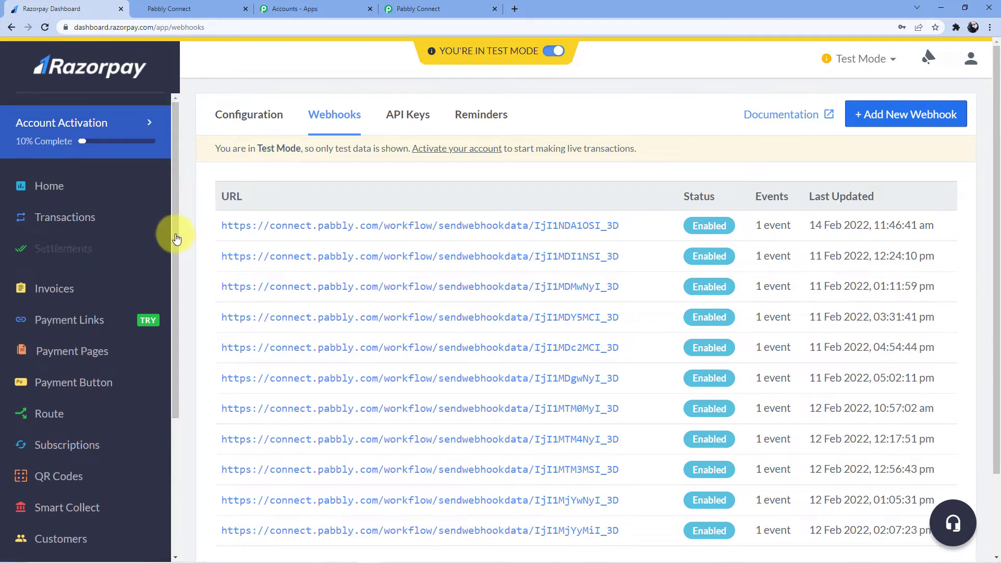
{"action": "scroll", "coordinate": [151, 224], "scroll_direction": "down", "scroll_amount": 1}
- Copy the Social Media Marketing Tutorial payment page link and load it in a new tab
{"action": "left_click", "coordinate": [79, 308]}
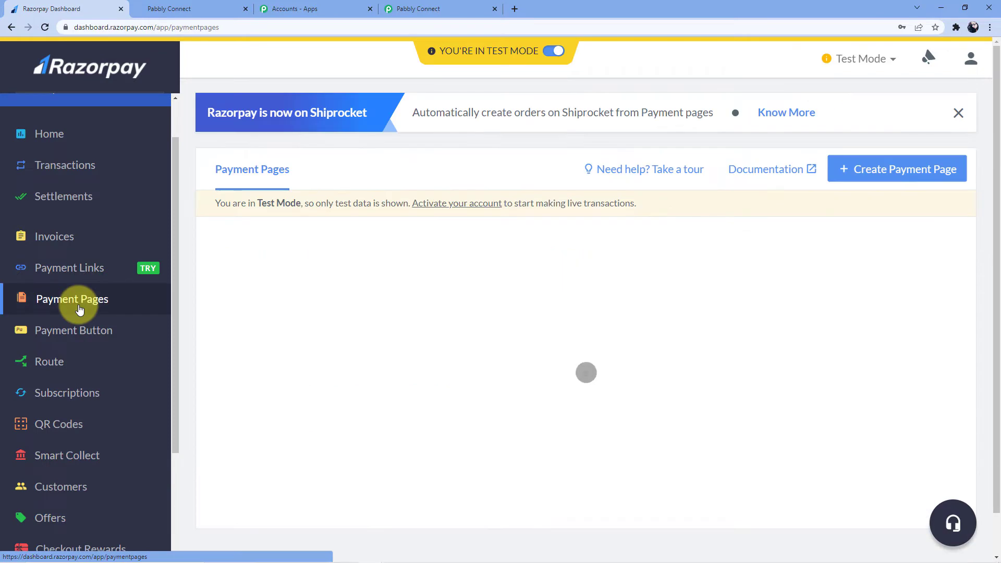
{"action": "scroll", "coordinate": [396, 292], "scroll_direction": "down", "scroll_amount": 2}
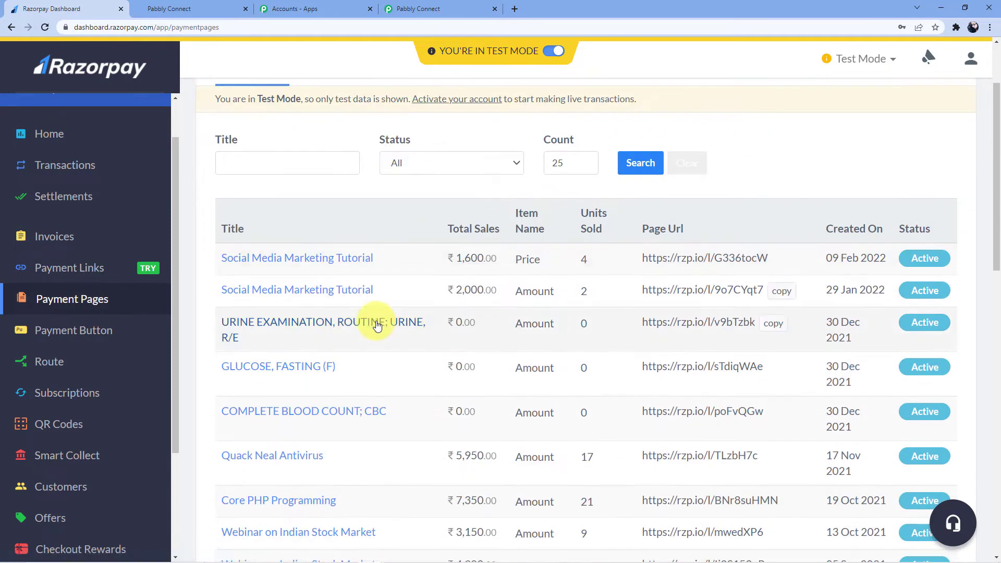
{"action": "left_click", "coordinate": [320, 262]}
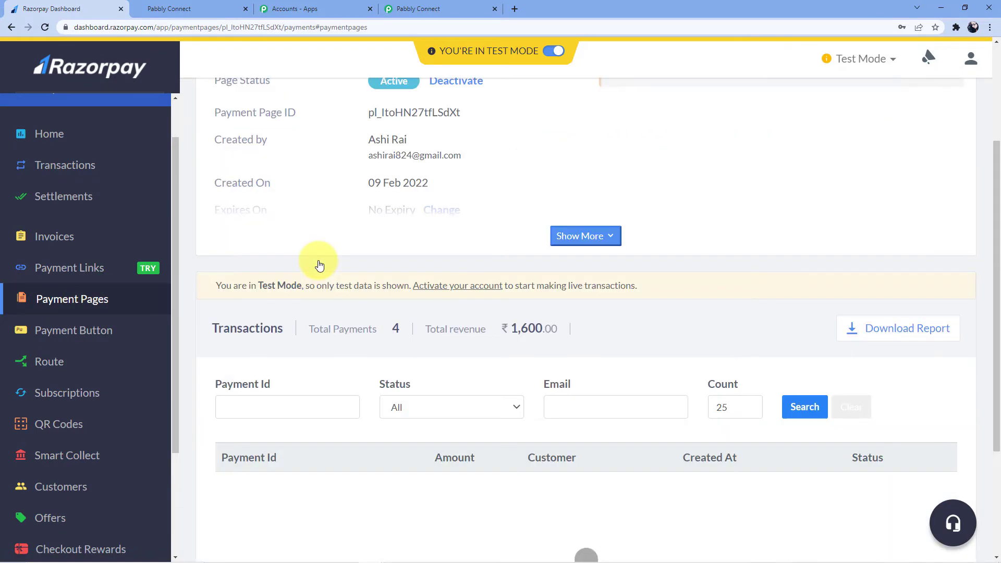
{"action": "scroll", "coordinate": [444, 276], "scroll_direction": "up", "scroll_amount": 2}
{"action": "scroll", "coordinate": [445, 276], "scroll_direction": "up", "scroll_amount": 2}
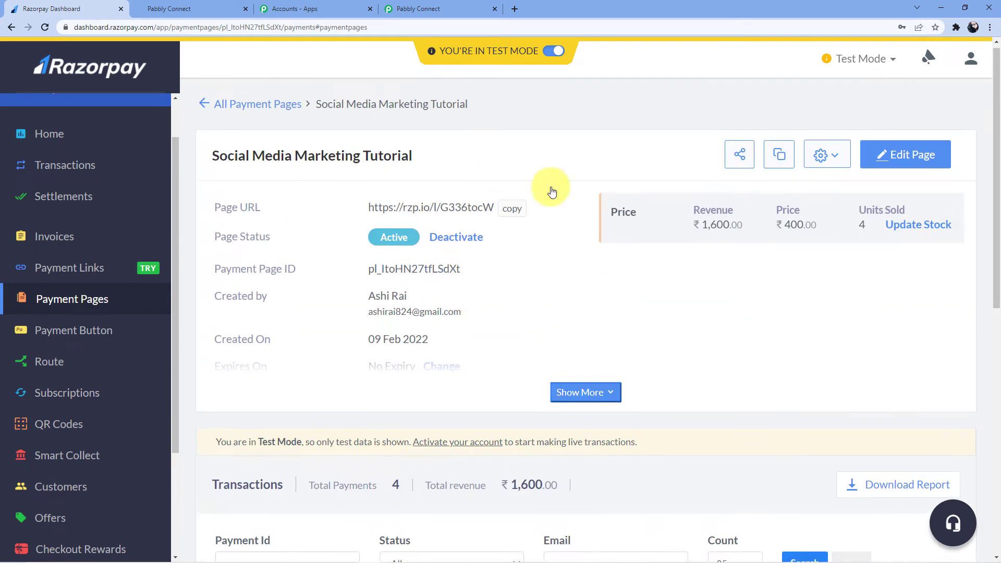
{"action": "left_click", "coordinate": [513, 209]}
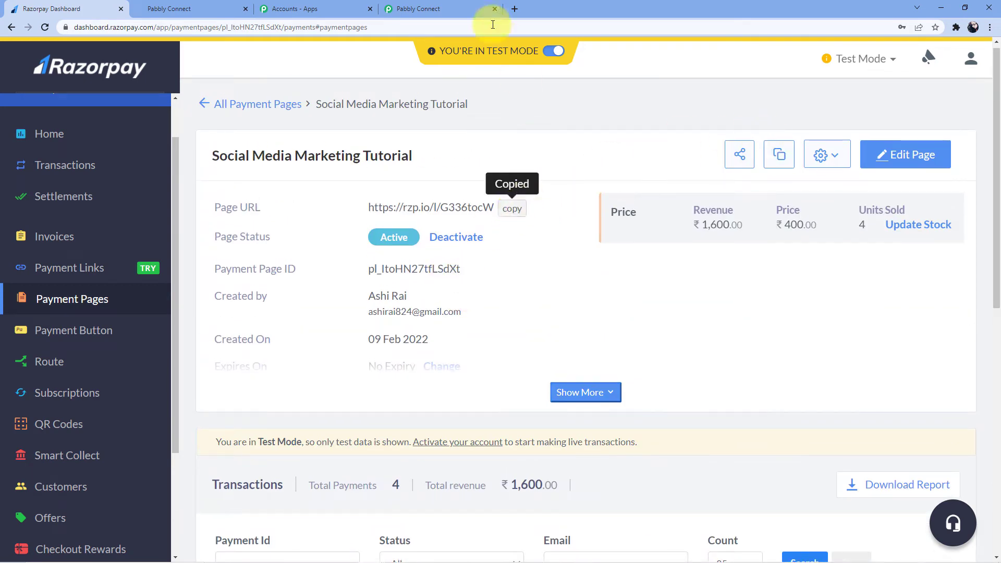
{"action": "left_click", "coordinate": [515, 9]}
{"action": "key", "text": "ctrl+v"}
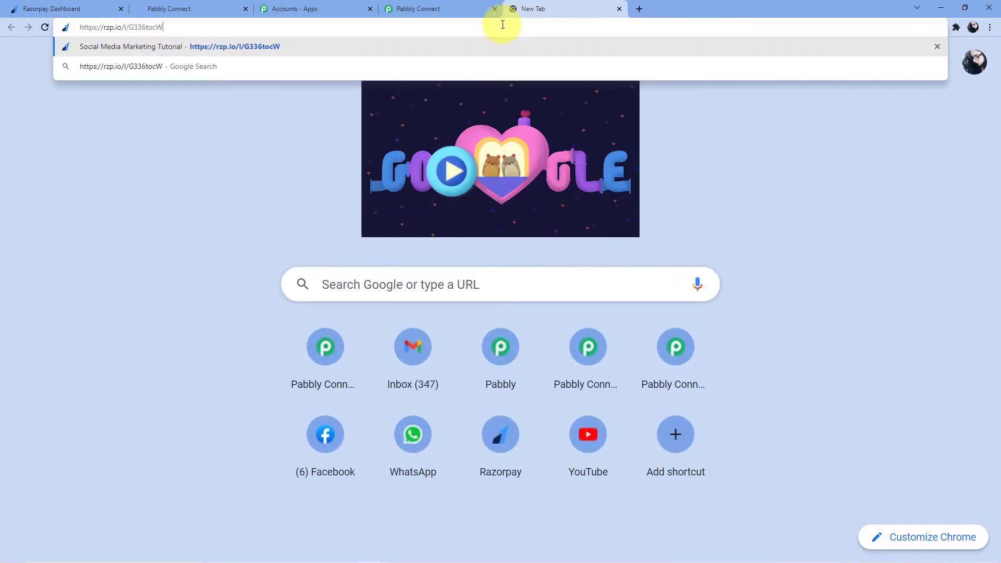
{"action": "key", "text": "Return"}
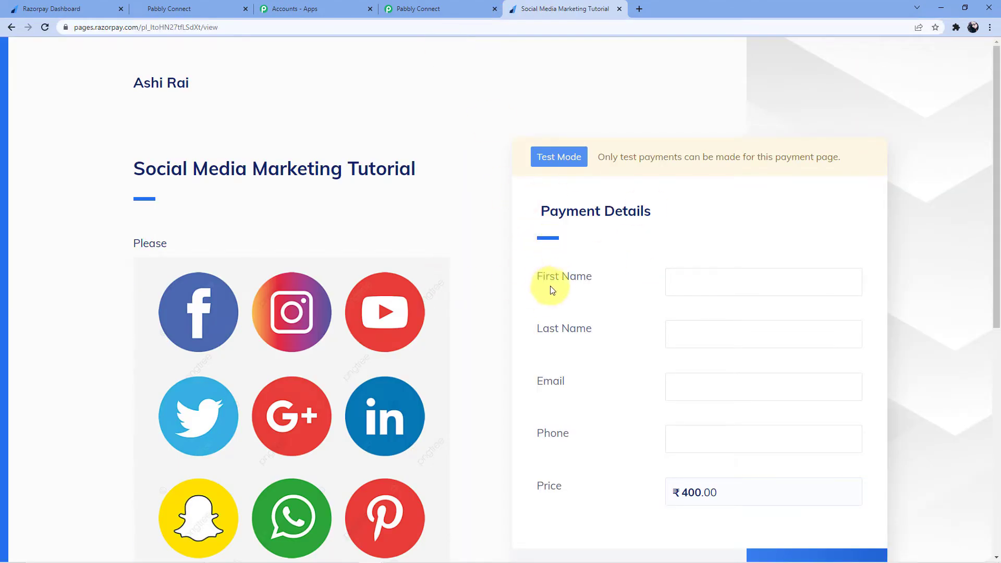
- Enter the buyer's first and last name on the payment page
{"action": "scroll", "coordinate": [609, 246], "scroll_direction": "down", "scroll_amount": 2}
{"action": "scroll", "coordinate": [615, 271], "scroll_direction": "up", "scroll_amount": 1}
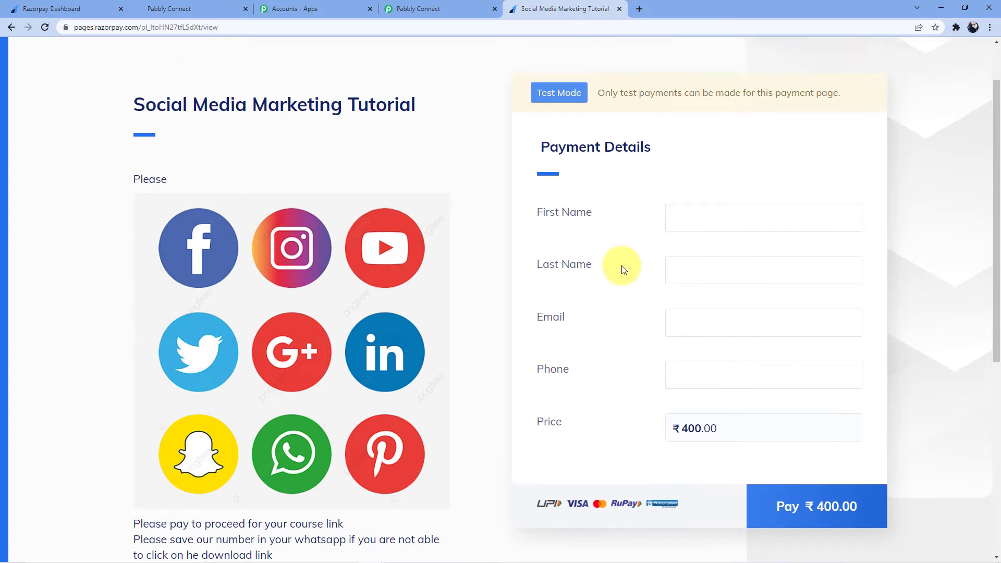
{"action": "left_click", "coordinate": [688, 229]}
{"action": "left_click", "coordinate": [589, 244]}
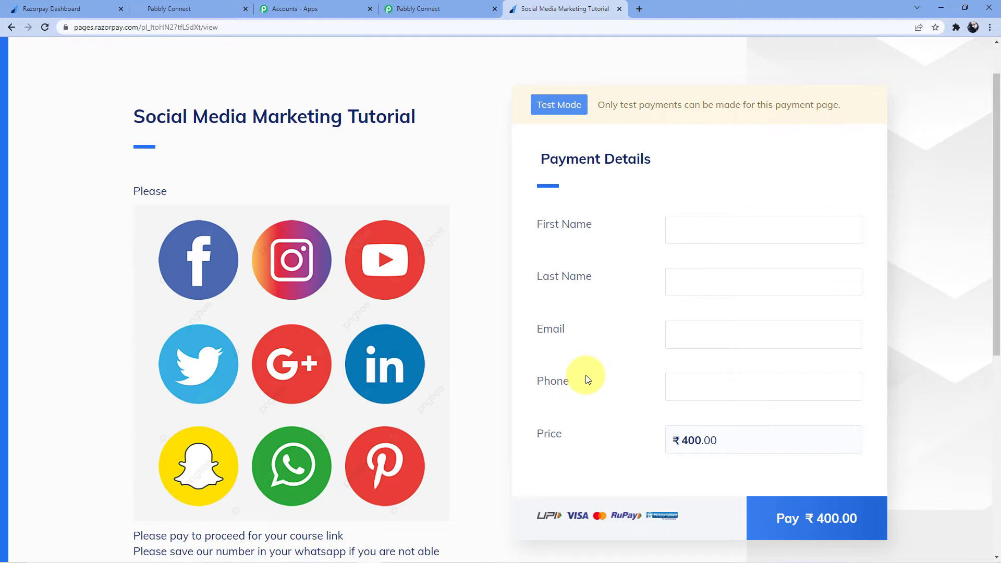
{"action": "left_click", "coordinate": [742, 231]}
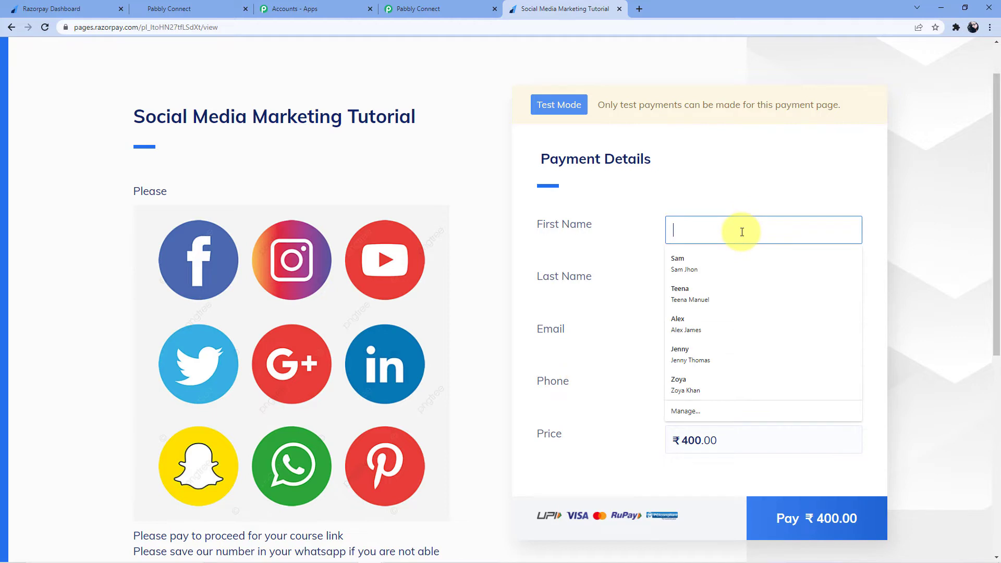
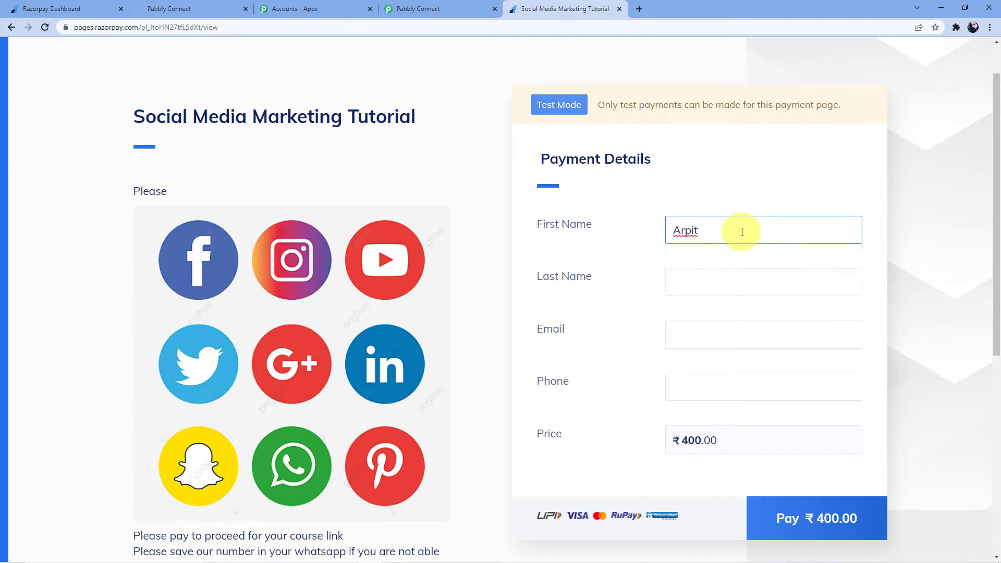
{"action": "left_click", "coordinate": [713, 279]}
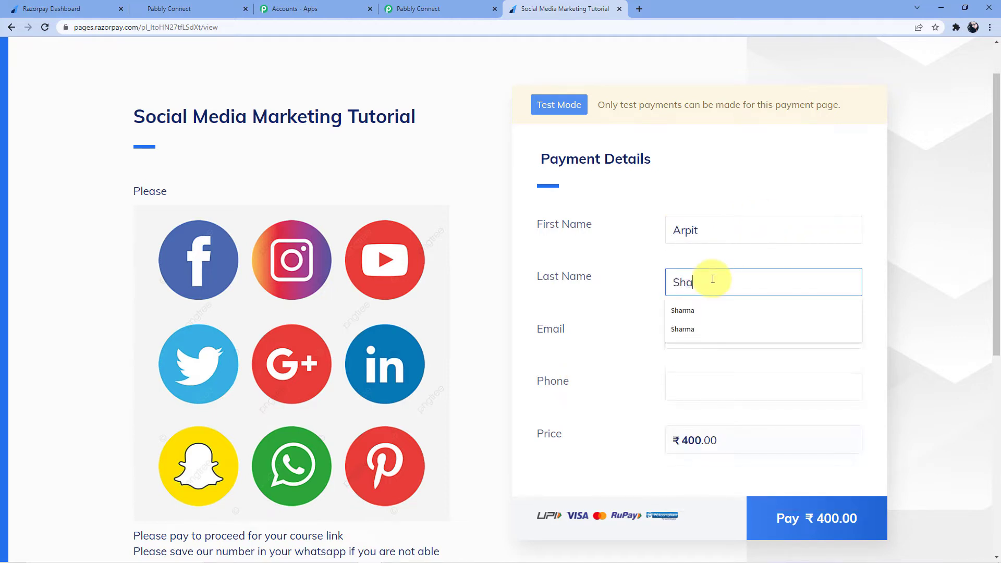
- Fill in the buyer's e-mail via the autofill suggestion and enter the phone number
{"action": "left_click", "coordinate": [704, 333]}
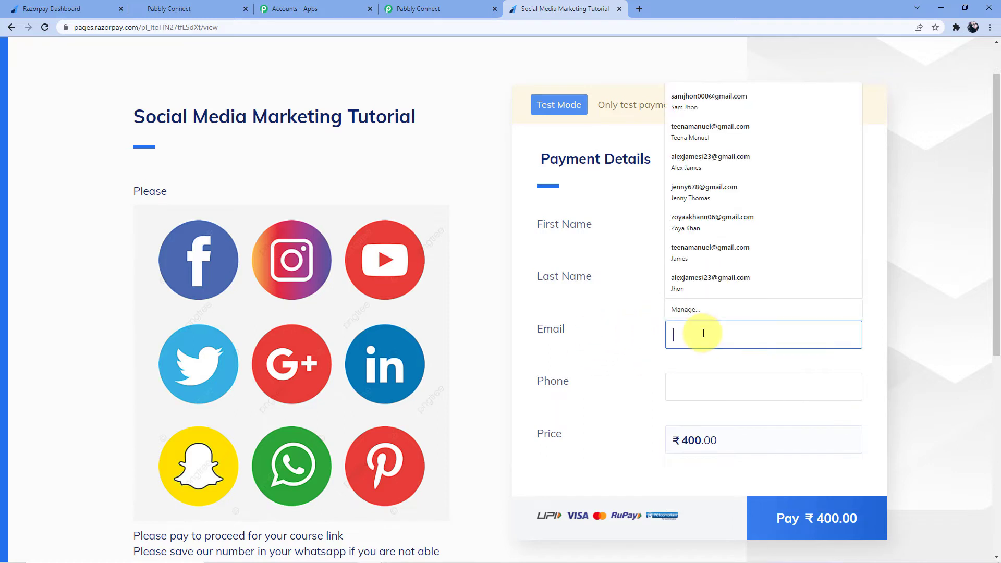
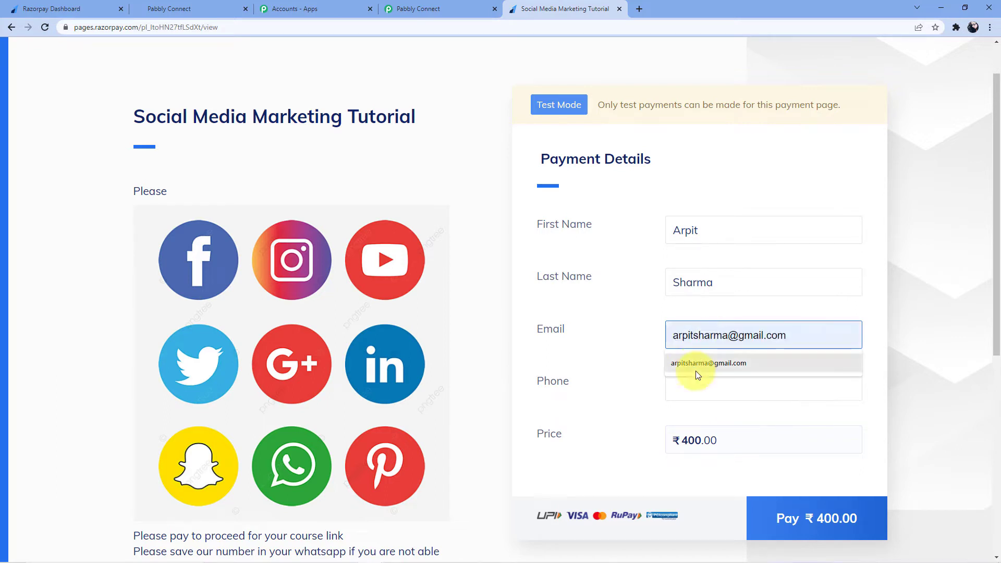
{"action": "left_click", "coordinate": [698, 371]}
{"action": "left_click", "coordinate": [697, 391]}
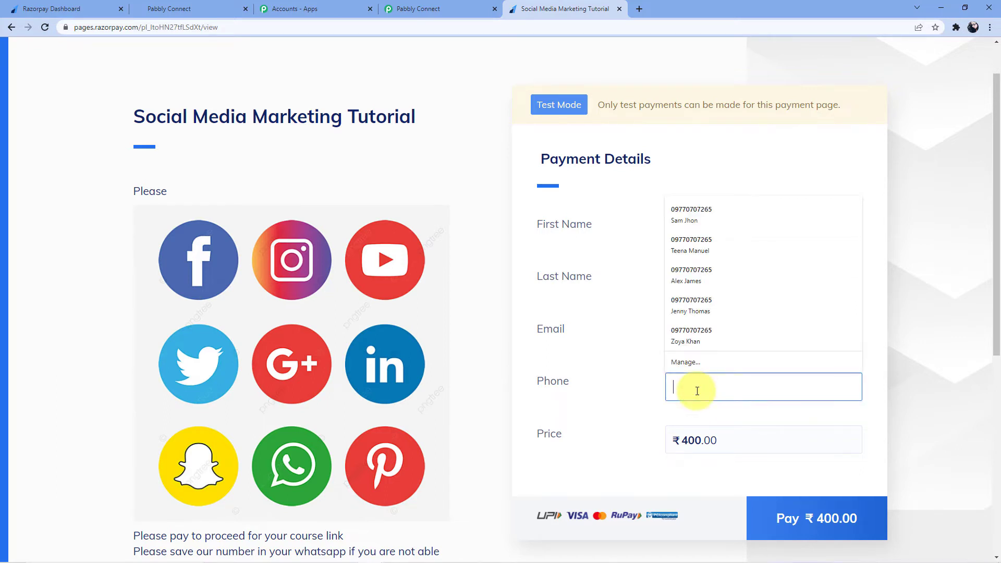
{"action": "type", "text": "9876543210"}
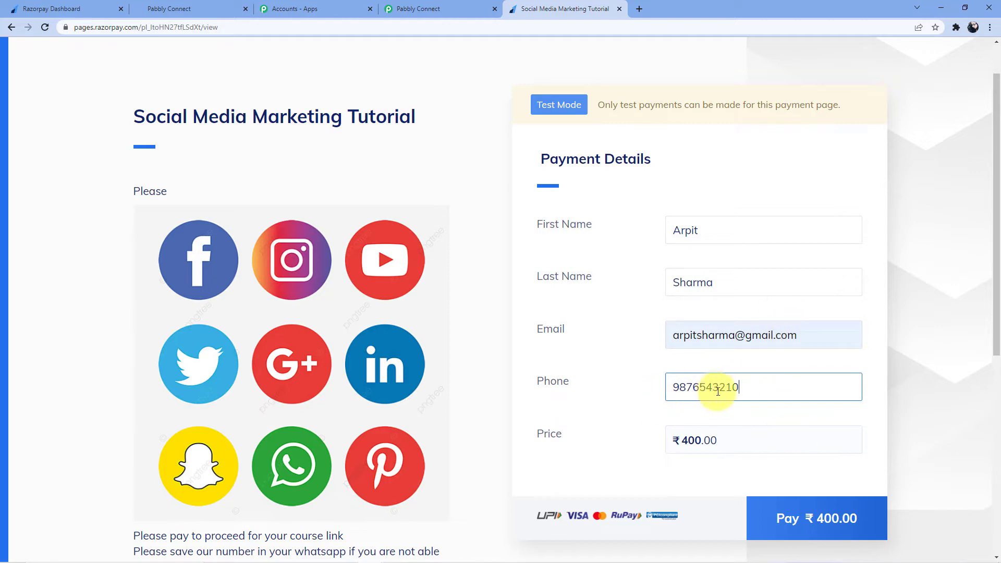
- Start the ₹400.00 payment and choose to pay with a new card
{"action": "scroll", "coordinate": [704, 413], "scroll_direction": "down", "scroll_amount": 2}
{"action": "left_click", "coordinate": [800, 419]}
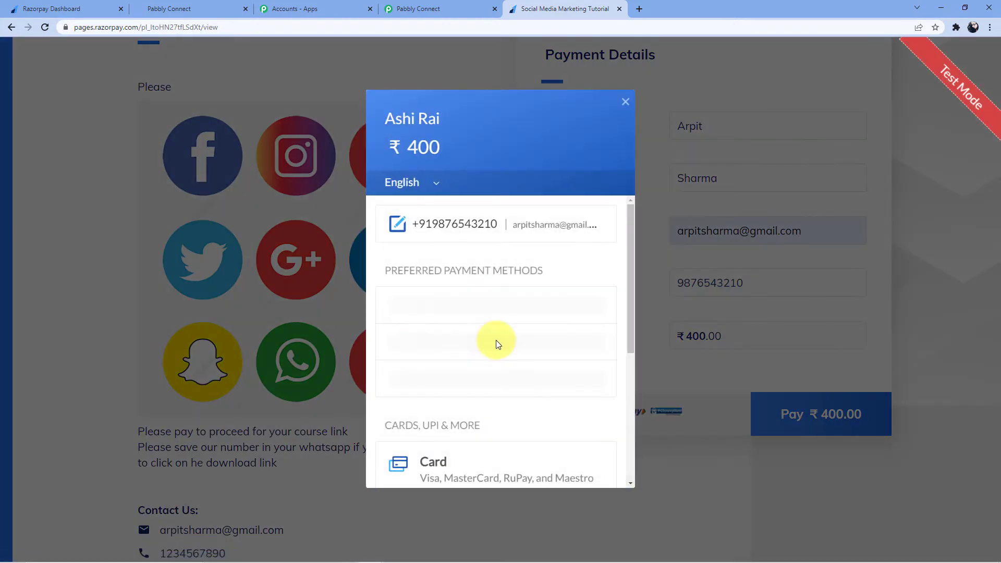
{"action": "scroll", "coordinate": [487, 320], "scroll_direction": "down", "scroll_amount": 1}
{"action": "left_click", "coordinate": [466, 264]}
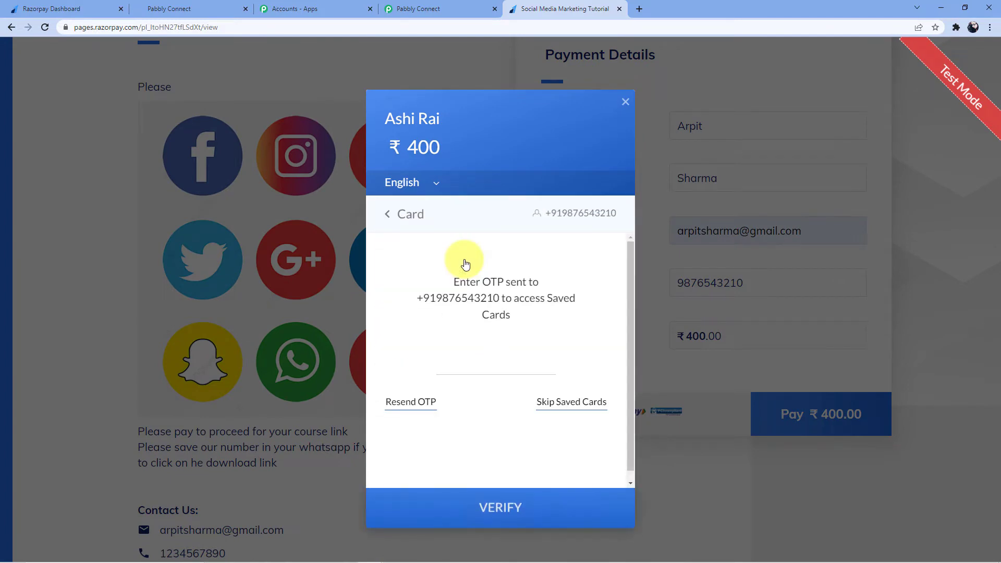
{"action": "left_click", "coordinate": [574, 404]}
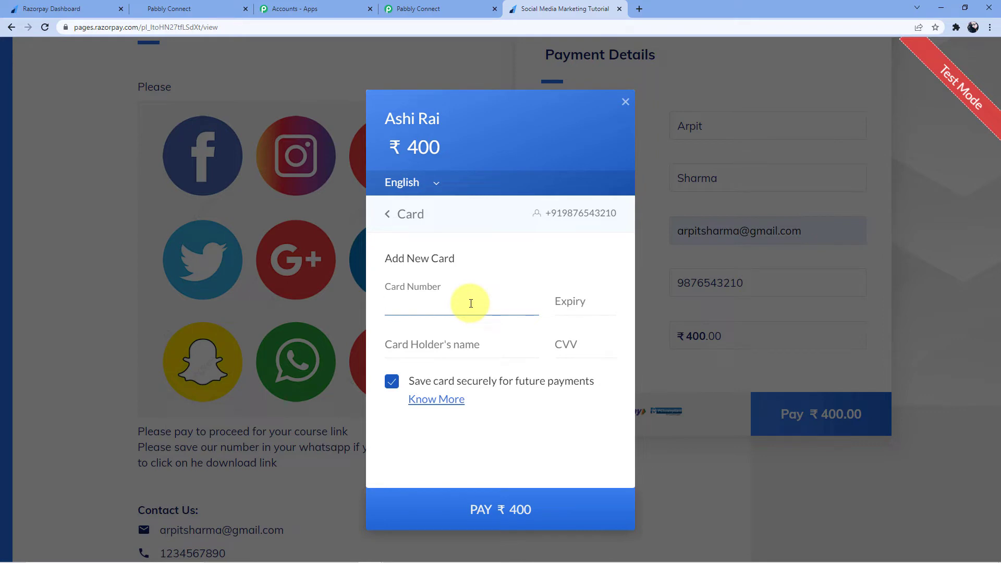
- Enter the test card number, expiry and cardholder name, pay, and mark the payment successful
{"action": "type", "text": "4111 1111 1111 1111"}
{"action": "left_click", "coordinate": [558, 301]}
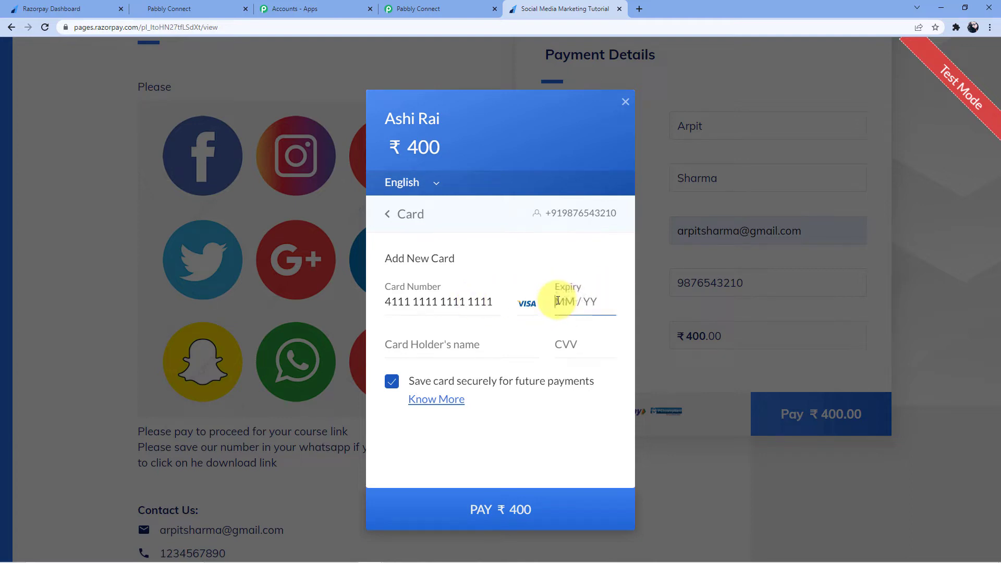
{"action": "type", "text": "1224"}
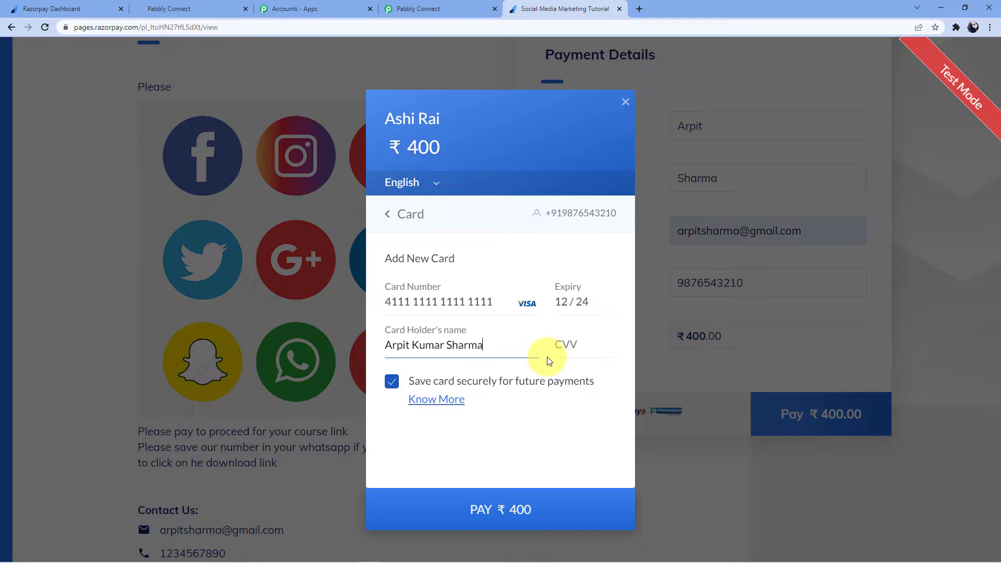
{"action": "left_click", "coordinate": [558, 348]}
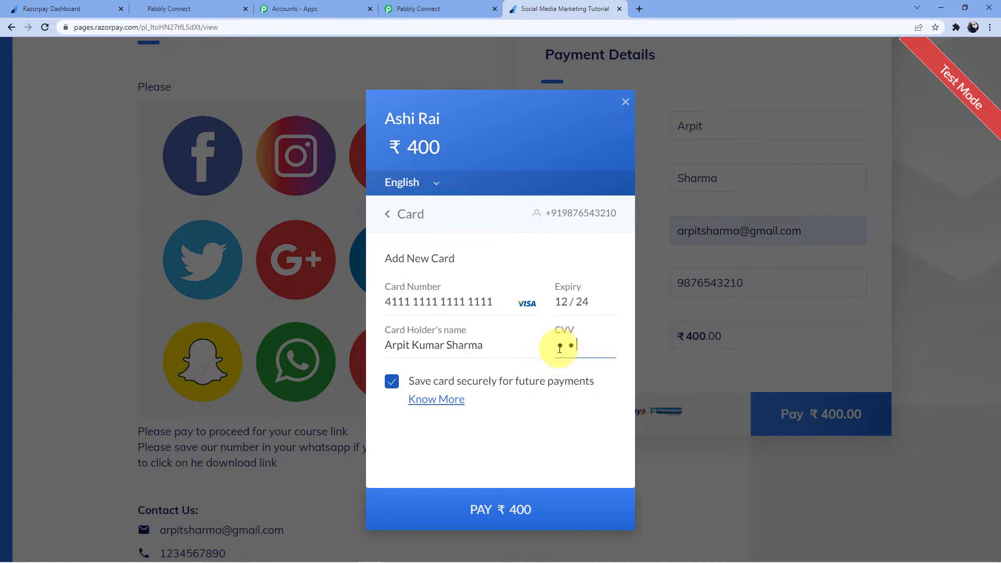
{"action": "left_click", "coordinate": [490, 522]}
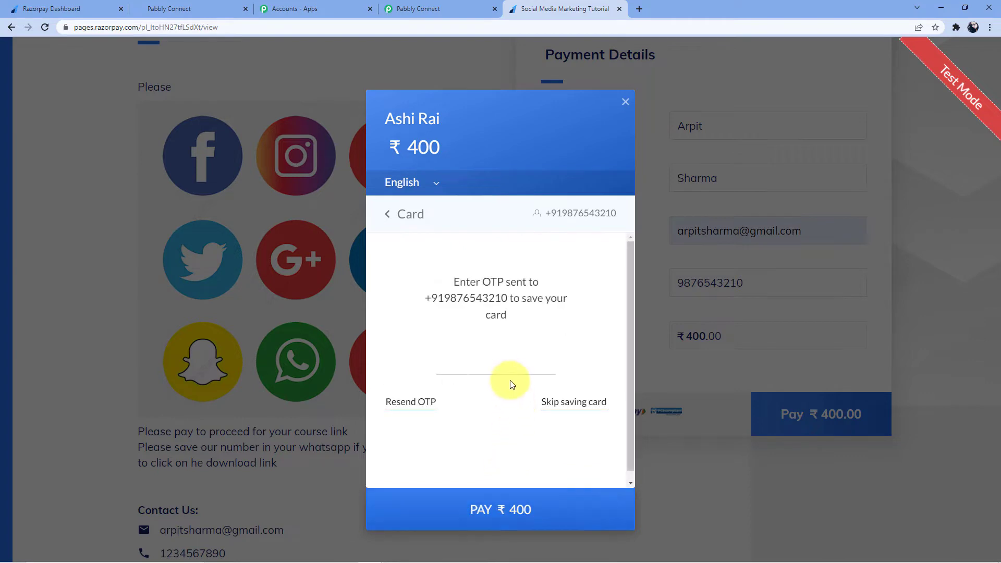
{"action": "left_click", "coordinate": [575, 402]}
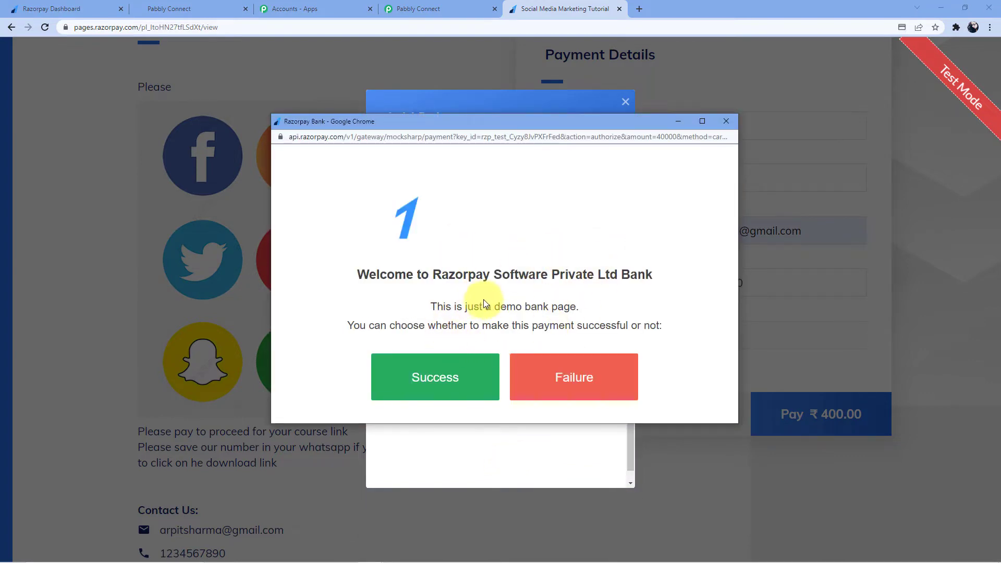
{"action": "left_click", "coordinate": [418, 384]}
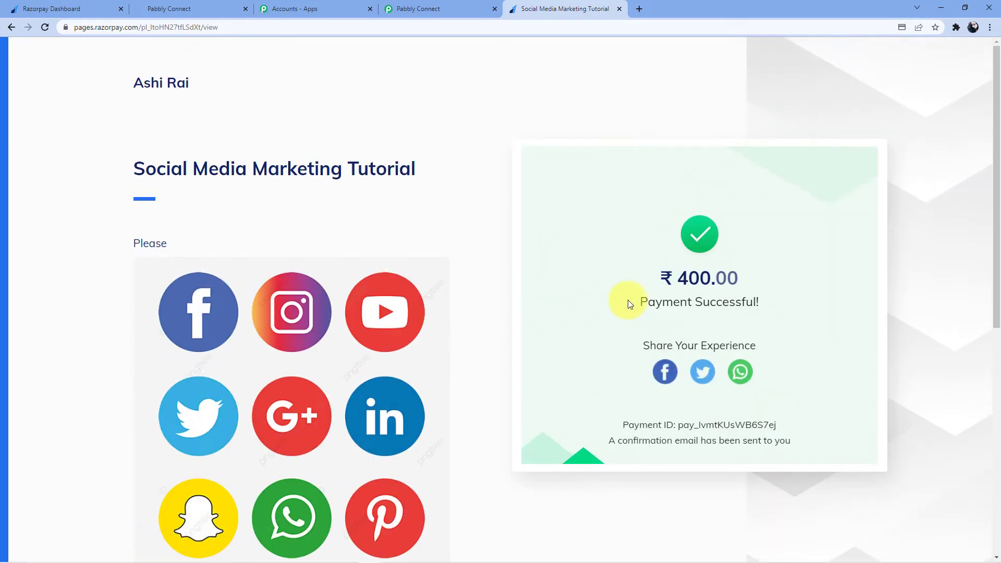
{"action": "left_click", "coordinate": [431, 8]}
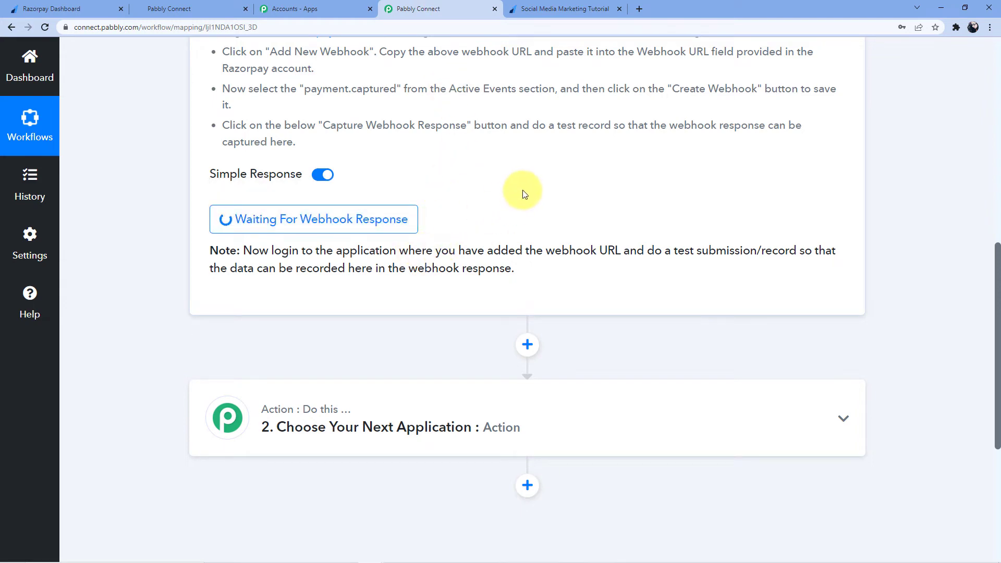
- Scroll through the captured Razorpay payment data in the trigger's response
{"action": "scroll", "coordinate": [522, 190], "scroll_direction": "down", "scroll_amount": 1}
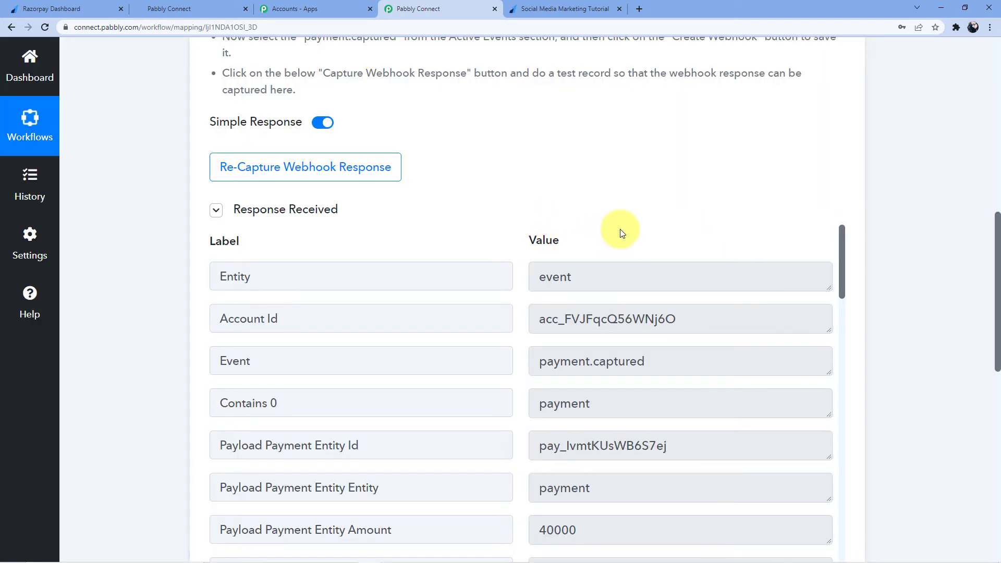
{"action": "scroll", "coordinate": [620, 232], "scroll_direction": "down", "scroll_amount": 4}
{"action": "scroll", "coordinate": [616, 310], "scroll_direction": "up", "scroll_amount": 4}
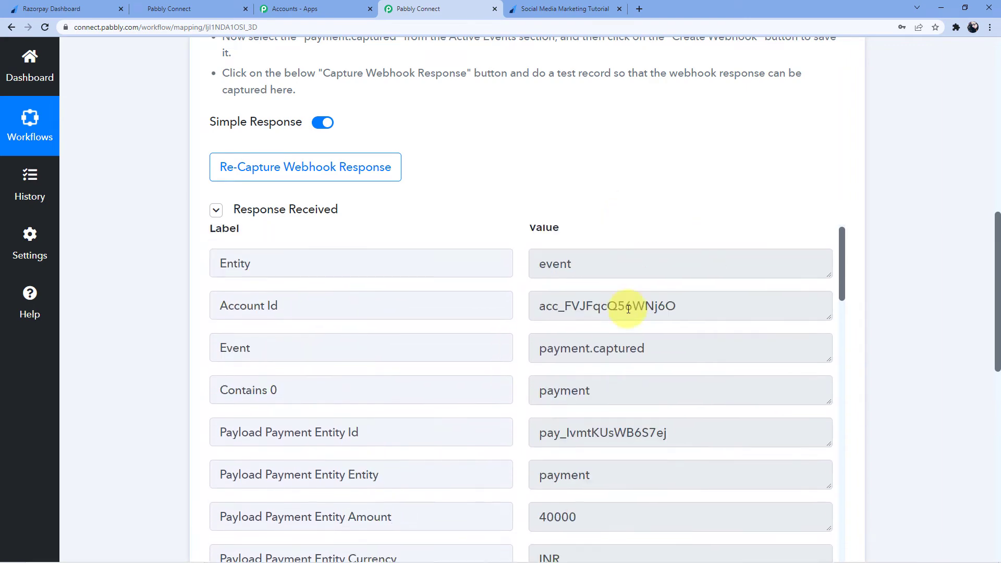
{"action": "scroll", "coordinate": [646, 311], "scroll_direction": "down", "scroll_amount": 7}
{"action": "scroll", "coordinate": [890, 276], "scroll_direction": "down", "scroll_amount": 4}
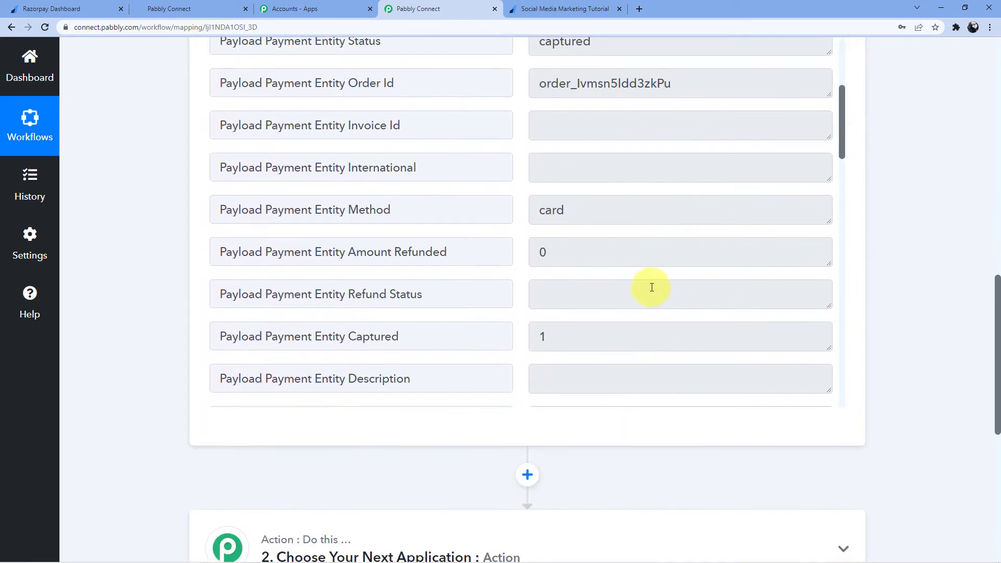
{"action": "scroll", "coordinate": [616, 254], "scroll_direction": "down", "scroll_amount": 10}
{"action": "scroll", "coordinate": [615, 254], "scroll_direction": "up", "scroll_amount": 3}
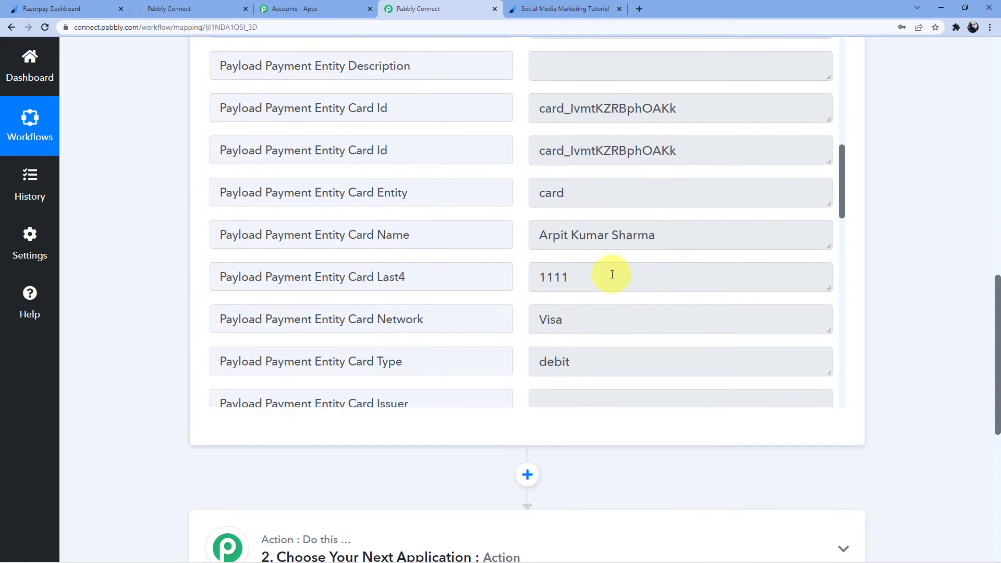
{"action": "scroll", "coordinate": [631, 261], "scroll_direction": "down", "scroll_amount": 5}
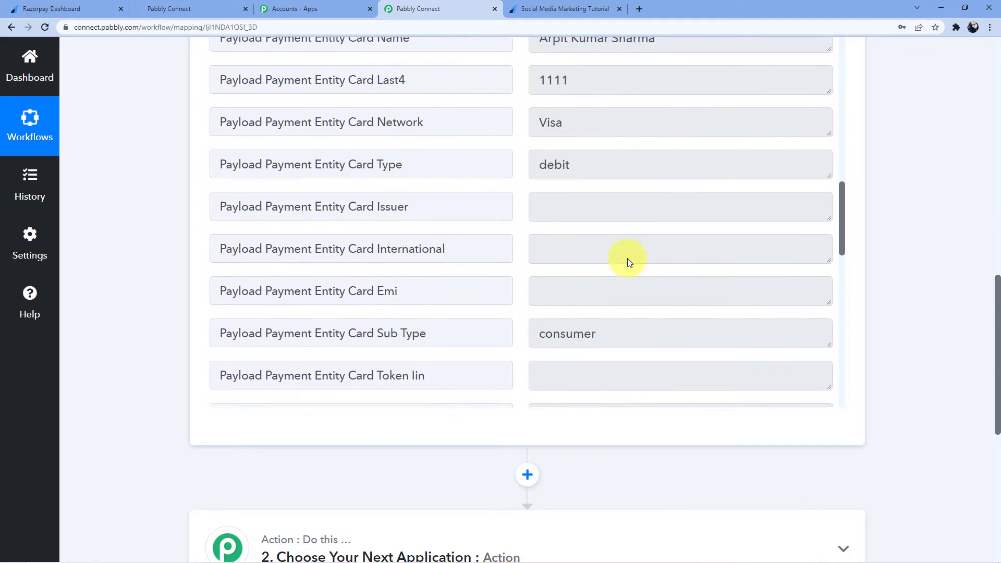
{"action": "scroll", "coordinate": [588, 161], "scroll_direction": "down", "scroll_amount": 10}
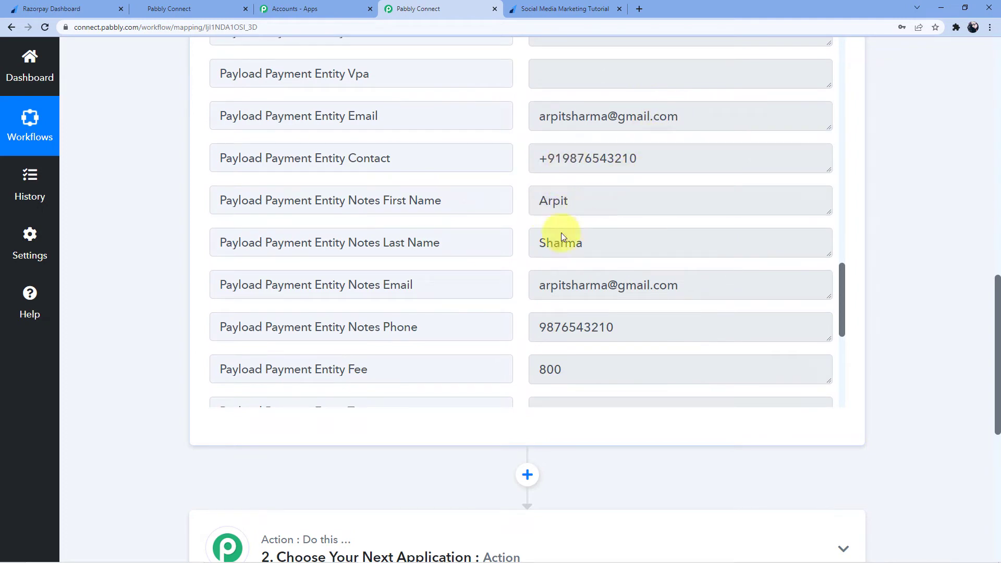
{"action": "scroll", "coordinate": [596, 247], "scroll_direction": "down", "scroll_amount": 7}
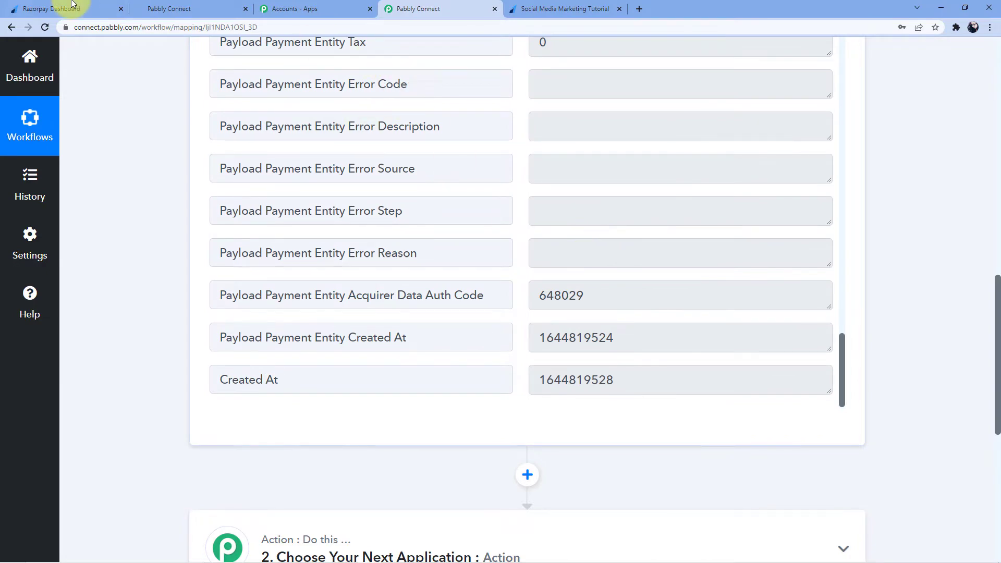
- Check the Razorpay tab, then expand the '2. Choose Your Next Application' step
{"action": "left_click", "coordinate": [57, 8]}
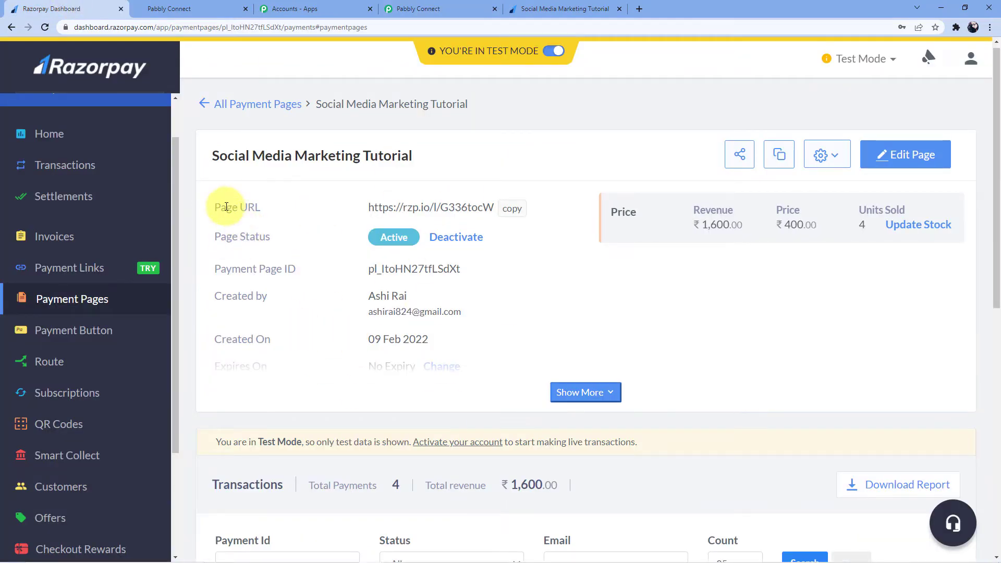
{"action": "left_click", "coordinate": [427, 6]}
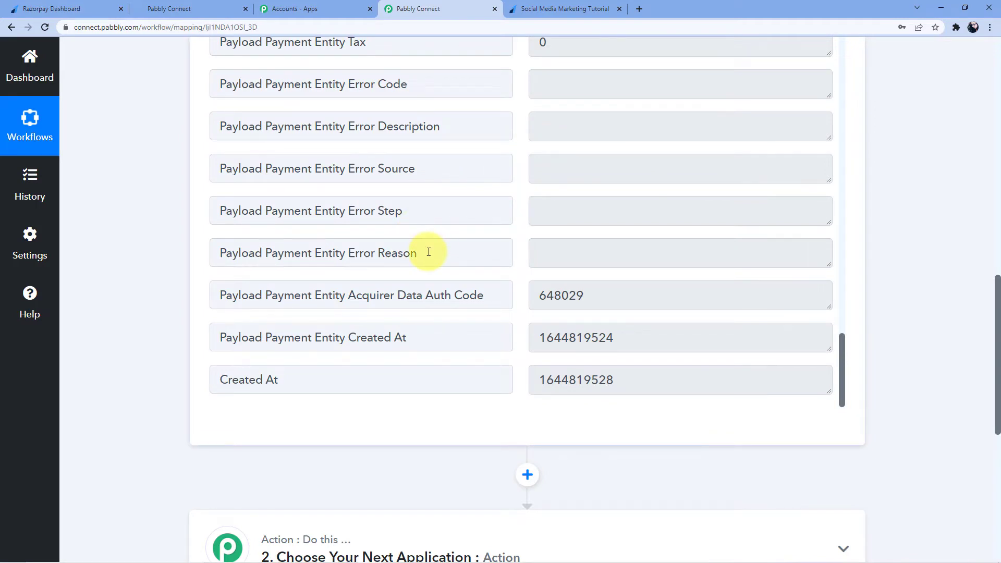
{"action": "scroll", "coordinate": [385, 255], "scroll_direction": "down", "scroll_amount": 2}
{"action": "scroll", "coordinate": [391, 262], "scroll_direction": "down", "scroll_amount": 4}
{"action": "left_click", "coordinate": [383, 262]}
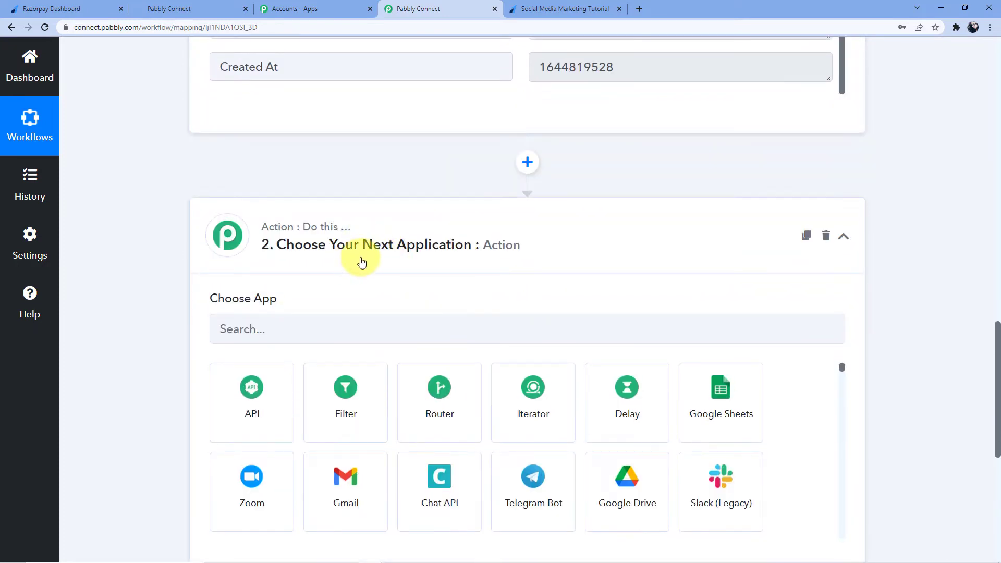
- Search 'High' in Choose App and select HighLevel as the action app
{"action": "left_click", "coordinate": [344, 335]}
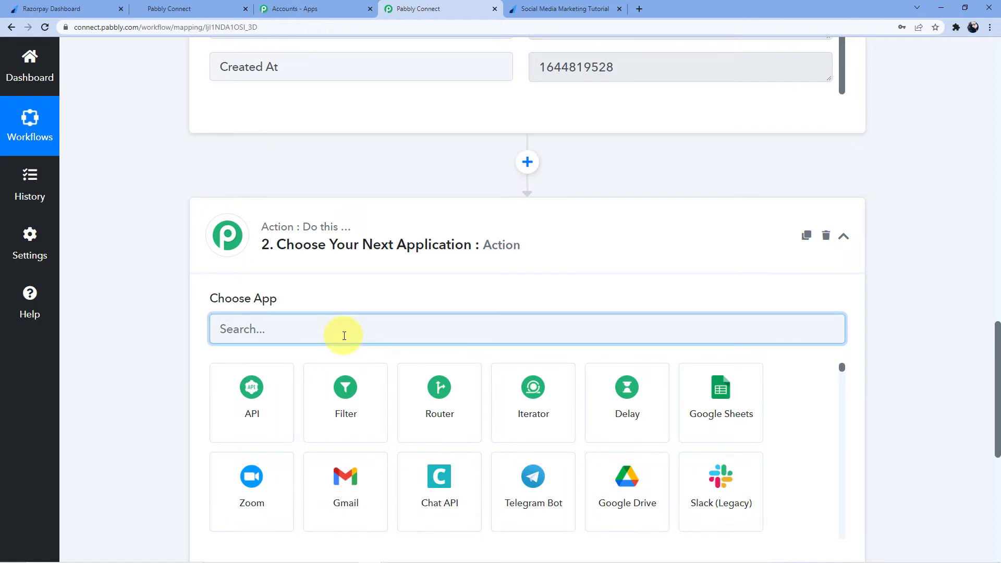
{"action": "type", "text": "Go"}
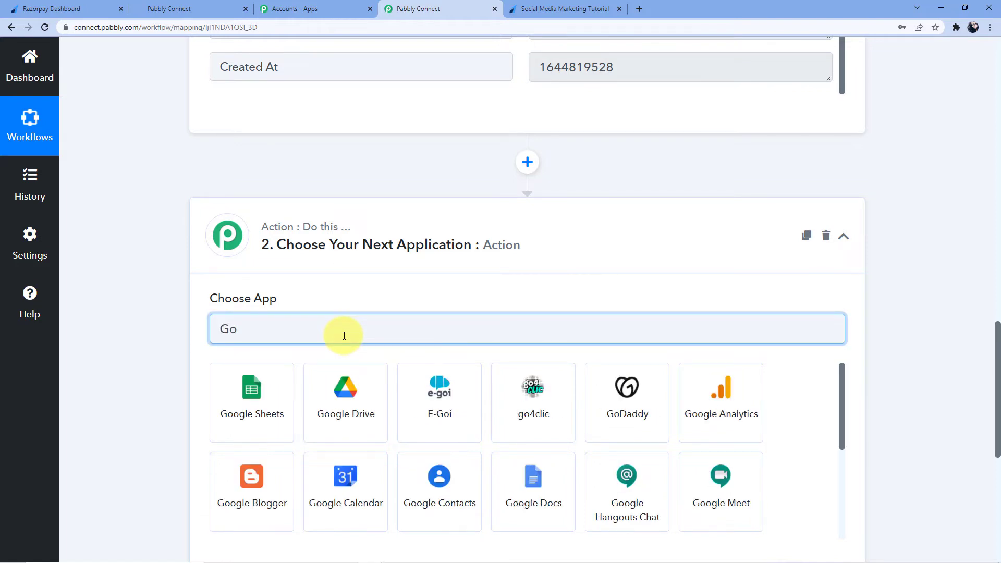
{"action": "type", "text": "high"}
{"action": "key", "text": "BackSpace"}
{"action": "key", "text": "BackSpace"}
{"action": "key", "text": "BackSpace"}
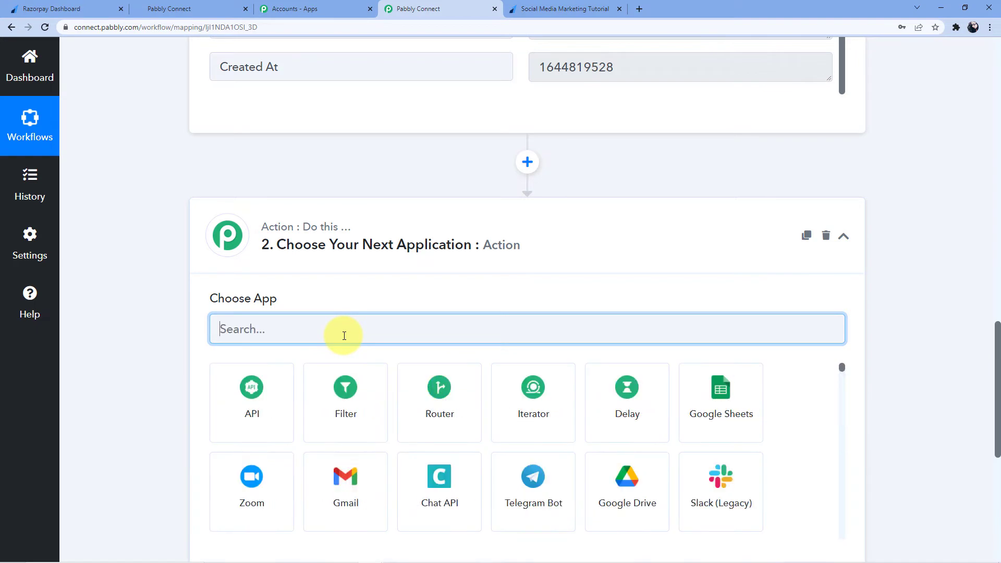
{"action": "type", "text": "Highle"}
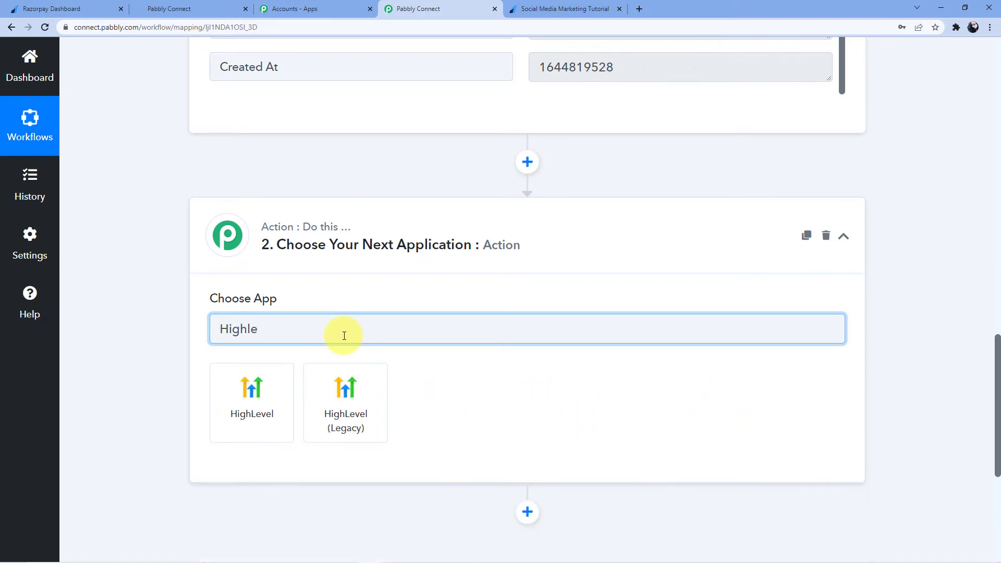
{"action": "left_click", "coordinate": [250, 418]}
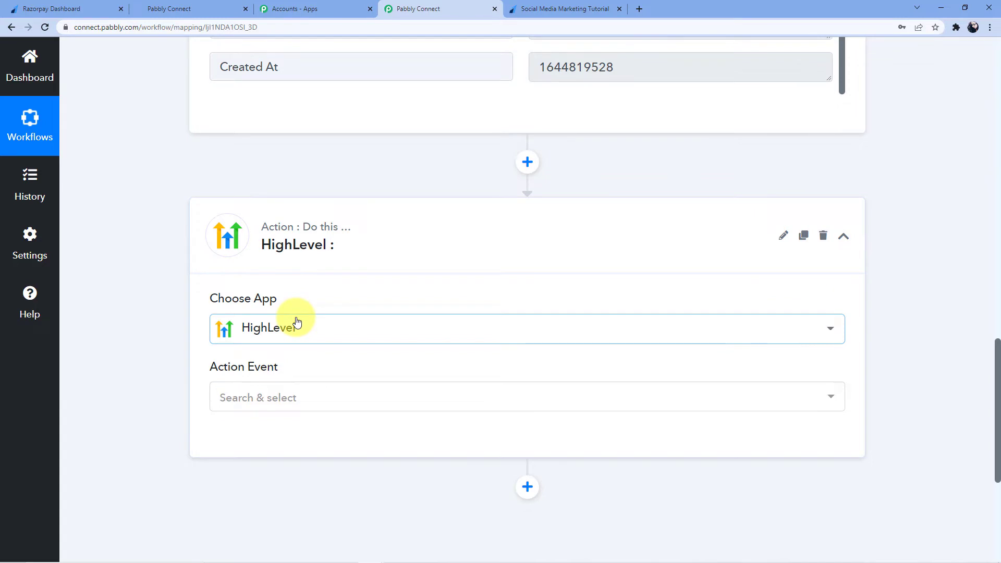
- Select Create Contact as the HighLevel action event
{"action": "scroll", "coordinate": [223, 362], "scroll_direction": "down", "scroll_amount": 1}
{"action": "scroll", "coordinate": [271, 272], "scroll_direction": "down", "scroll_amount": 2}
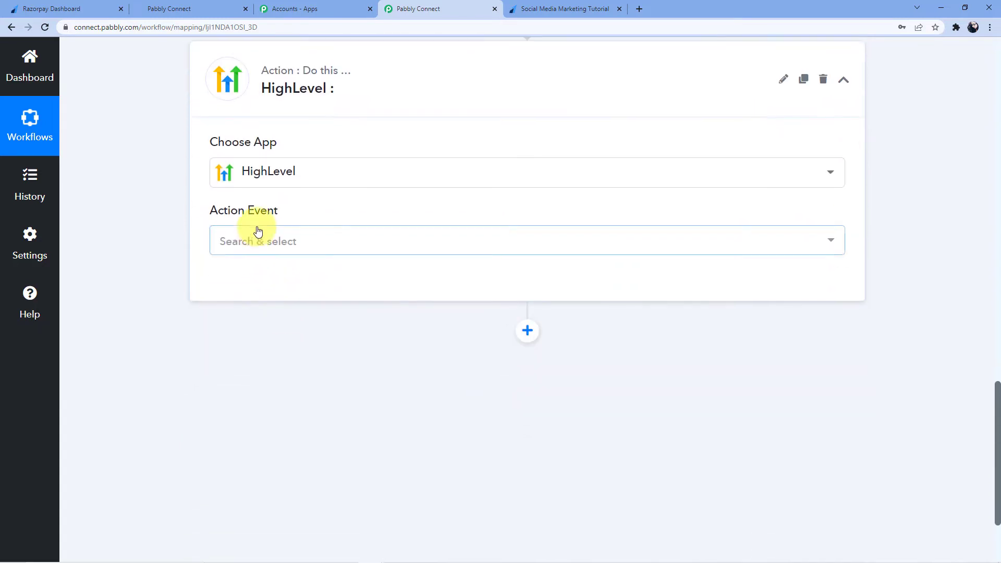
{"action": "left_click", "coordinate": [259, 239]}
{"action": "left_click", "coordinate": [259, 239]}
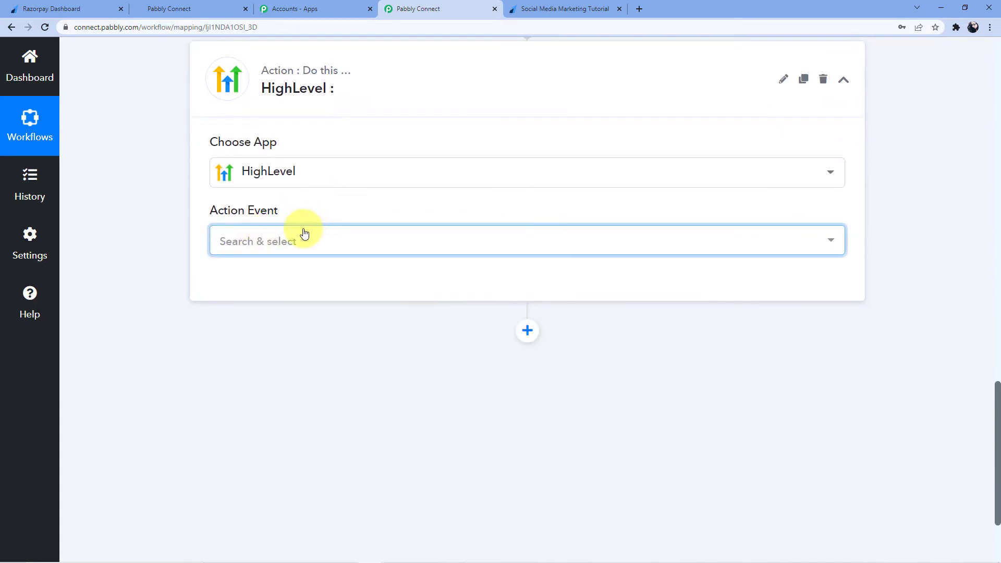
{"action": "left_click", "coordinate": [282, 240]}
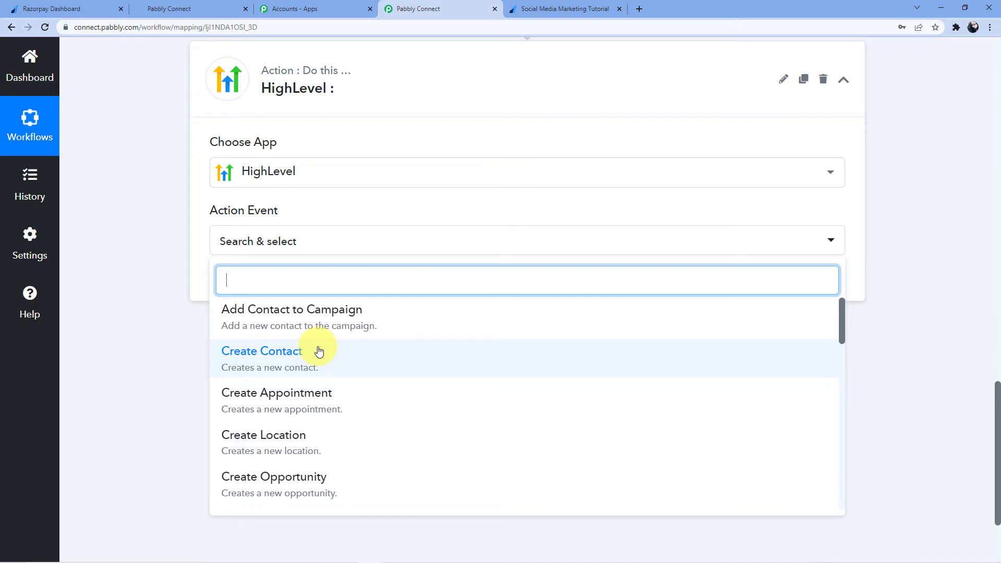
{"action": "scroll", "coordinate": [395, 342], "scroll_direction": "down", "scroll_amount": 3}
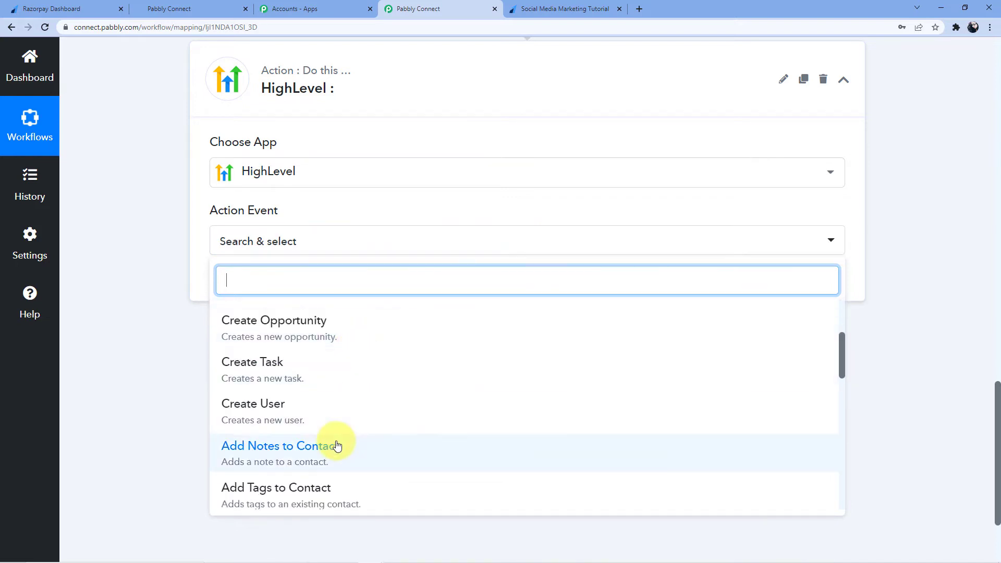
{"action": "scroll", "coordinate": [351, 417], "scroll_direction": "up", "scroll_amount": 3}
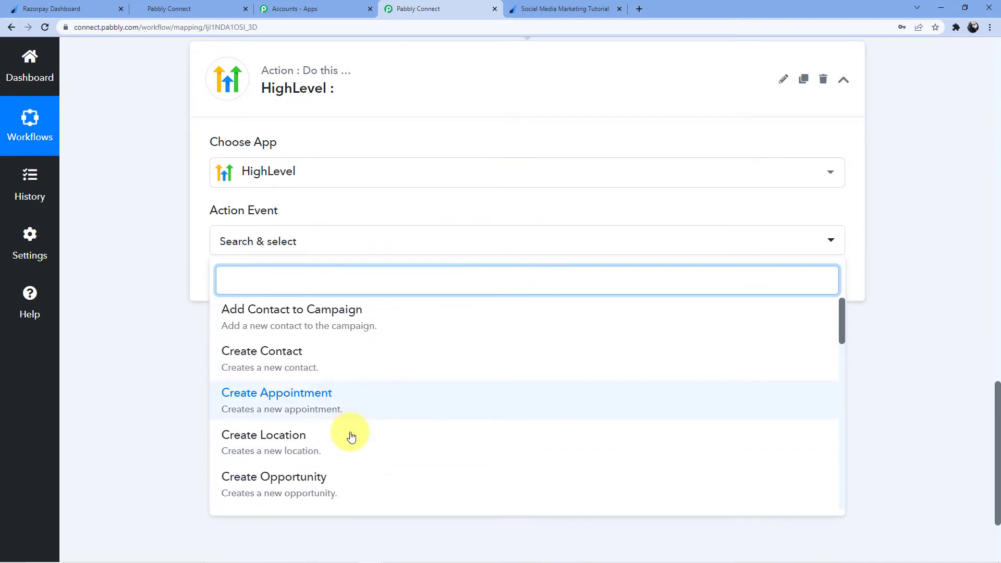
{"action": "left_click", "coordinate": [269, 365]}
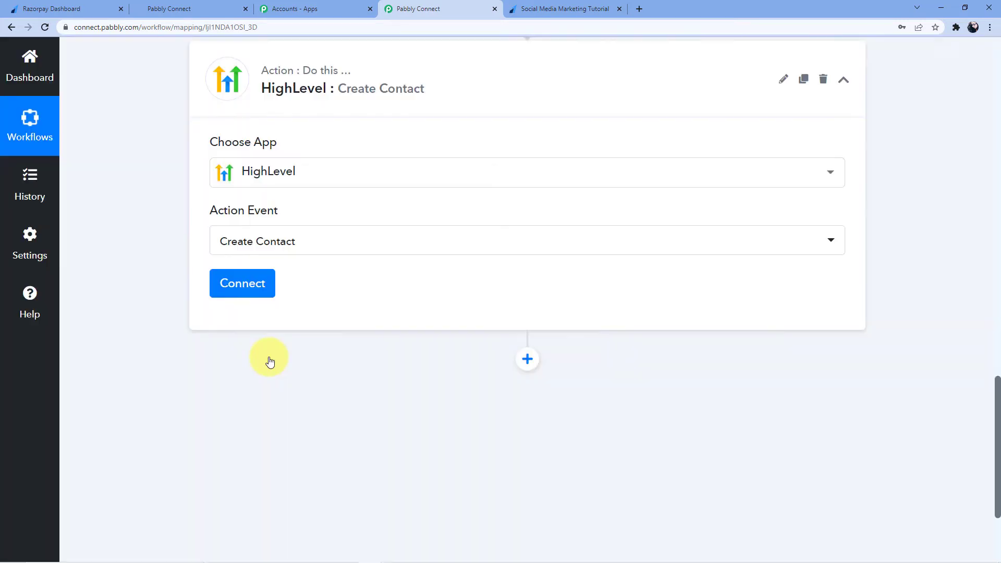
{"action": "left_click", "coordinate": [241, 288]}
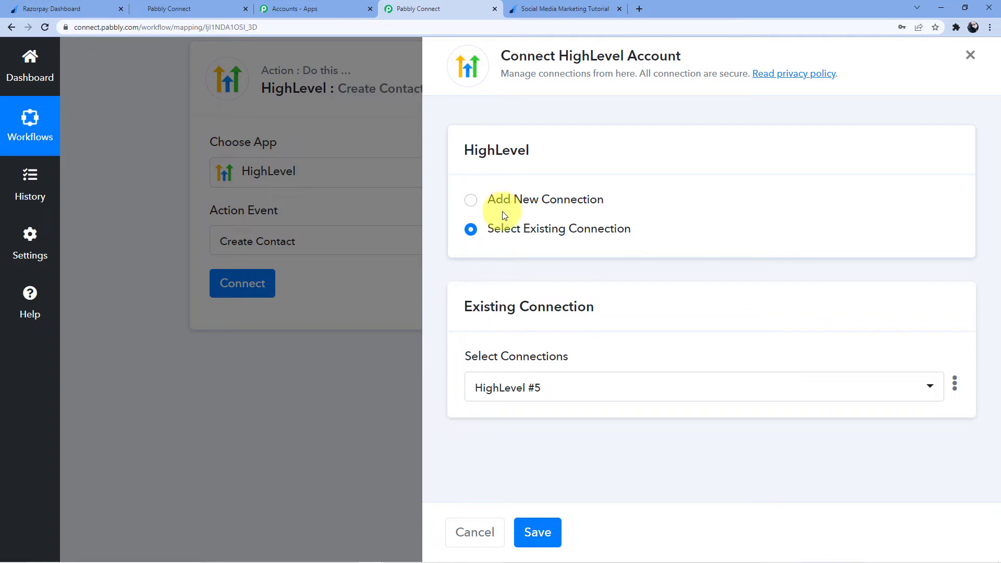
{"action": "left_click", "coordinate": [533, 200]}
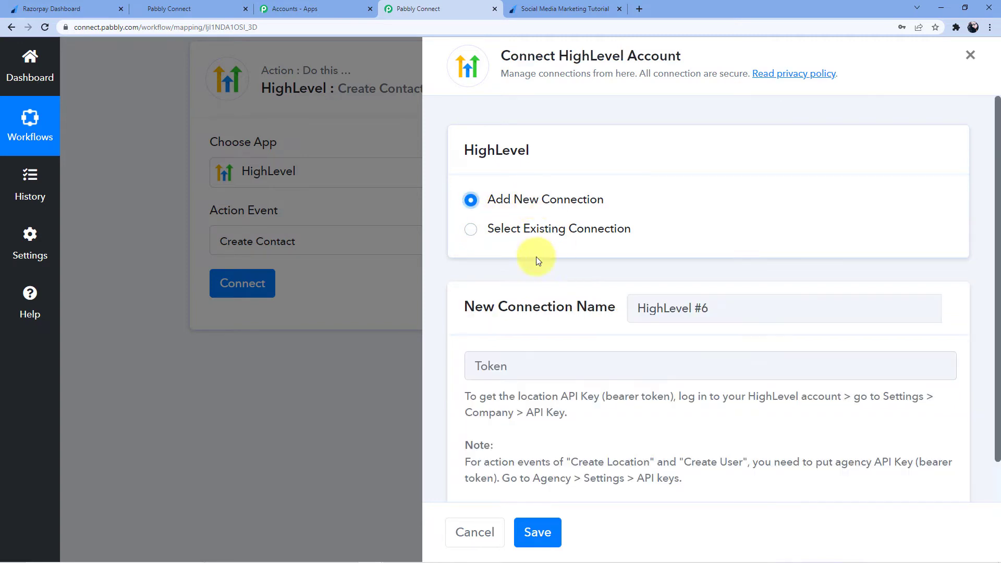
{"action": "scroll", "coordinate": [537, 266], "scroll_direction": "down", "scroll_amount": 1}
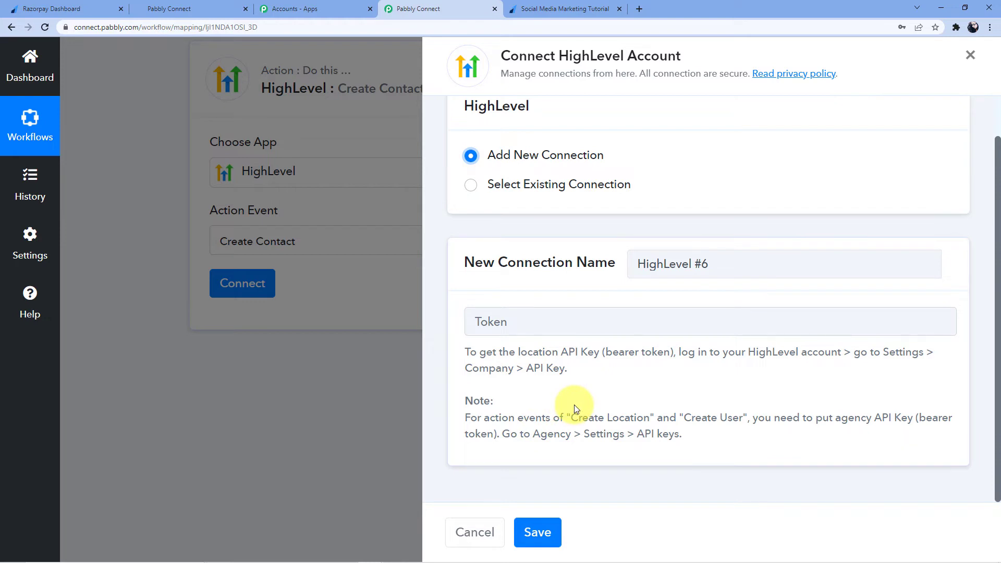
{"action": "left_click_drag", "start_coordinate": [566, 418], "coordinate": [743, 417]}
- Reselect Create Contact as the HighLevel action event
{"action": "left_click", "coordinate": [374, 340]}
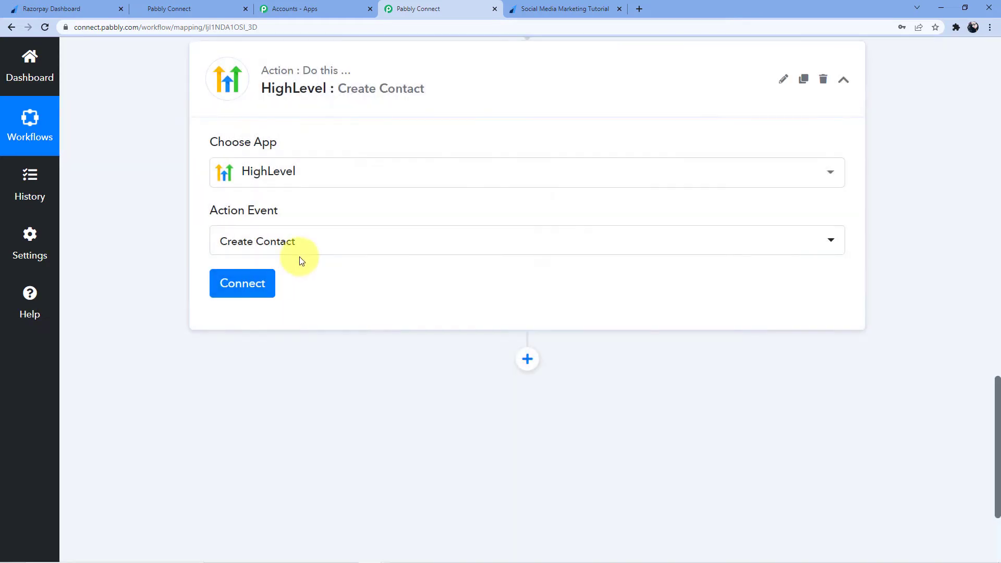
{"action": "left_click", "coordinate": [304, 245]}
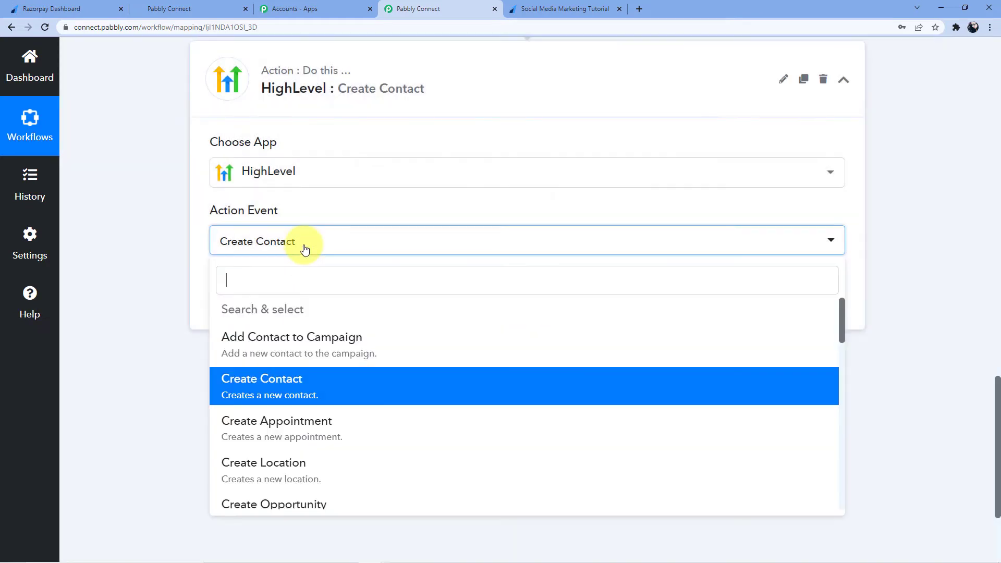
{"action": "left_click", "coordinate": [285, 392]}
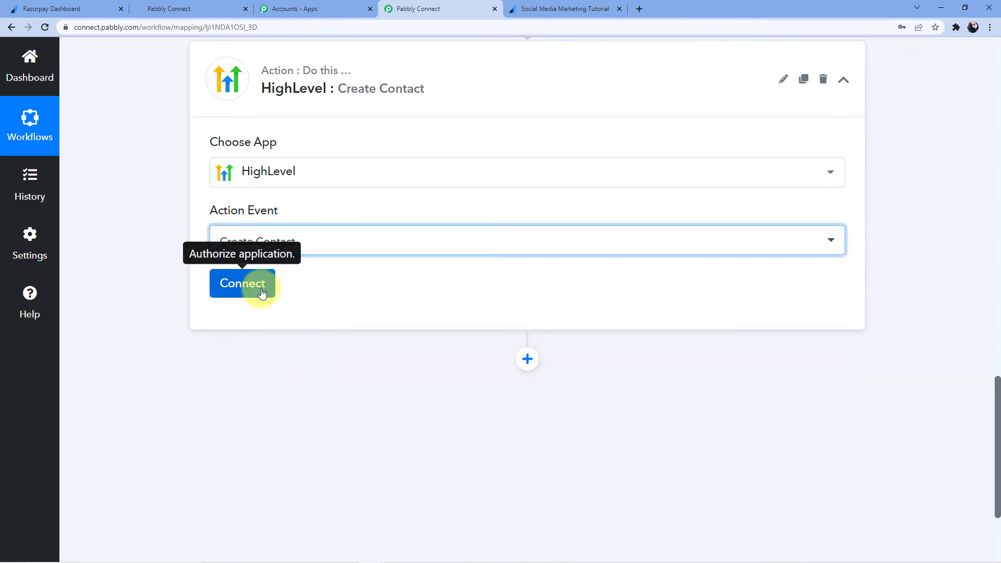
- Add a new HighLevel connection, HighLevel #6, and go to HighLevel for its token
{"action": "left_click", "coordinate": [261, 284]}
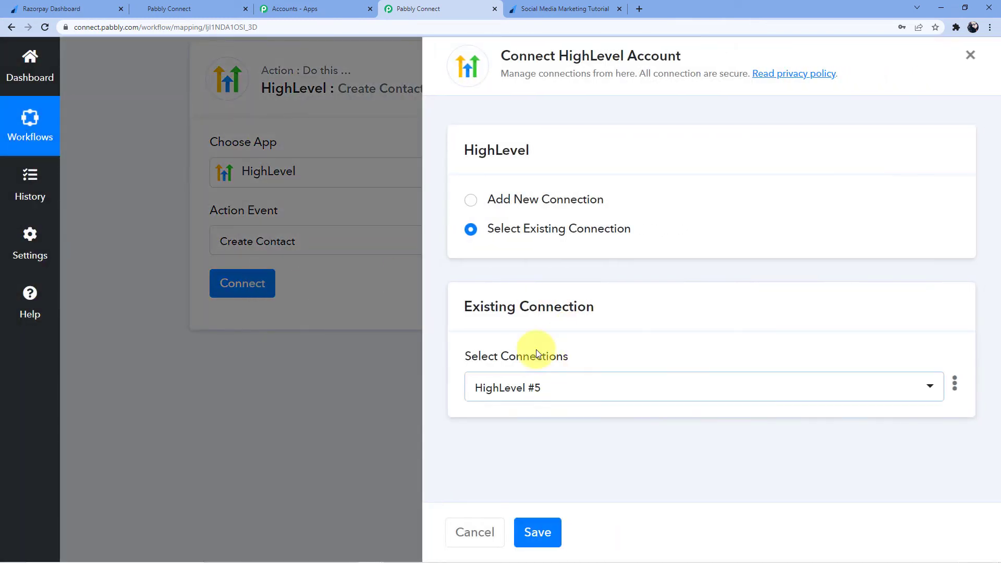
{"action": "left_click", "coordinate": [514, 203]}
{"action": "scroll", "coordinate": [556, 409], "scroll_direction": "down", "scroll_amount": 1}
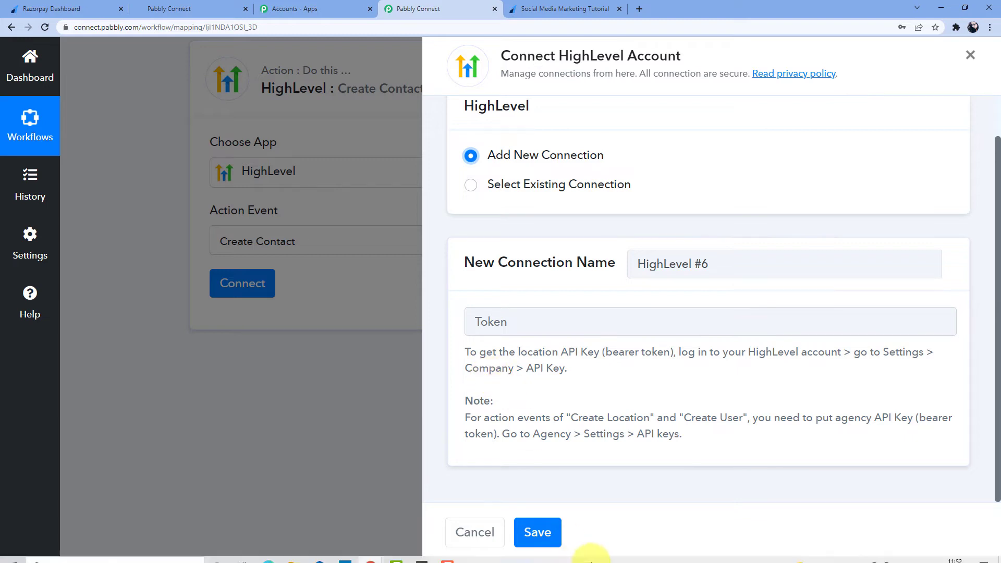
{"action": "left_click", "coordinate": [192, 6]}
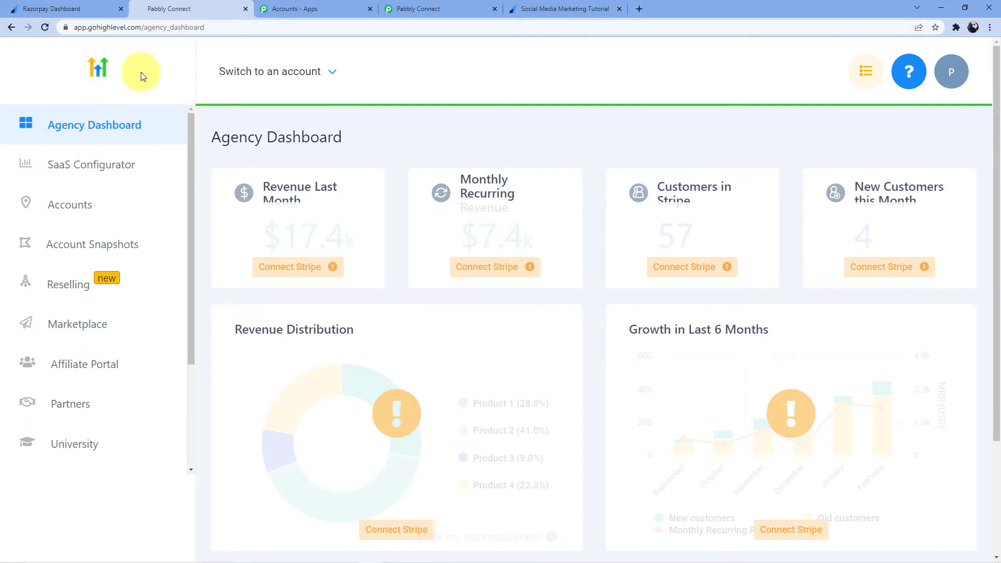
- Switch from the agency dashboard into the Aarya Business sub-account via the account dropdown
{"action": "left_click", "coordinate": [326, 72]}
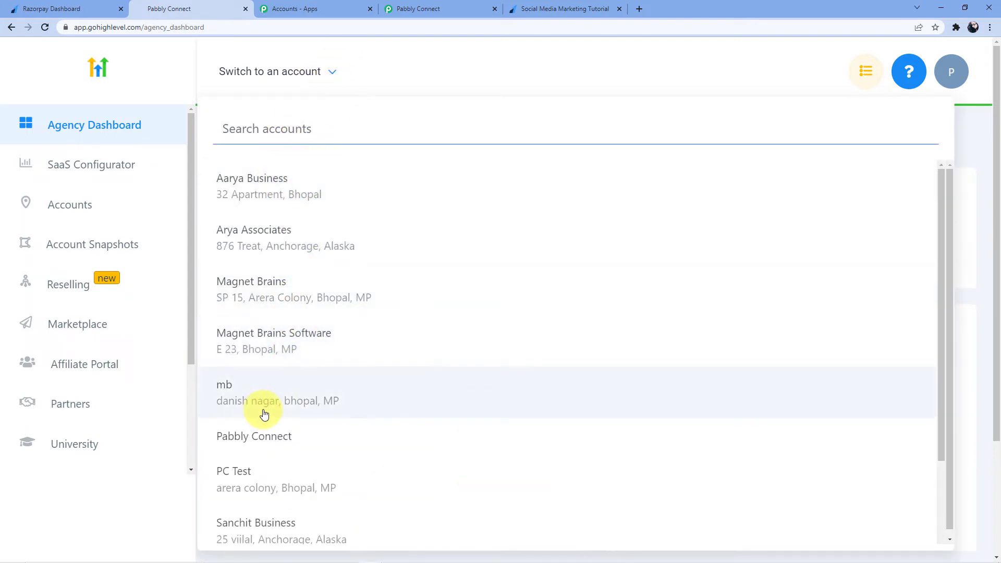
{"action": "left_click", "coordinate": [373, 78]}
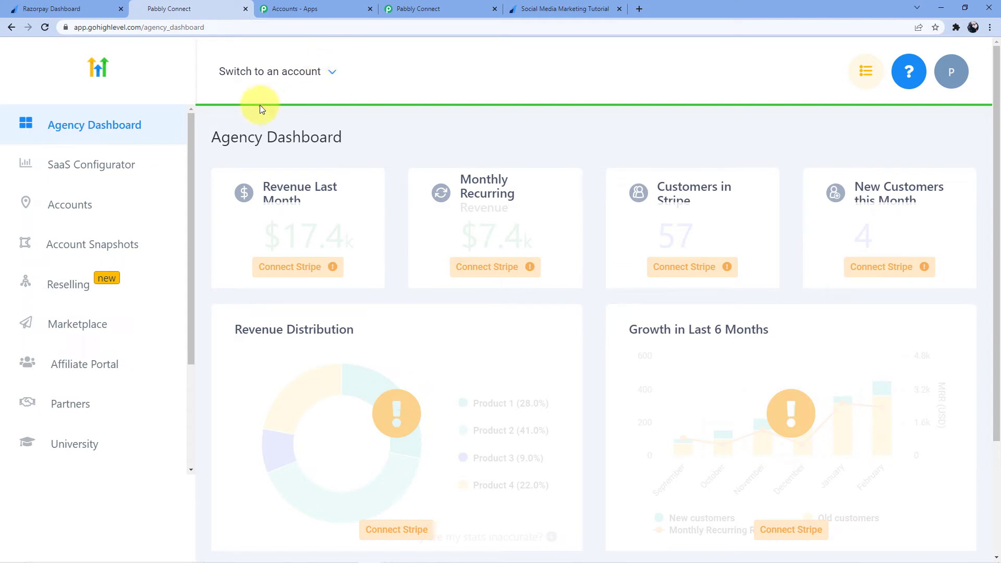
{"action": "left_click", "coordinate": [332, 76]}
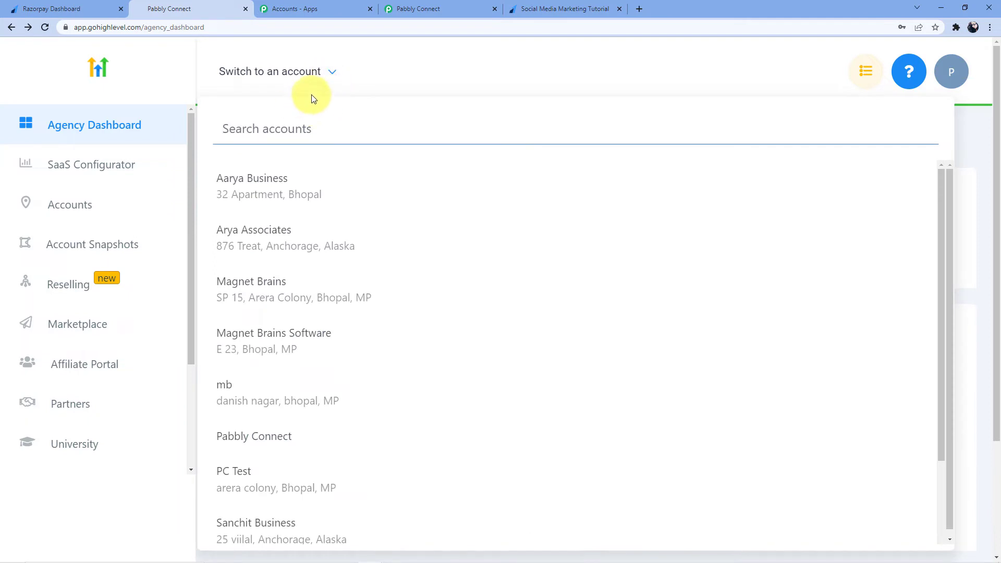
{"action": "left_click", "coordinate": [272, 188]}
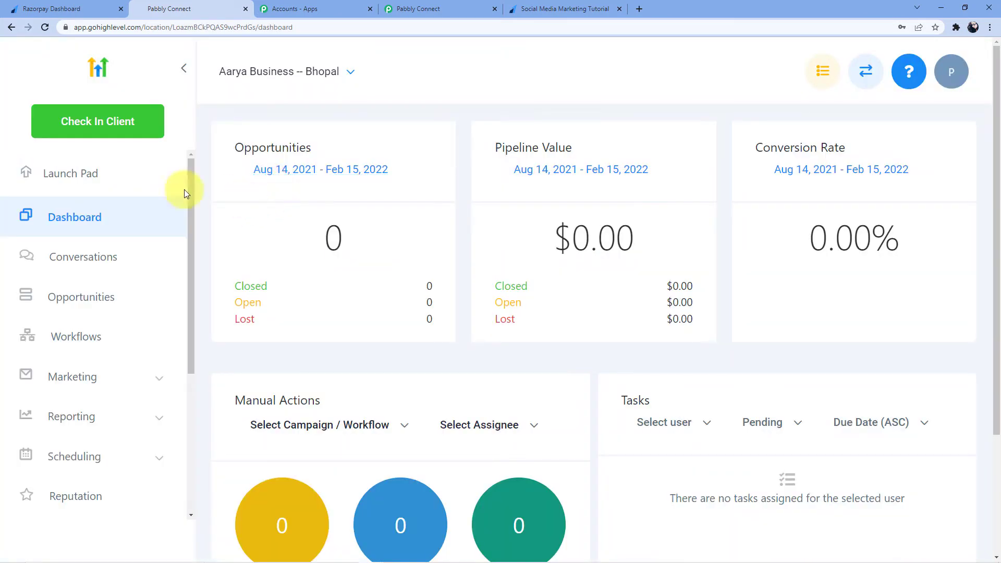
{"action": "scroll", "coordinate": [101, 324], "scroll_direction": "down", "scroll_amount": 5}
- Open Aarya Business's company settings, then go back twice to the Agency Dashboard
{"action": "left_click", "coordinate": [74, 504]}
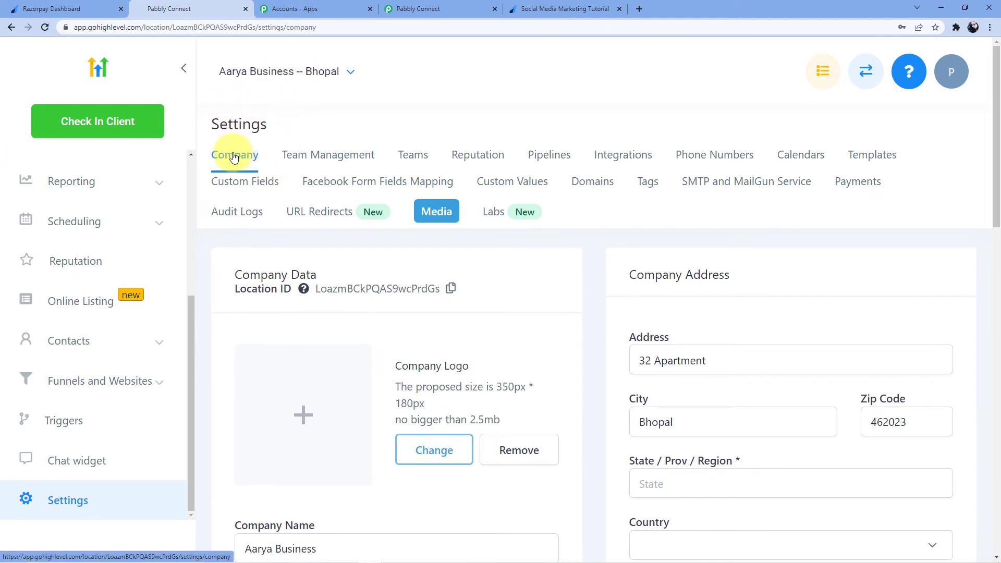
{"action": "scroll", "coordinate": [343, 279], "scroll_direction": "down", "scroll_amount": 10}
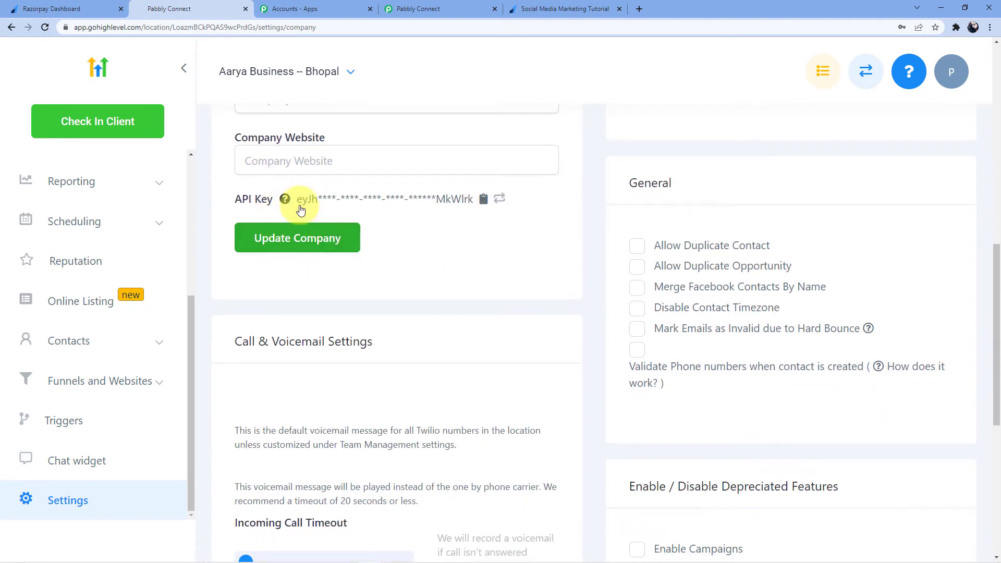
{"action": "scroll", "coordinate": [300, 209], "scroll_direction": "up", "scroll_amount": 10}
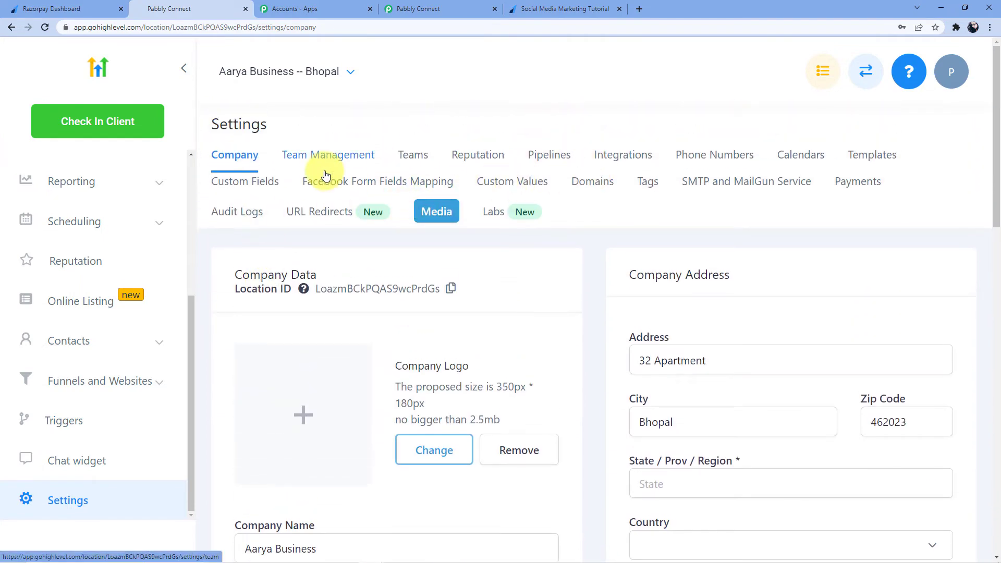
{"action": "left_click", "coordinate": [12, 28]}
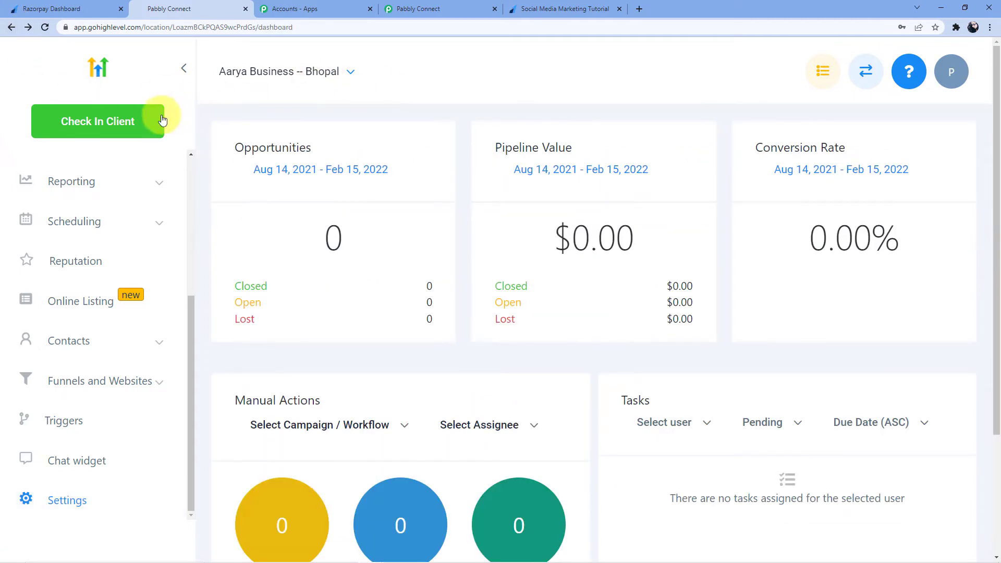
{"action": "left_click", "coordinate": [12, 28]}
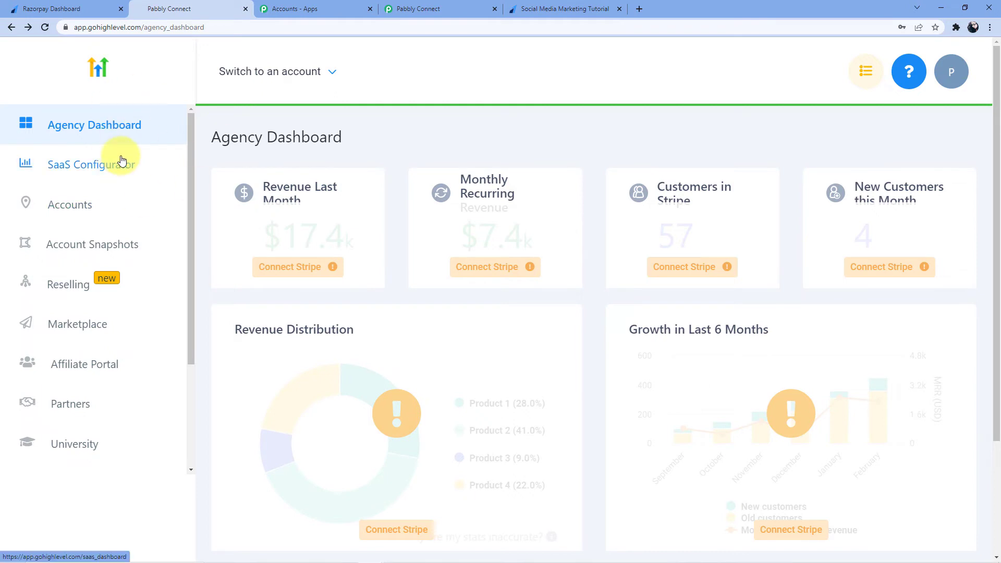
- Open the agency Settings API Keys page listing agency and location keys
{"action": "scroll", "coordinate": [78, 313], "scroll_direction": "down", "scroll_amount": 5}
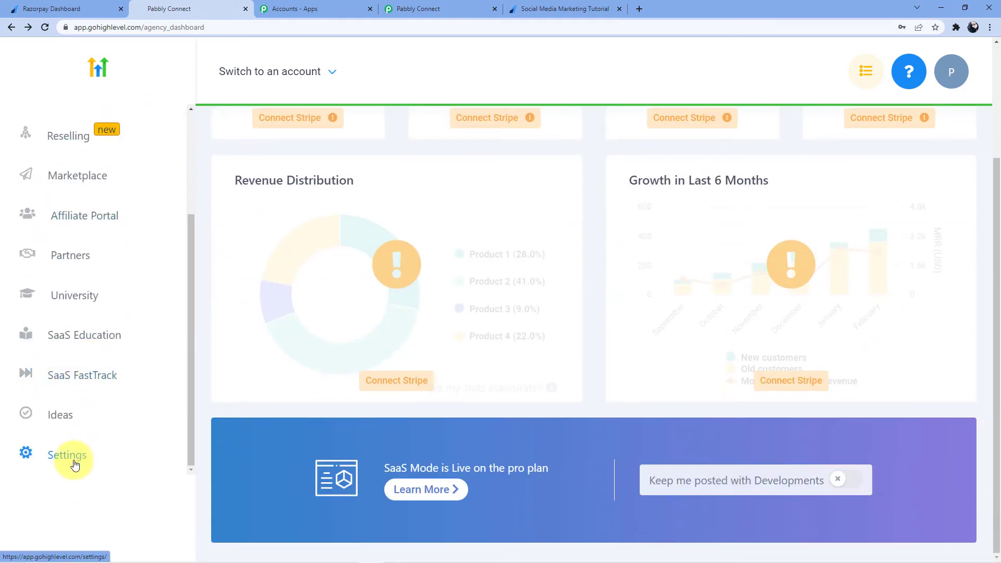
{"action": "left_click", "coordinate": [76, 483]}
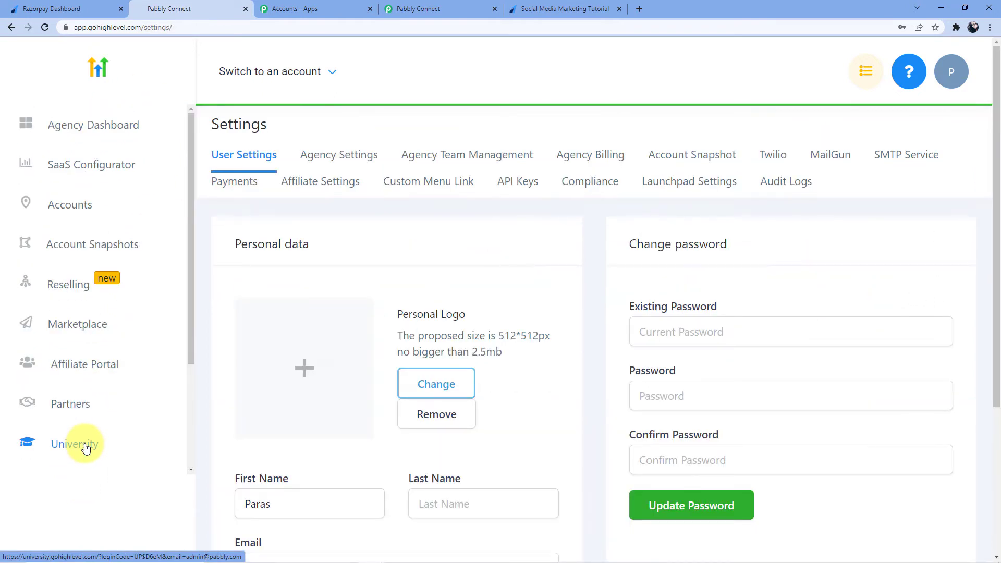
{"action": "left_click", "coordinate": [520, 188]}
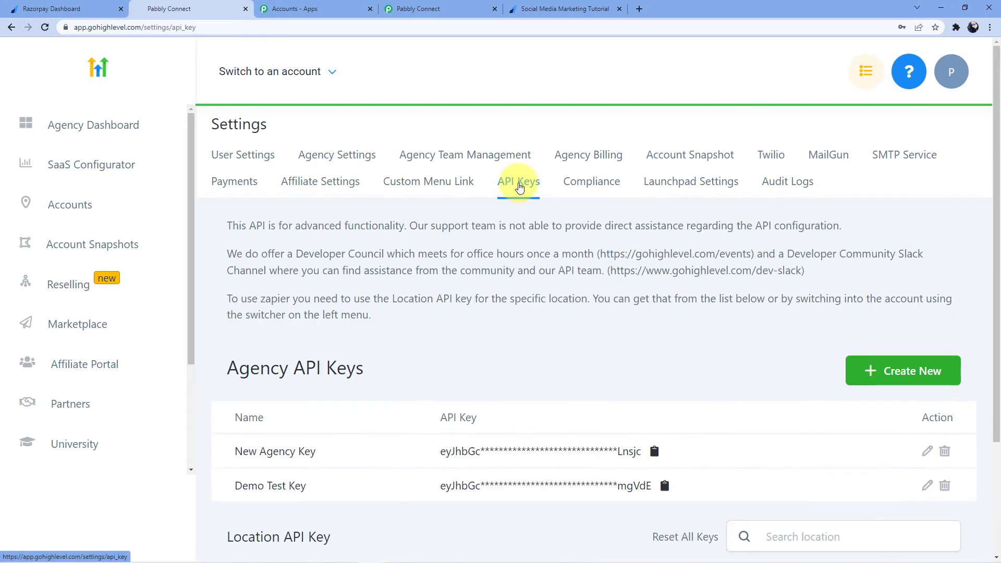
{"action": "left_click", "coordinate": [438, 9]}
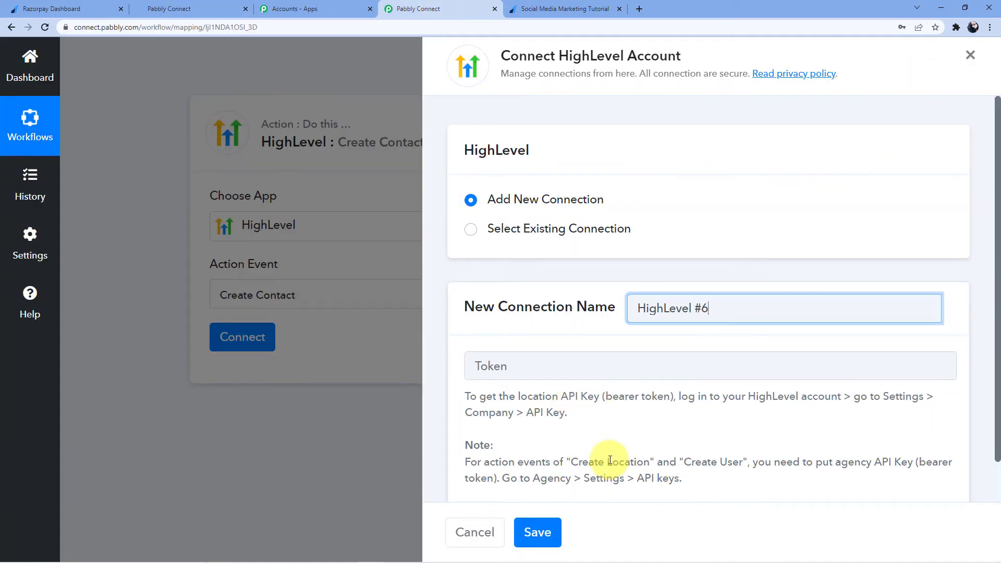
{"action": "scroll", "coordinate": [599, 445], "scroll_direction": "down", "scroll_amount": 1}
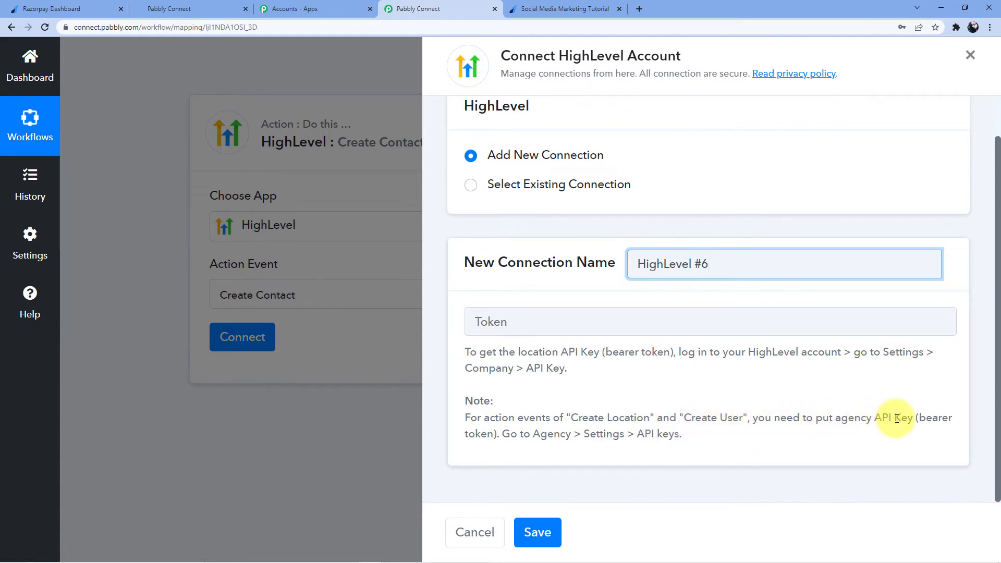
{"action": "left_click", "coordinate": [219, 4]}
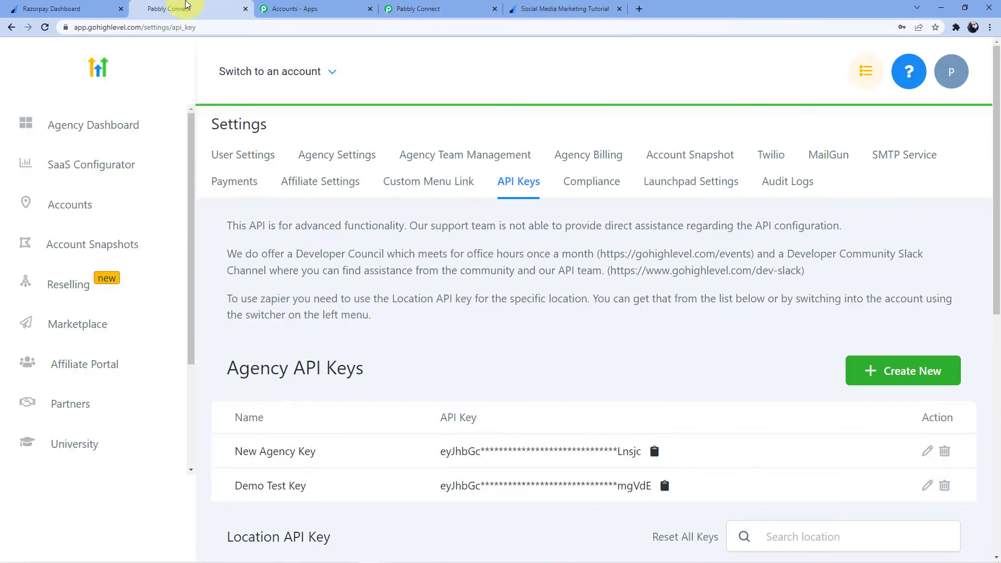
{"action": "scroll", "coordinate": [440, 313], "scroll_direction": "down", "scroll_amount": 3}
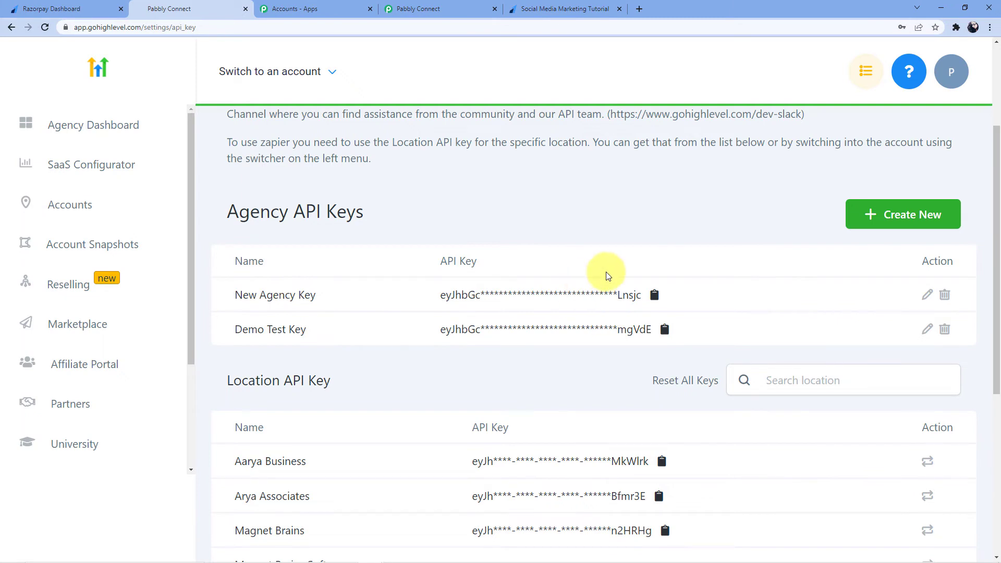
{"action": "left_click", "coordinate": [440, 9]}
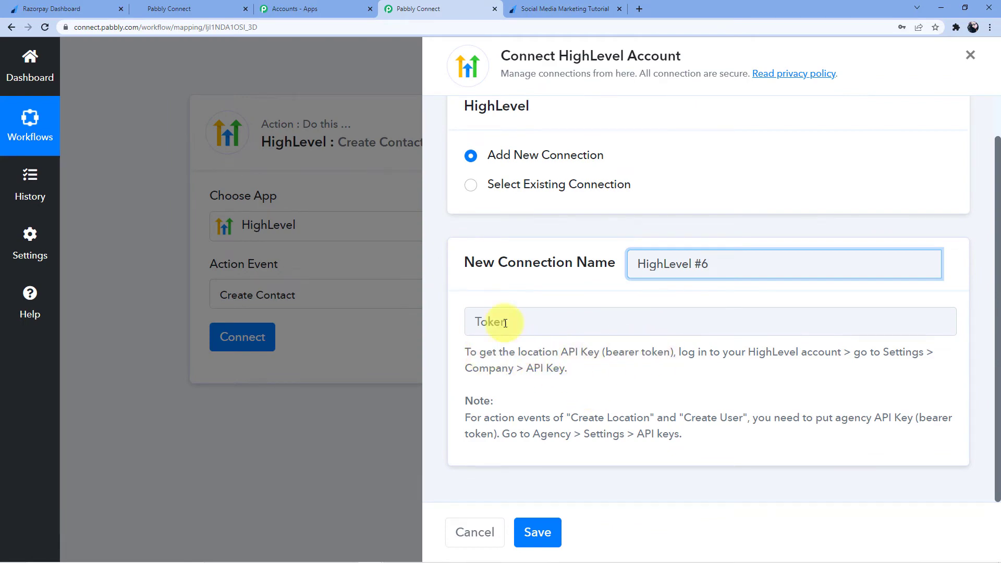
{"action": "left_click", "coordinate": [203, 9]}
{"action": "scroll", "coordinate": [296, 230], "scroll_direction": "down", "scroll_amount": 4}
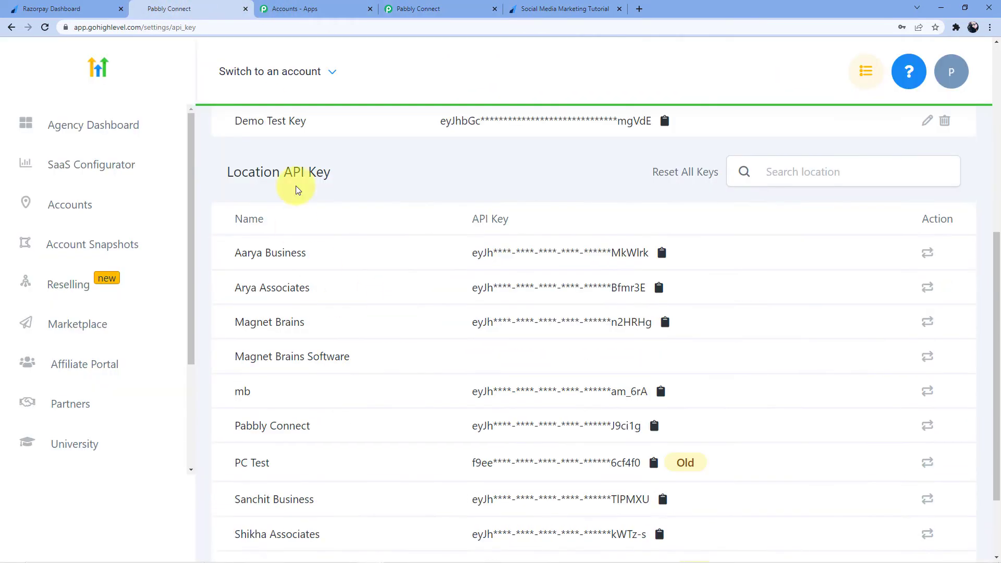
{"action": "scroll", "coordinate": [323, 370], "scroll_direction": "up", "scroll_amount": 6}
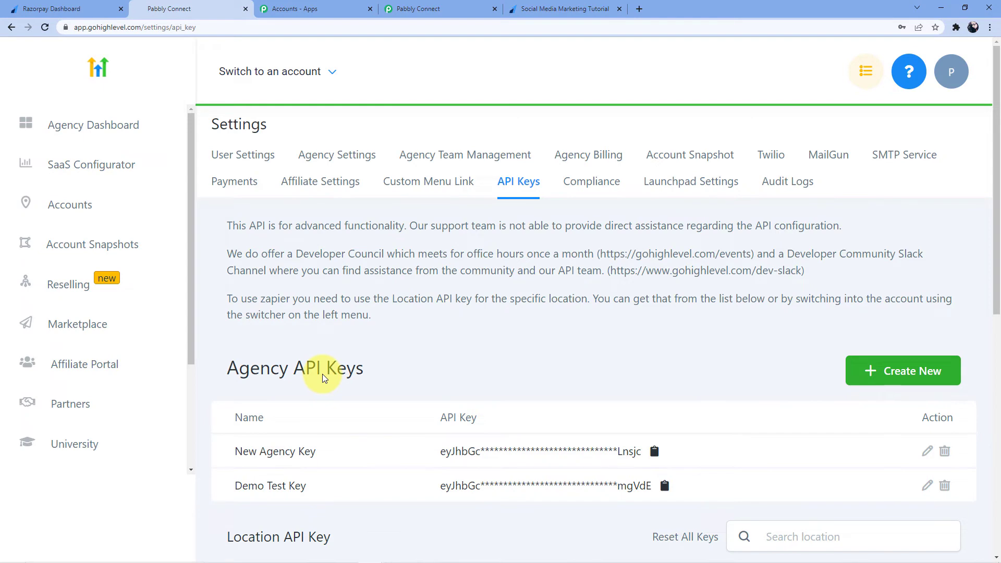
- Copy the Aarya Business location API key and paste it into the HighLevel #6 Token field
{"action": "left_click", "coordinate": [333, 73]}
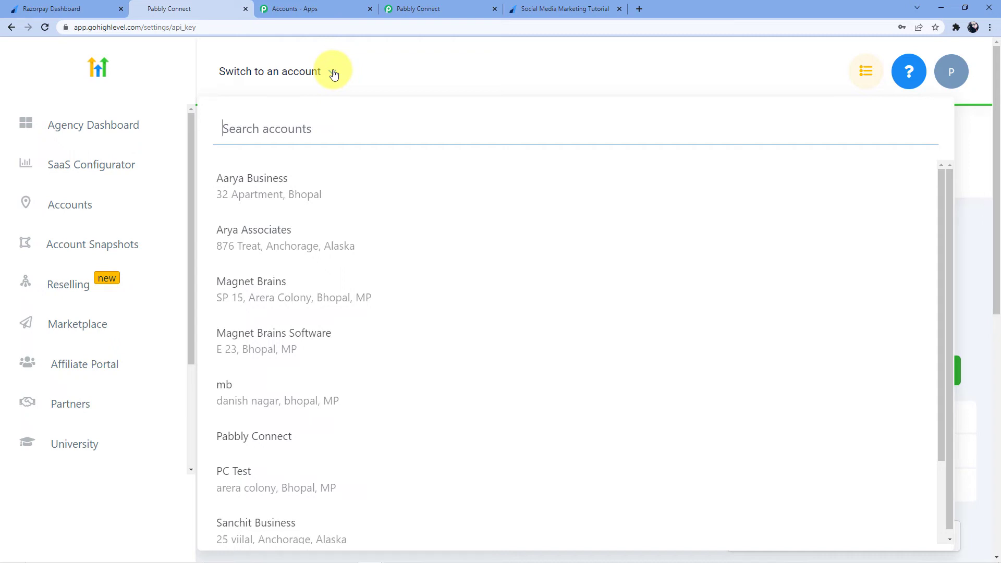
{"action": "left_click", "coordinate": [333, 74]}
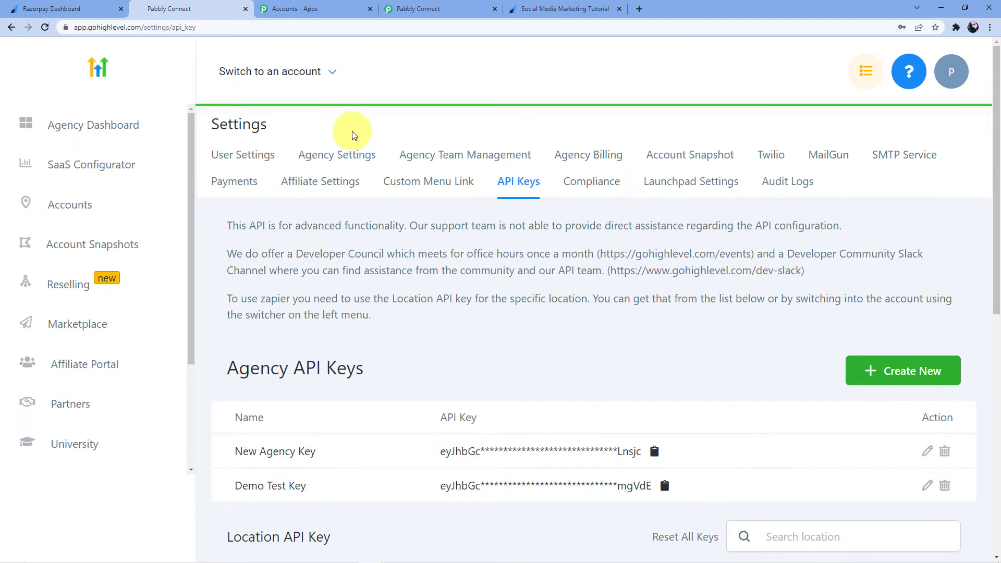
{"action": "scroll", "coordinate": [334, 133], "scroll_direction": "down", "scroll_amount": 5}
{"action": "scroll", "coordinate": [374, 174], "scroll_direction": "down", "scroll_amount": 2}
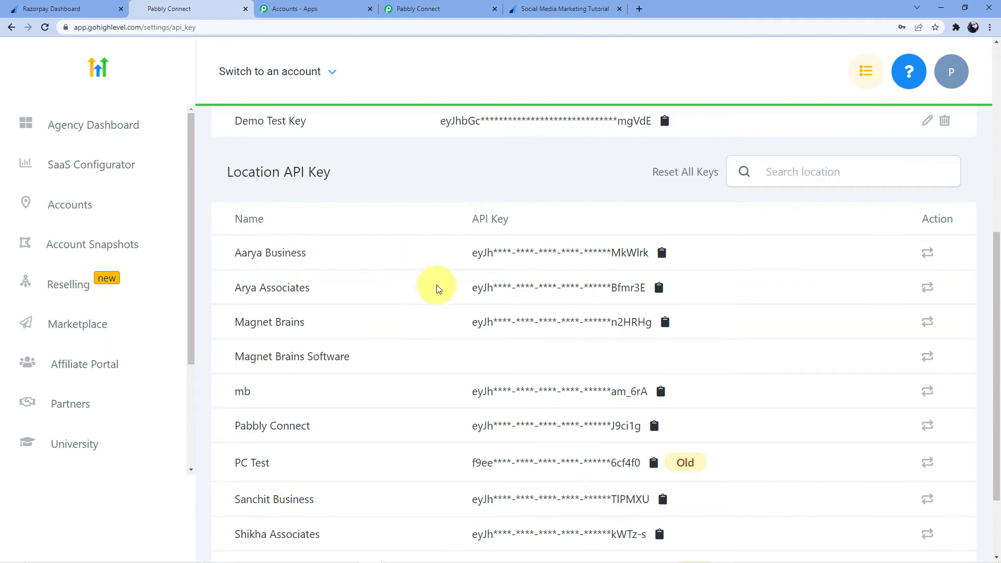
{"action": "left_click", "coordinate": [662, 252]}
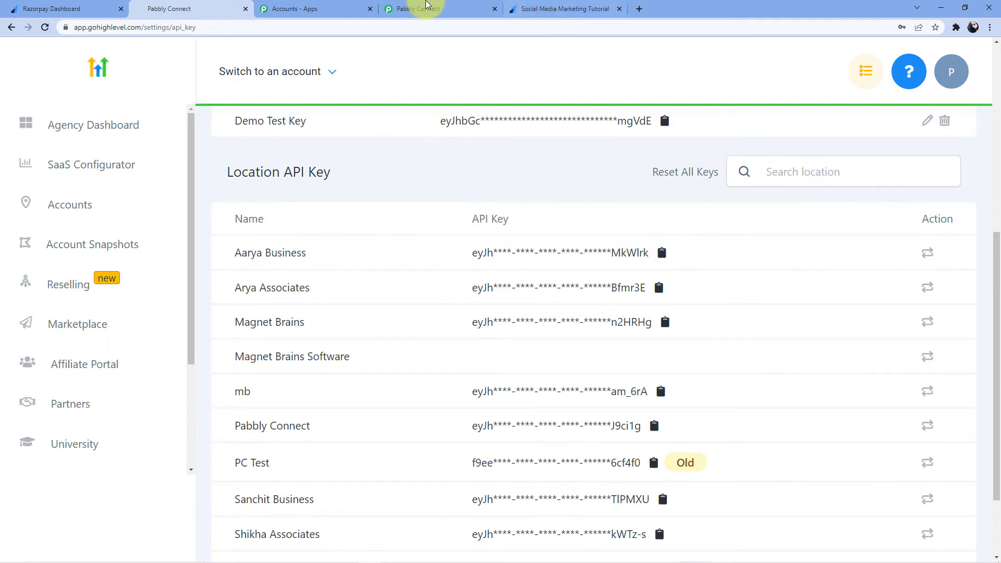
{"action": "left_click", "coordinate": [486, 7]}
{"action": "left_click", "coordinate": [549, 316]}
{"action": "key", "text": "ctrl+v"}
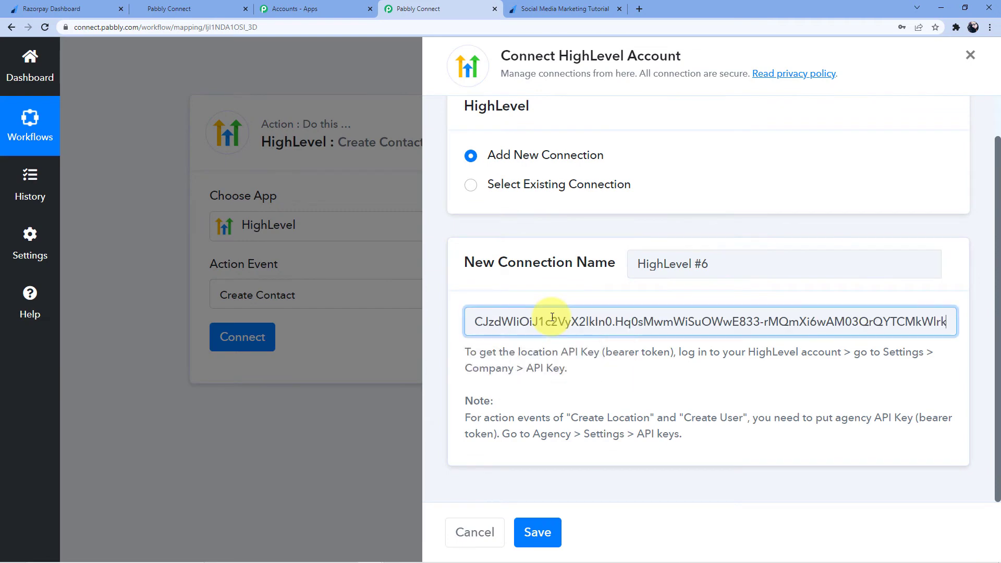
- Save the new HighLevel #6 connection
{"action": "left_click", "coordinate": [537, 532]}
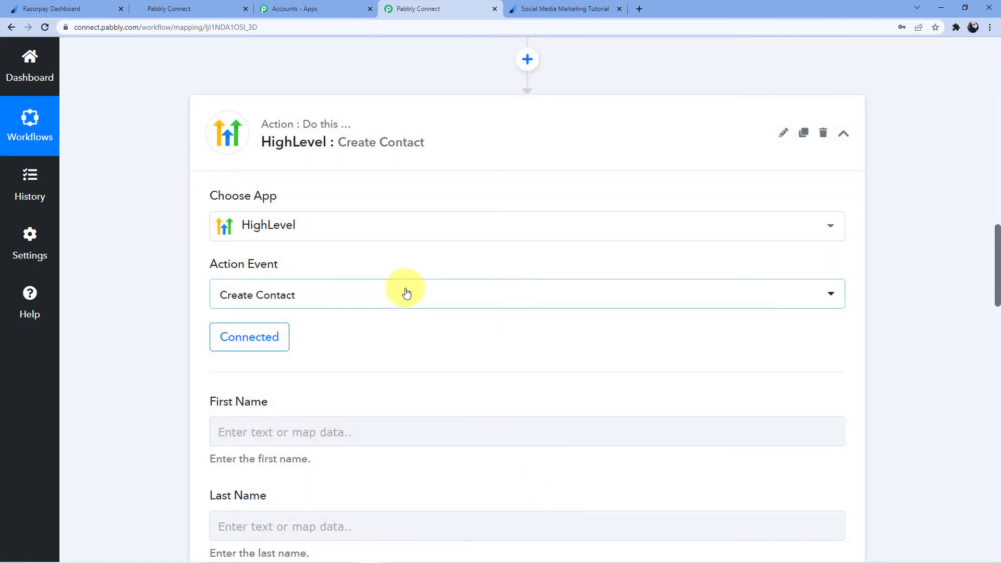
{"action": "scroll", "coordinate": [416, 268], "scroll_direction": "down", "scroll_amount": 4}
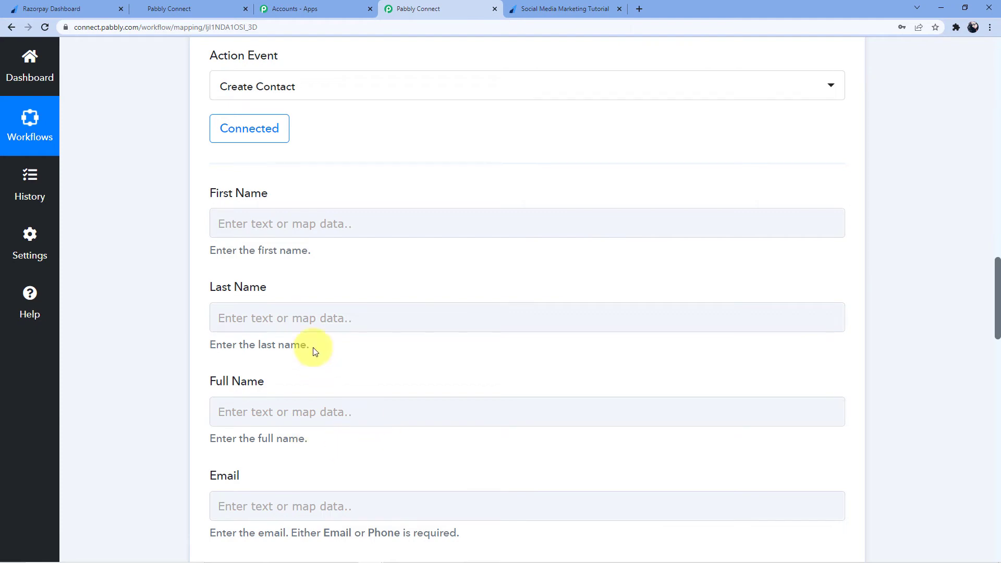
{"action": "scroll", "coordinate": [286, 324], "scroll_direction": "up", "scroll_amount": 14}
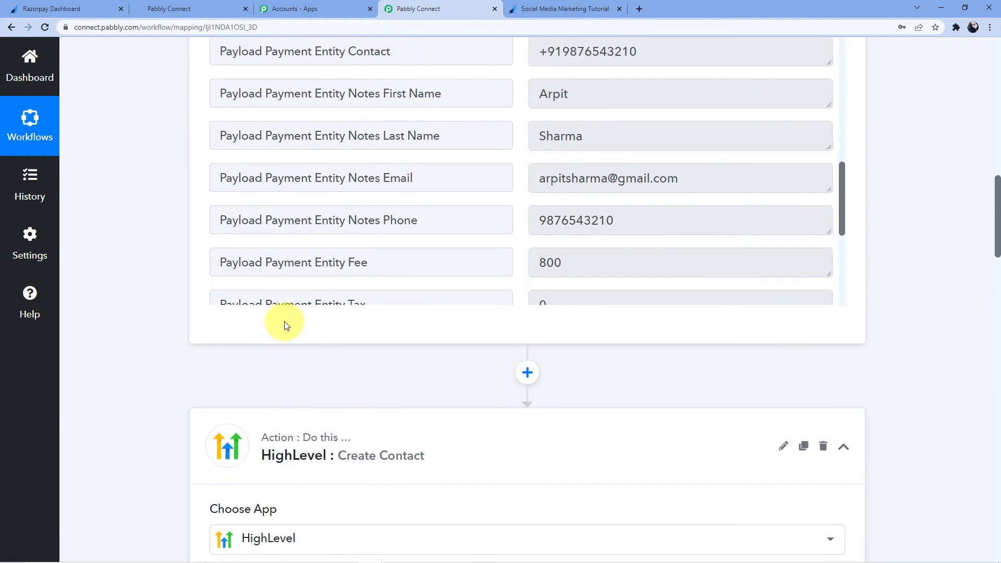
{"action": "scroll", "coordinate": [284, 321], "scroll_direction": "up", "scroll_amount": 3}
{"action": "scroll", "coordinate": [394, 358], "scroll_direction": "down", "scroll_amount": 7}
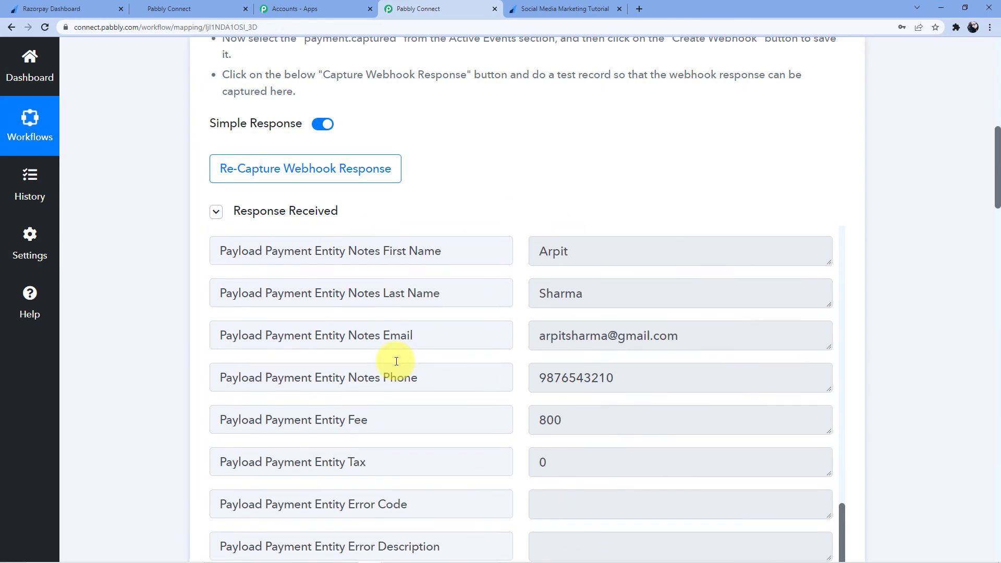
{"action": "scroll", "coordinate": [152, 353], "scroll_direction": "down", "scroll_amount": 15}
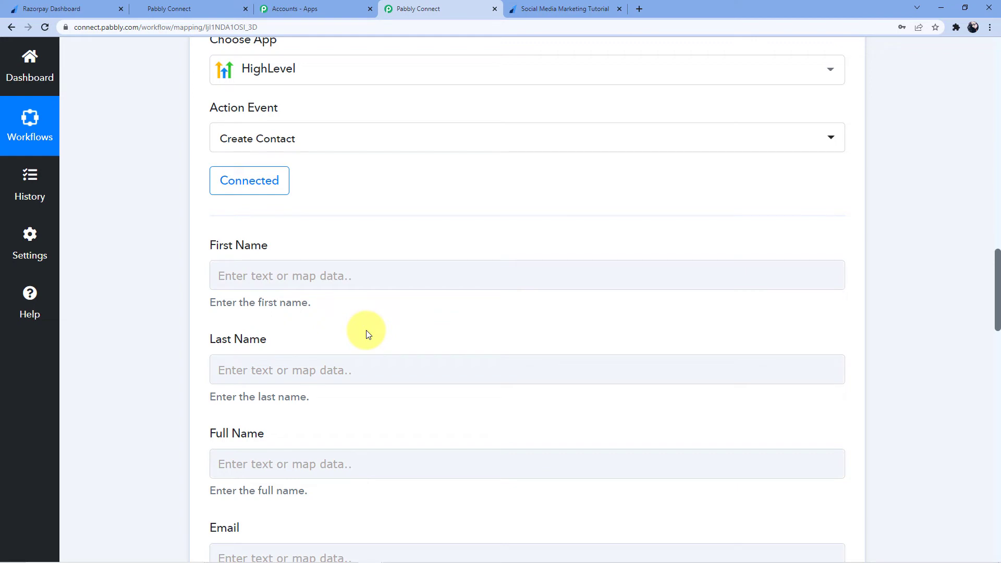
- Map Razorpay's Notes First Name into the First Name field
{"action": "left_click", "coordinate": [300, 274]}
{"action": "left_click", "coordinate": [327, 336]}
{"action": "scroll", "coordinate": [351, 312], "scroll_direction": "down", "scroll_amount": 10}
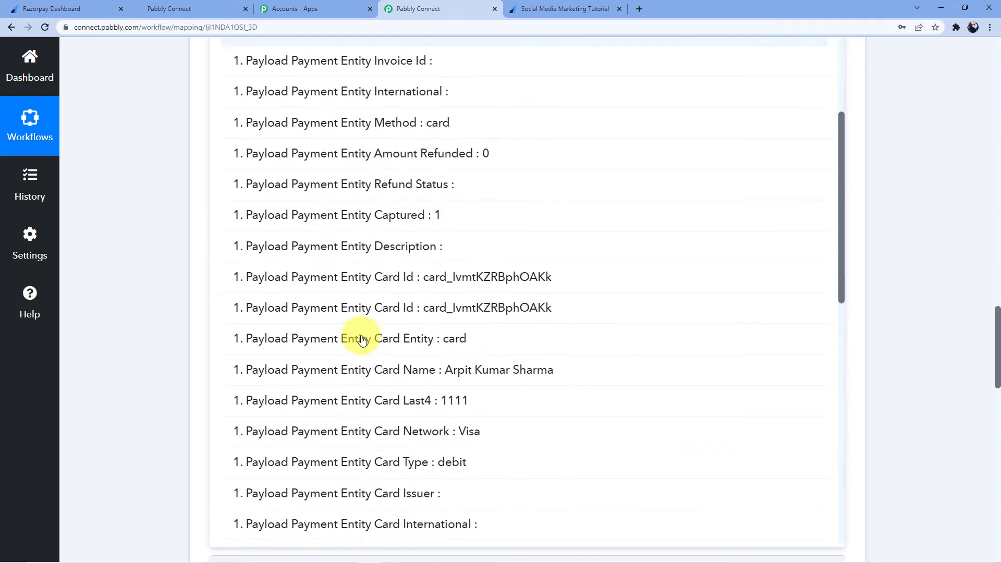
{"action": "scroll", "coordinate": [380, 323], "scroll_direction": "down", "scroll_amount": 9}
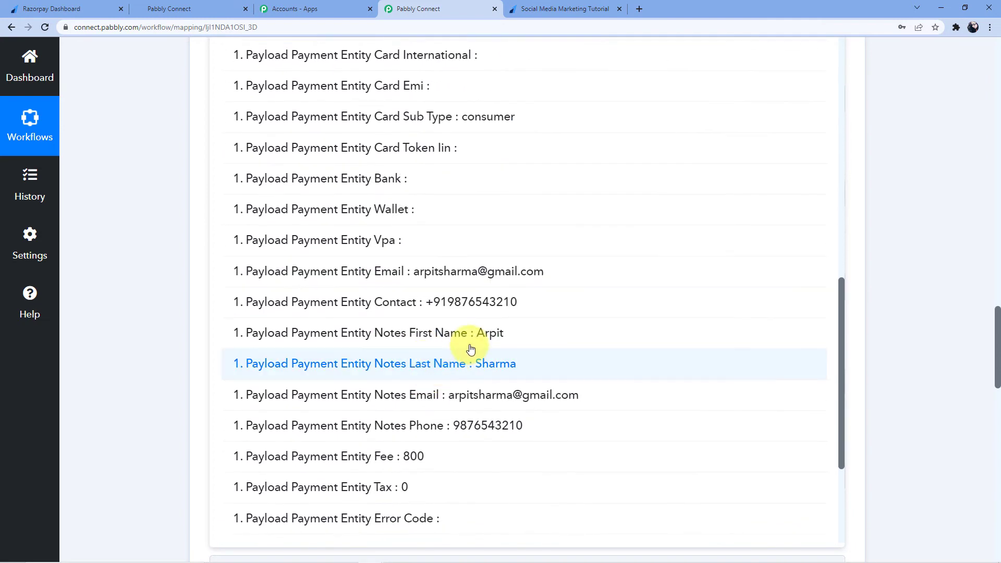
{"action": "left_click", "coordinate": [469, 334]}
- Map Razorpay's Notes Last Name into the Last Name field
{"action": "left_click", "coordinate": [168, 223]}
{"action": "left_click", "coordinate": [268, 274]}
{"action": "scroll", "coordinate": [351, 297], "scroll_direction": "down", "scroll_amount": 4}
{"action": "left_click", "coordinate": [351, 182]}
{"action": "scroll", "coordinate": [396, 334], "scroll_direction": "down", "scroll_amount": 5}
{"action": "scroll", "coordinate": [399, 360], "scroll_direction": "down", "scroll_amount": 14}
{"action": "scroll", "coordinate": [411, 363], "scroll_direction": "down", "scroll_amount": 5}
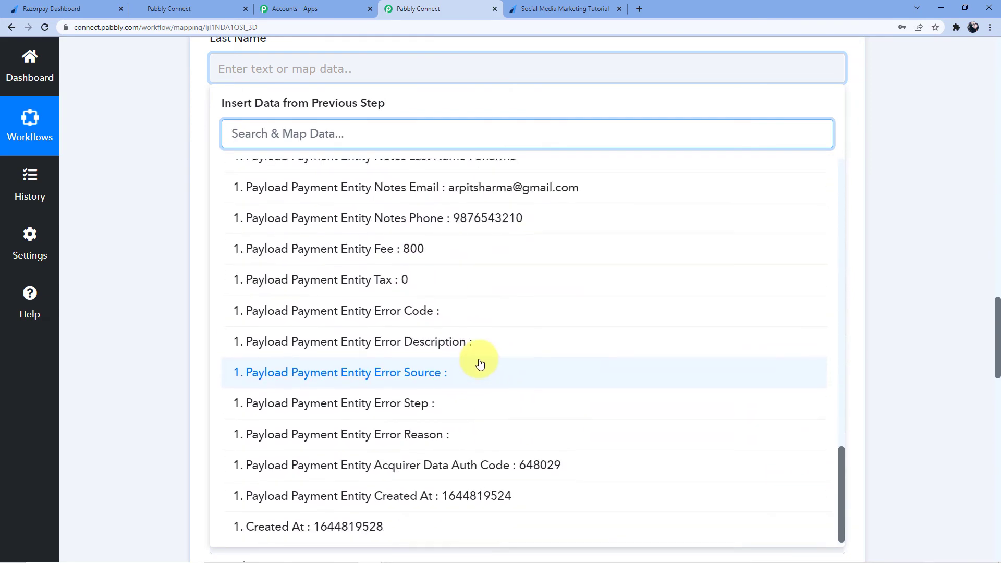
{"action": "scroll", "coordinate": [480, 363], "scroll_direction": "up", "scroll_amount": 5}
{"action": "left_click", "coordinate": [476, 365]}
{"action": "left_click", "coordinate": [174, 239]}
- Open the Razorpay: Payment Captured data list for the Full Name field
{"action": "left_click", "coordinate": [280, 171]}
{"action": "left_click", "coordinate": [351, 278]}
{"action": "scroll", "coordinate": [375, 292], "scroll_direction": "down", "scroll_amount": 8}
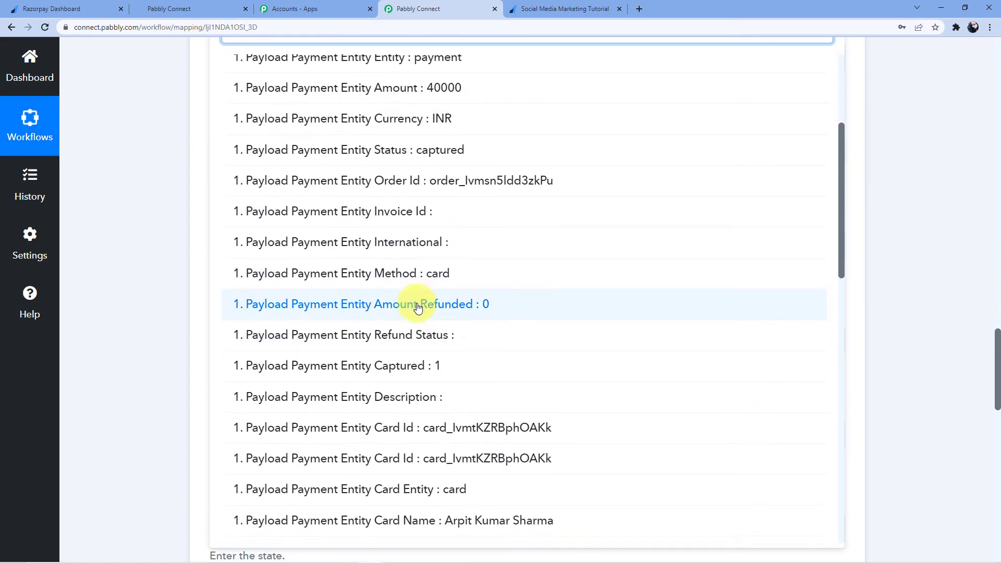
{"action": "scroll", "coordinate": [417, 308], "scroll_direction": "down", "scroll_amount": 4}
- Map Card Name into Full Name and Payload Payment Entity Email into Email
{"action": "left_click", "coordinate": [482, 319]}
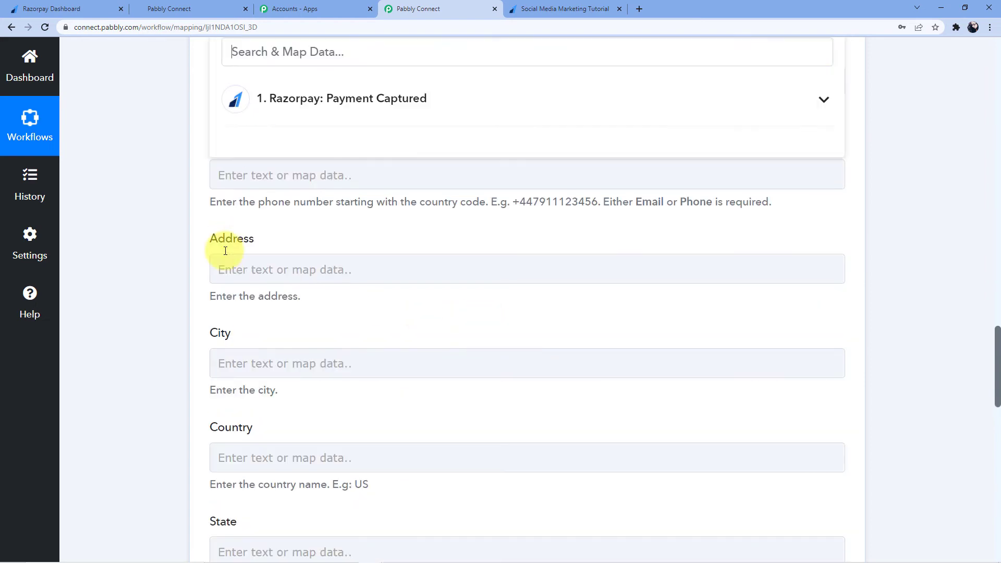
{"action": "scroll", "coordinate": [219, 232], "scroll_direction": "up", "scroll_amount": 2}
{"action": "left_click", "coordinate": [256, 185]}
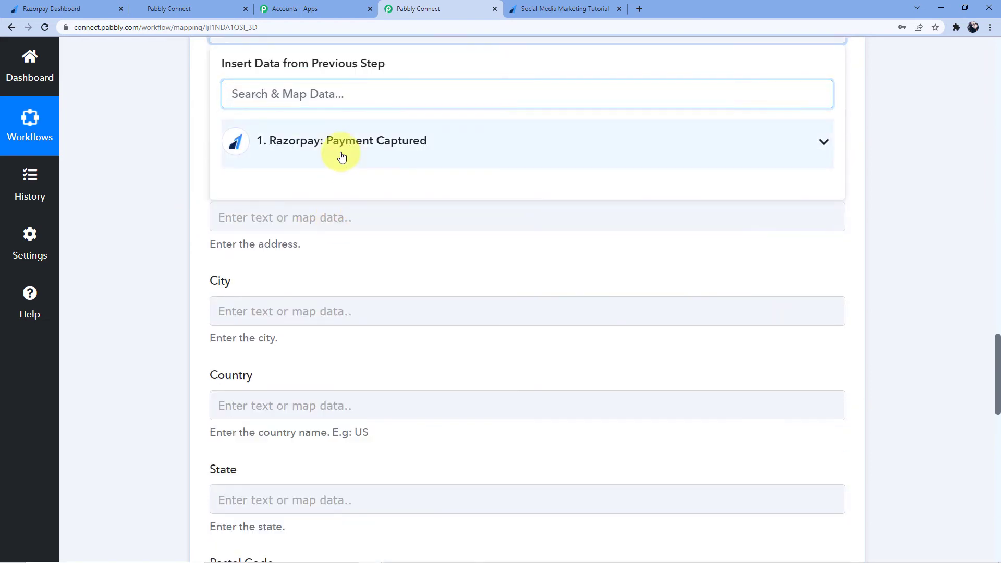
{"action": "left_click", "coordinate": [340, 148]}
{"action": "scroll", "coordinate": [369, 325], "scroll_direction": "down", "scroll_amount": 2}
{"action": "scroll", "coordinate": [368, 325], "scroll_direction": "down", "scroll_amount": 13}
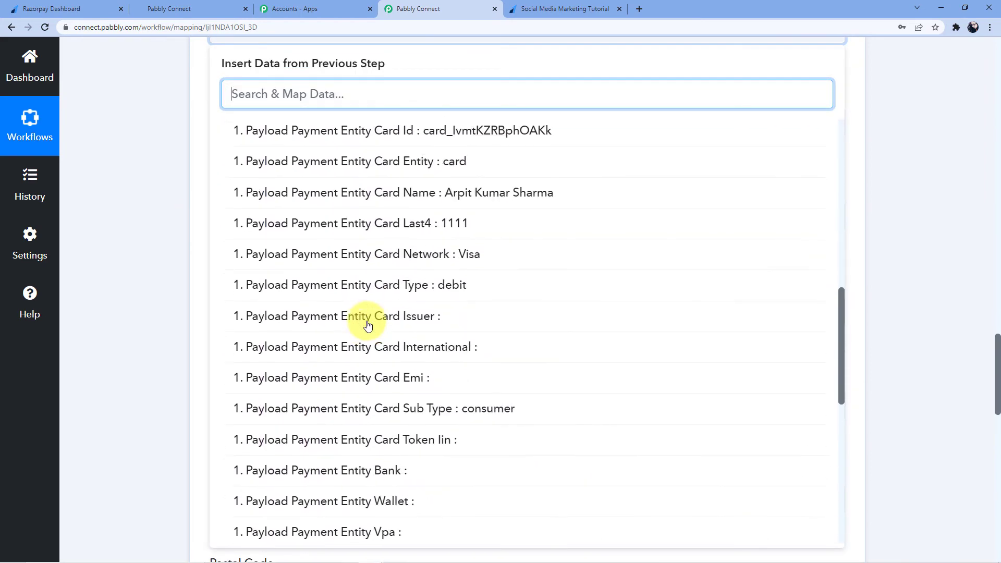
{"action": "left_click", "coordinate": [441, 234]}
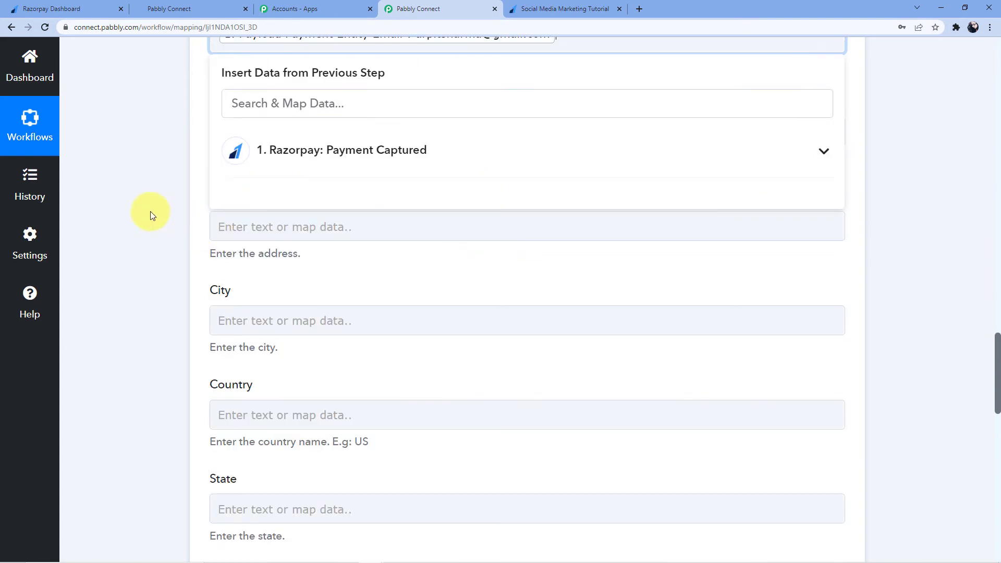
- Map Razorpay's Notes Phone into the Phone Number field
{"action": "left_click", "coordinate": [261, 134]}
{"action": "left_click", "coordinate": [320, 241]}
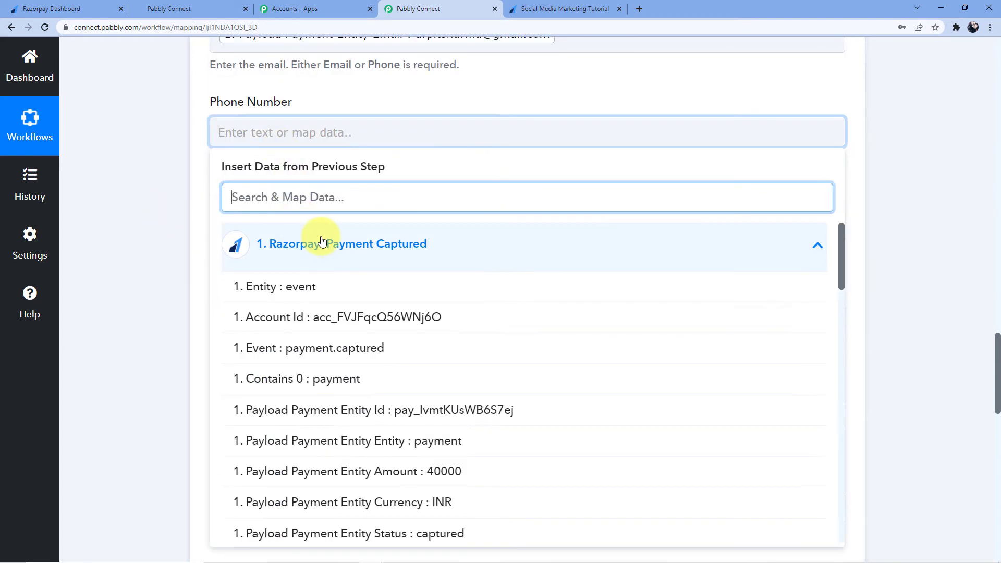
{"action": "scroll", "coordinate": [344, 271], "scroll_direction": "down", "scroll_amount": 7}
{"action": "scroll", "coordinate": [389, 341], "scroll_direction": "down", "scroll_amount": 10}
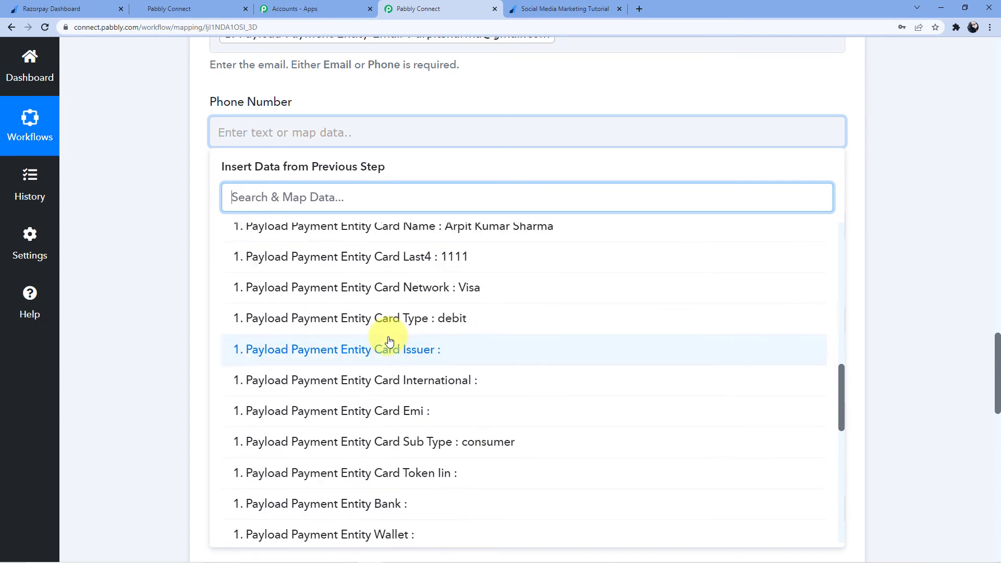
{"action": "left_click", "coordinate": [423, 336]}
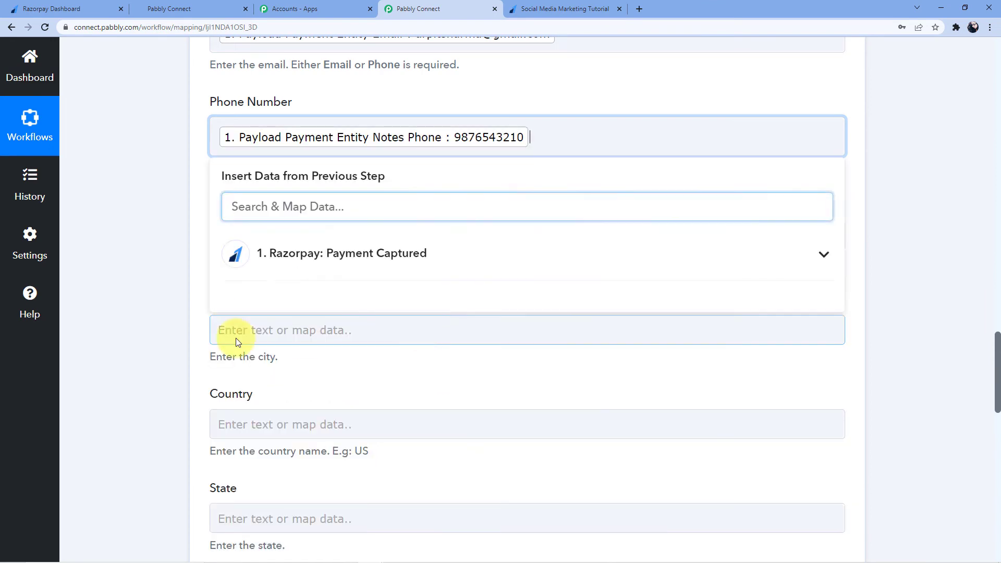
{"action": "scroll", "coordinate": [176, 219], "scroll_direction": "down", "scroll_amount": 2}
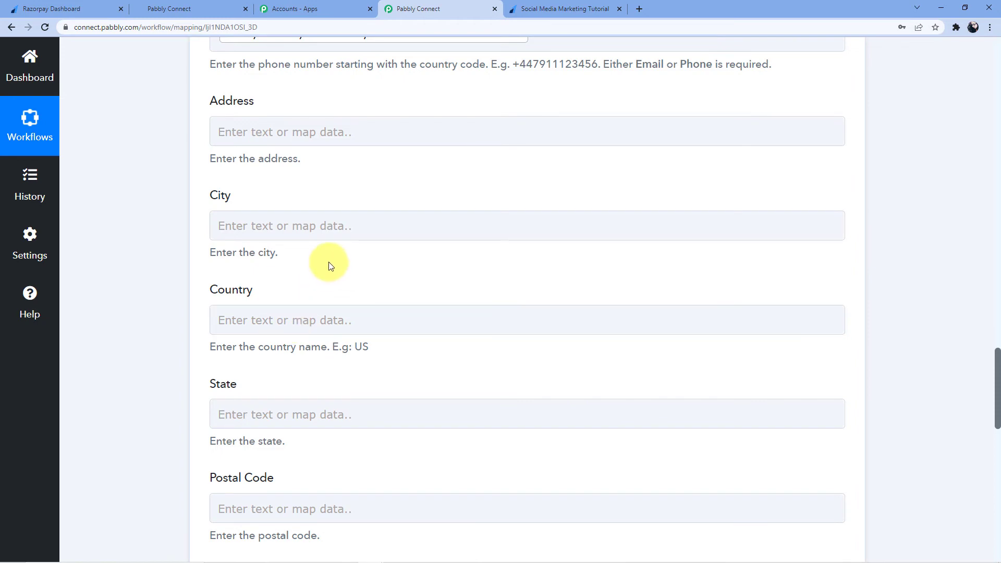
{"action": "scroll", "coordinate": [312, 263], "scroll_direction": "up", "scroll_amount": 9}
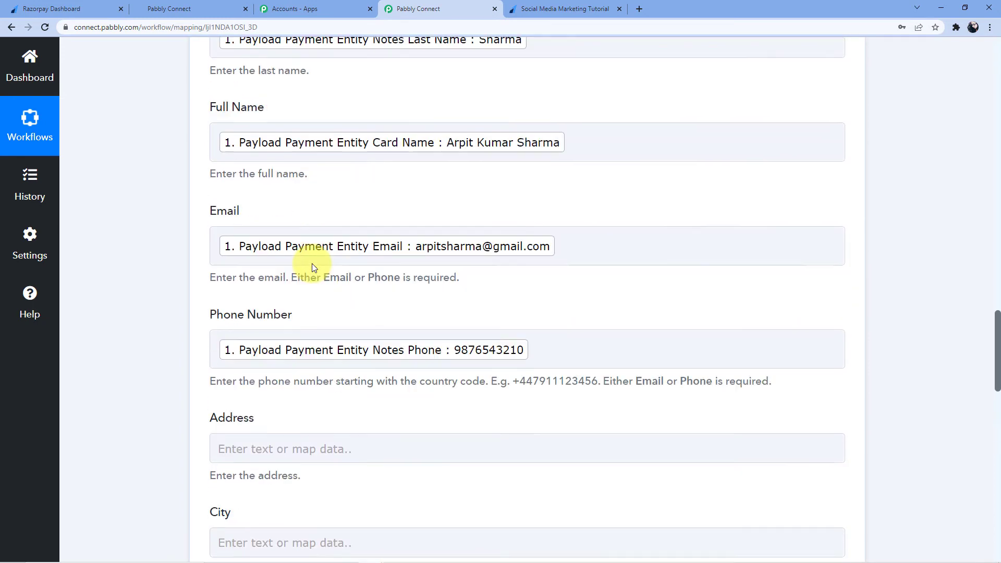
{"action": "scroll", "coordinate": [333, 177], "scroll_direction": "down", "scroll_amount": 10}
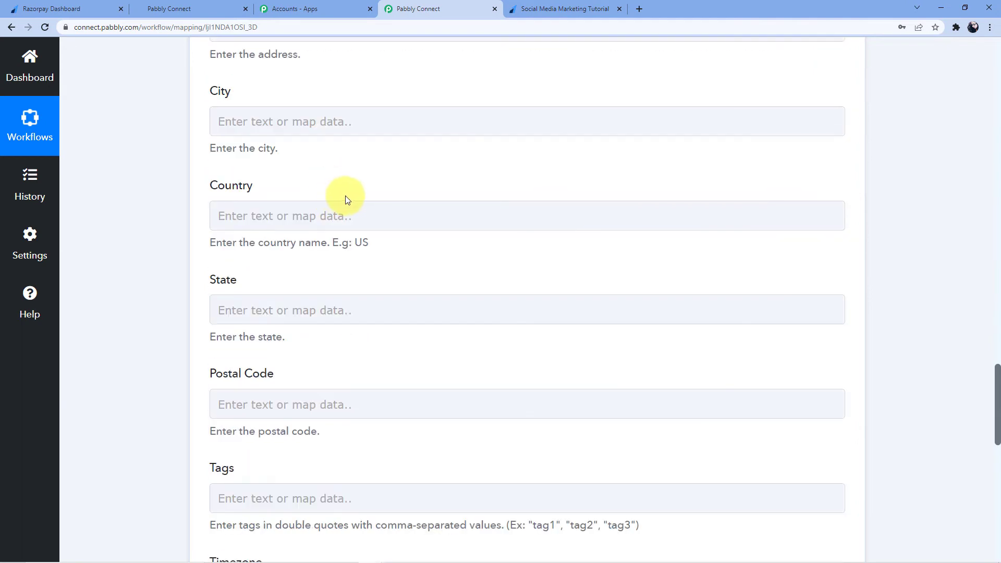
{"action": "scroll", "coordinate": [336, 215], "scroll_direction": "down", "scroll_amount": 6}
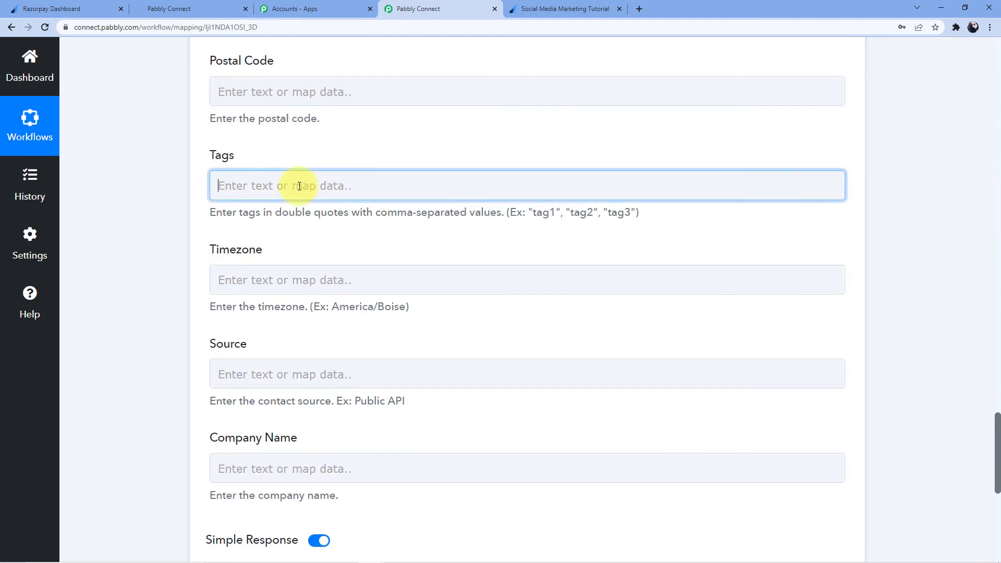
- Tag the contact 'Razorpay Payment' and set its Source to Razorpay
{"action": "left_click", "coordinate": [300, 186]}
{"action": "type", "text": "Razorpay"}
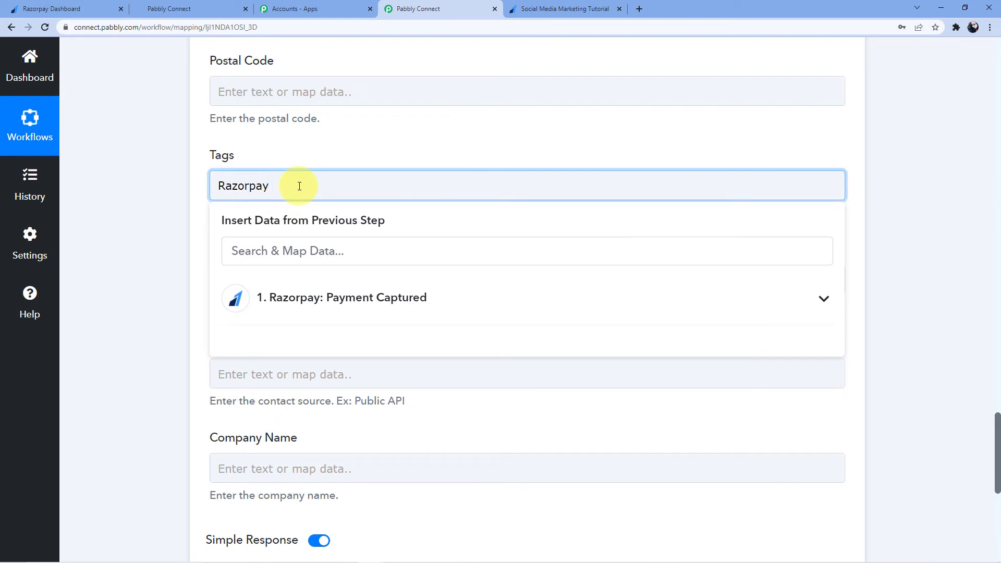
{"action": "type", "text": " Payment"}
{"action": "left_click", "coordinate": [304, 143]}
{"action": "scroll", "coordinate": [281, 240], "scroll_direction": "down", "scroll_amount": 2}
{"action": "left_click", "coordinate": [265, 272]}
{"action": "type", "text": "Razorpay"}
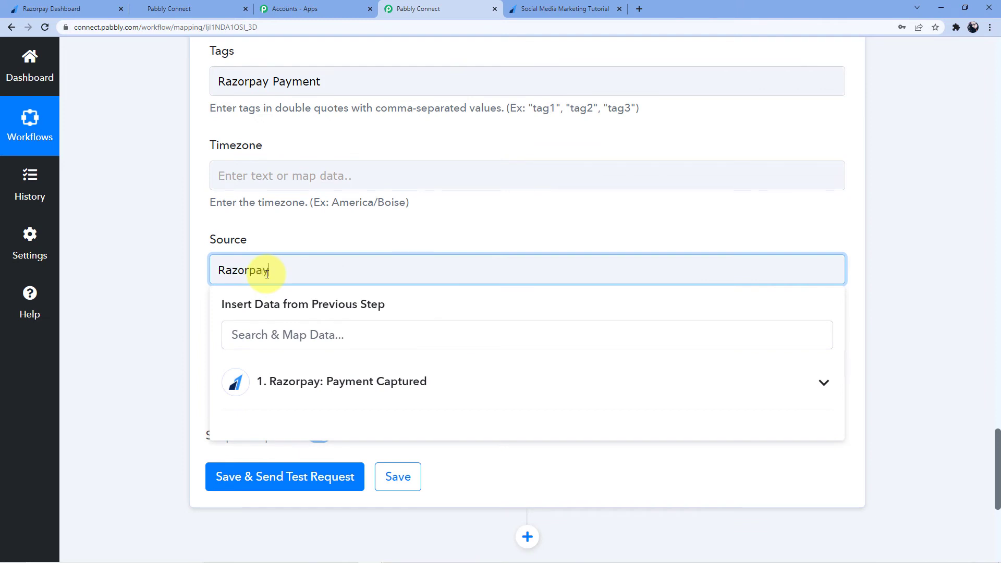
{"action": "left_click", "coordinate": [271, 242]}
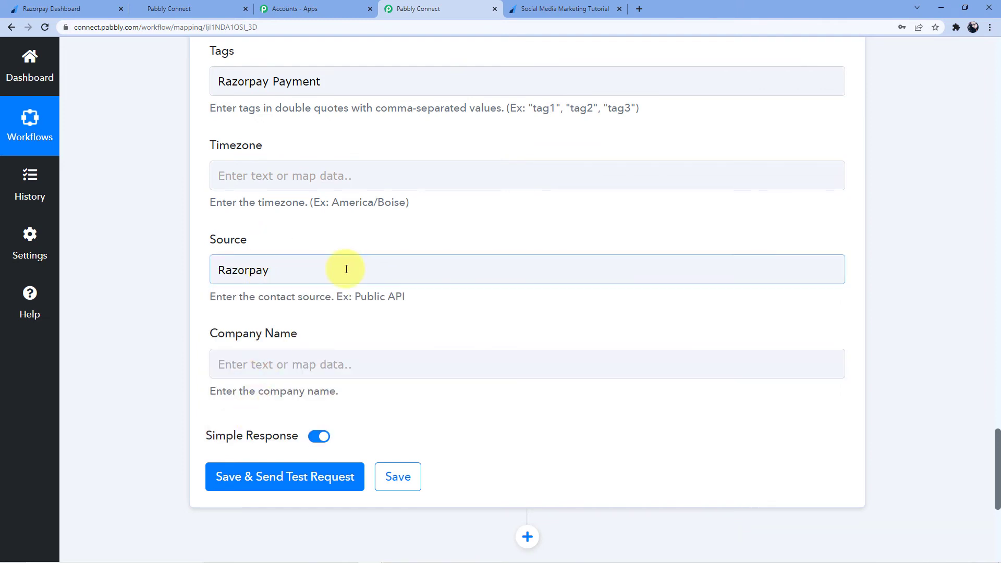
{"action": "scroll", "coordinate": [342, 268], "scroll_direction": "down", "scroll_amount": 1}
- Save and send a test request to HighLevel, then review the mapped fields
{"action": "left_click", "coordinate": [229, 427]}
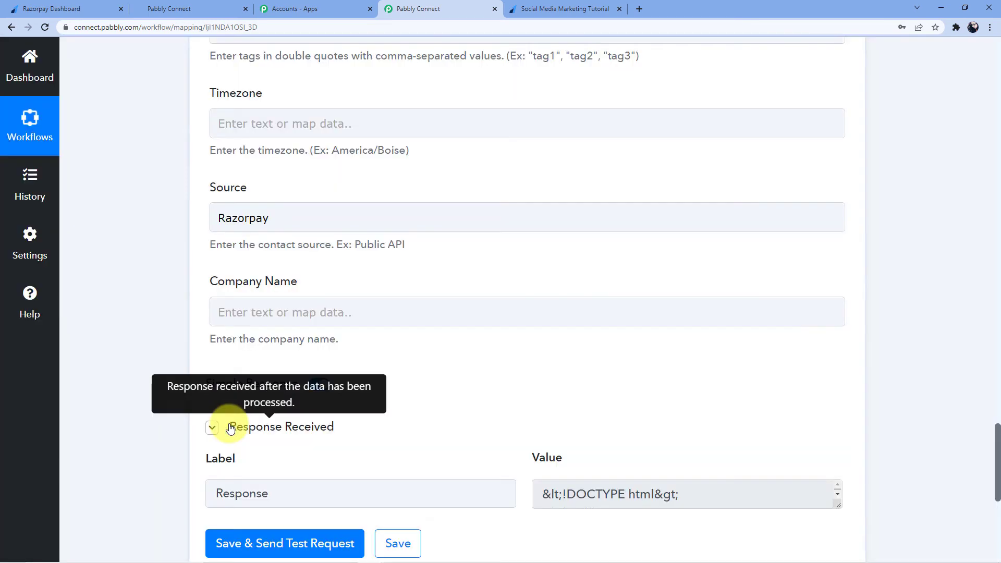
{"action": "scroll", "coordinate": [480, 390], "scroll_direction": "down", "scroll_amount": 3}
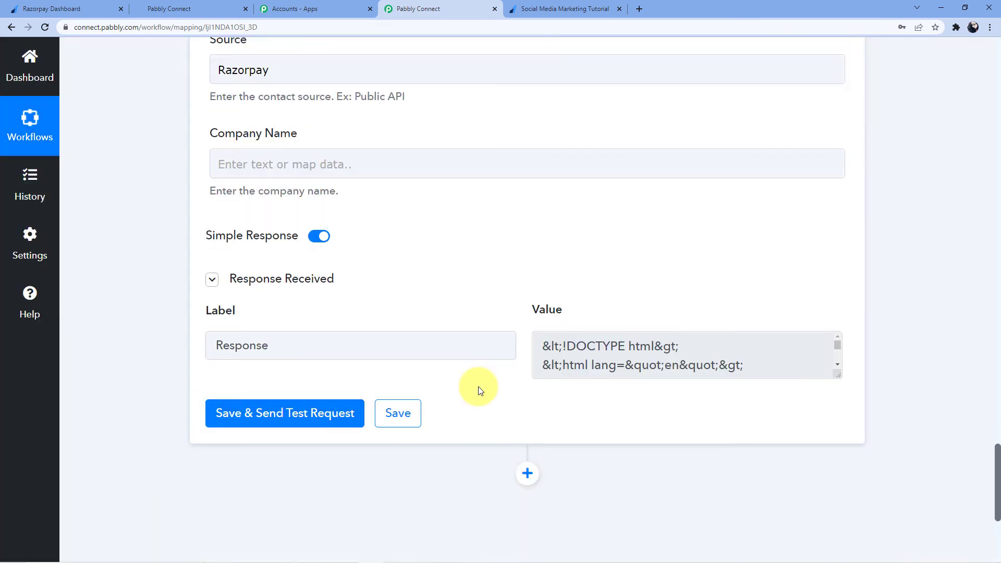
{"action": "scroll", "coordinate": [477, 389], "scroll_direction": "up", "scroll_amount": 2}
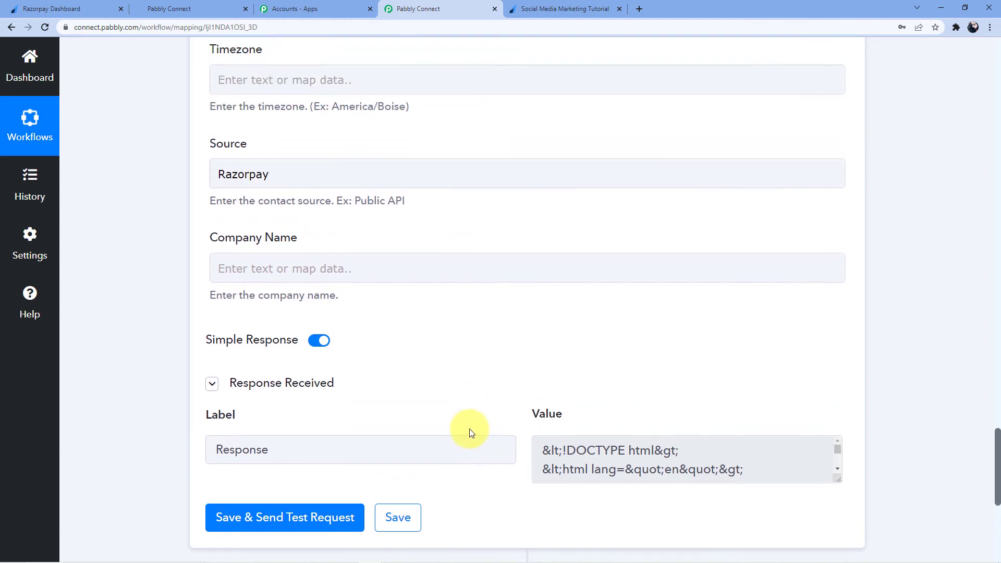
{"action": "scroll", "coordinate": [467, 418], "scroll_direction": "up", "scroll_amount": 10}
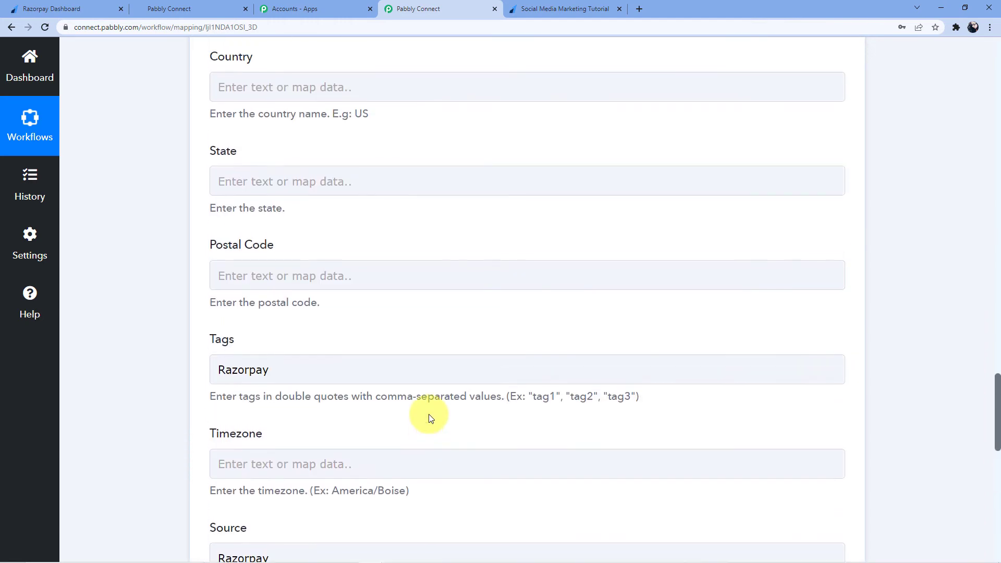
{"action": "scroll", "coordinate": [430, 417], "scroll_direction": "up", "scroll_amount": 13}
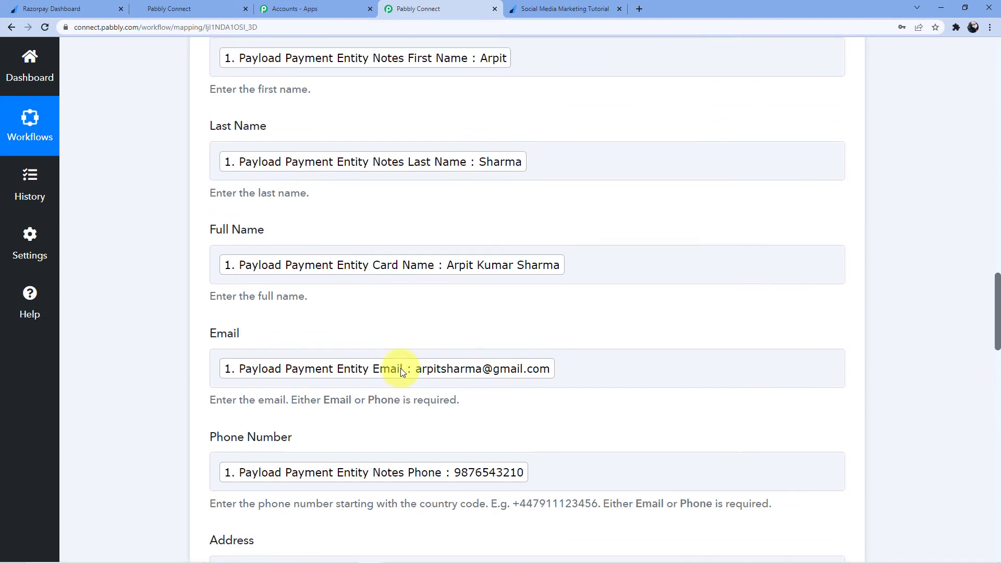
{"action": "scroll", "coordinate": [330, 277], "scroll_direction": "down", "scroll_amount": 4}
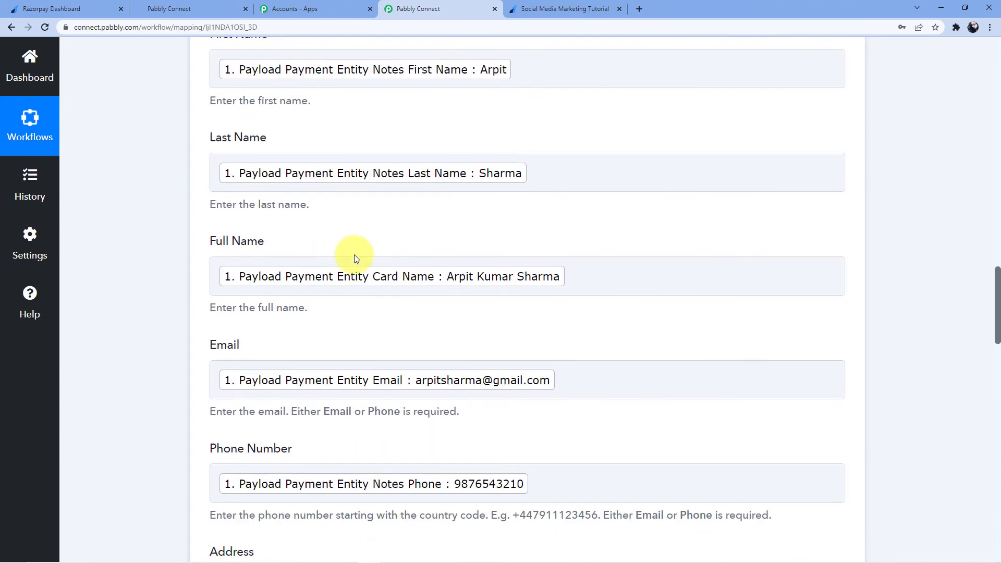
{"action": "scroll", "coordinate": [355, 259], "scroll_direction": "down", "scroll_amount": 9}
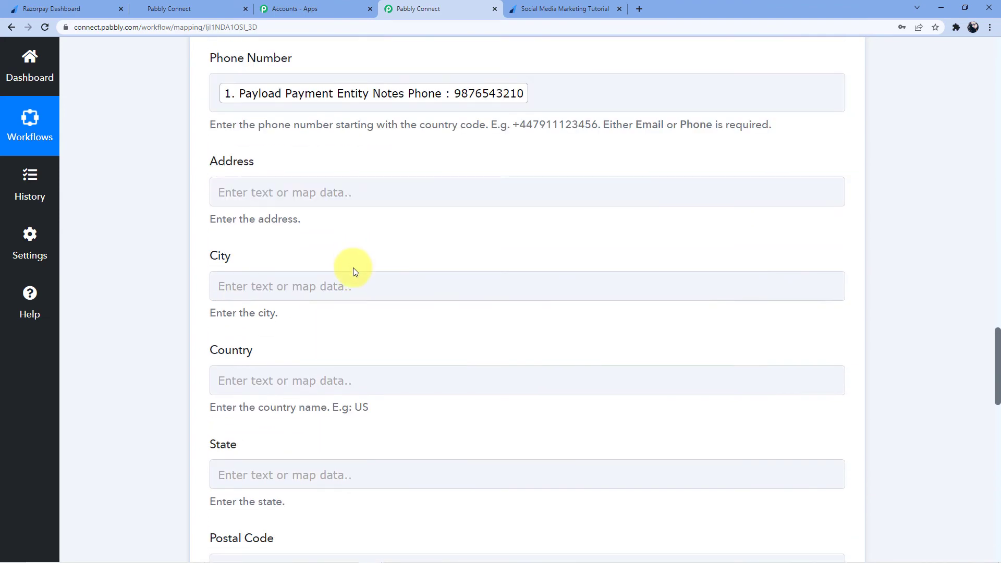
- Wrap Razorpay in double quotes in the Tags field and resend the test request
{"action": "scroll", "coordinate": [360, 234], "scroll_direction": "down", "scroll_amount": 4}
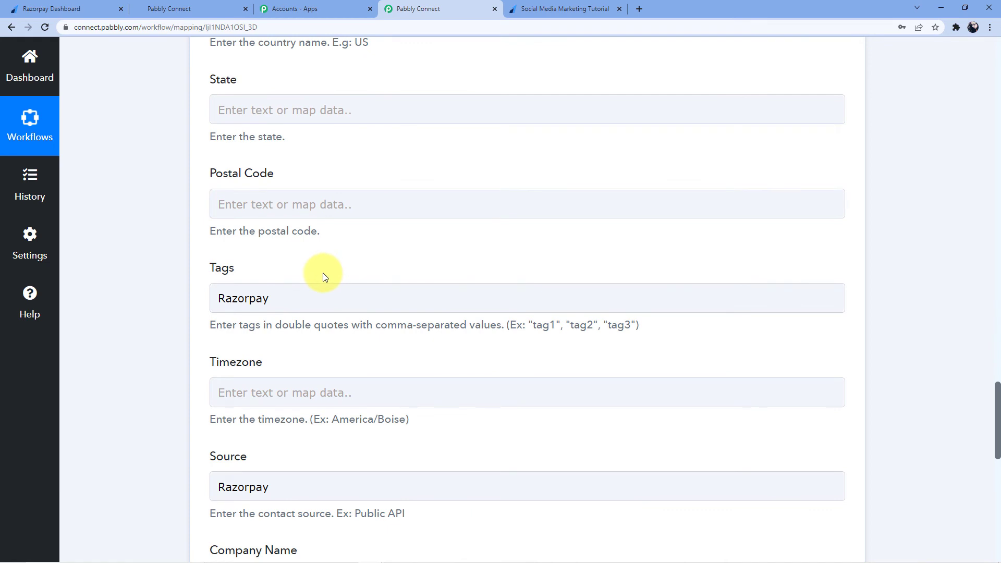
{"action": "scroll", "coordinate": [315, 255], "scroll_direction": "down", "scroll_amount": 1}
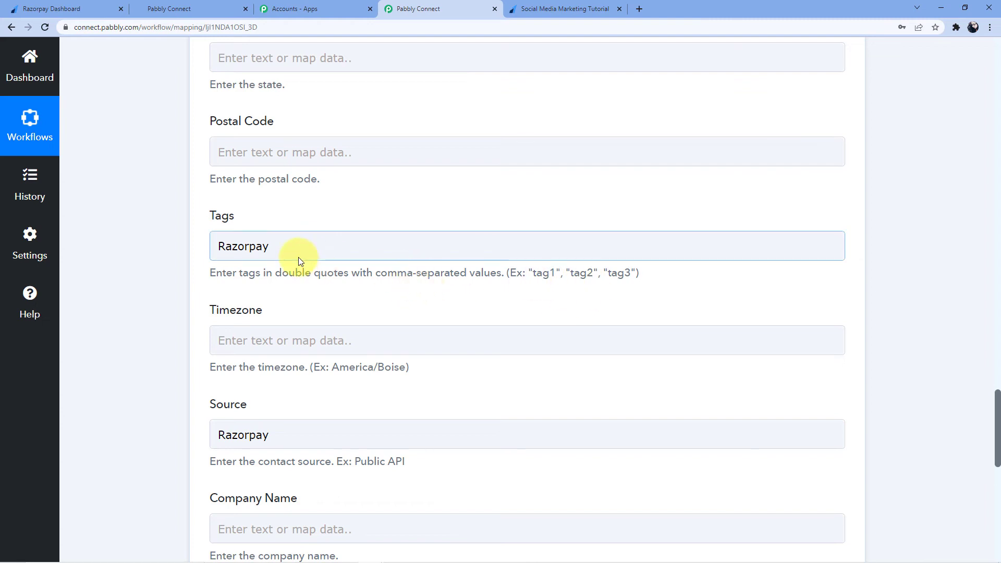
{"action": "left_click_drag", "start_coordinate": [282, 273], "coordinate": [349, 286]}
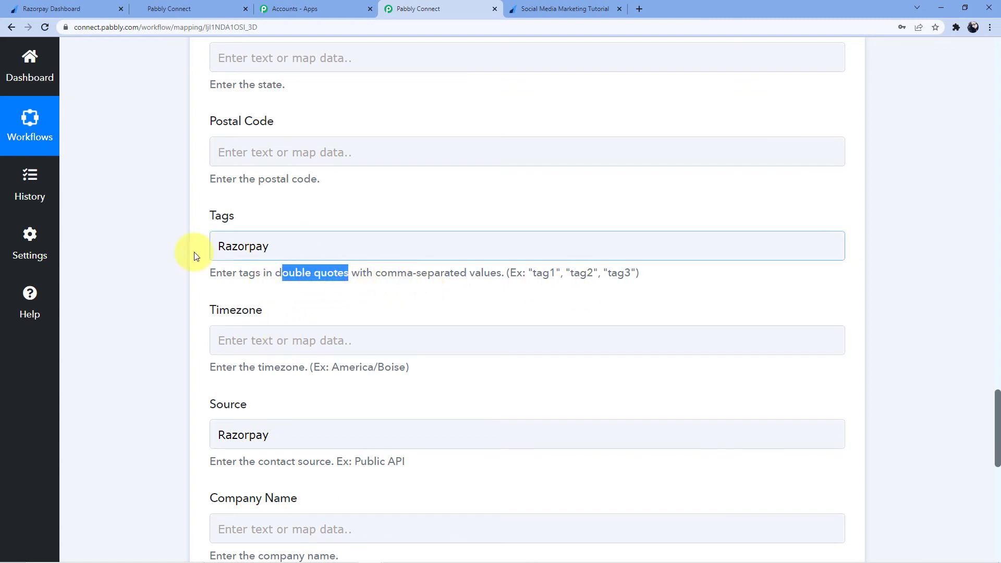
{"action": "left_click", "coordinate": [219, 245]}
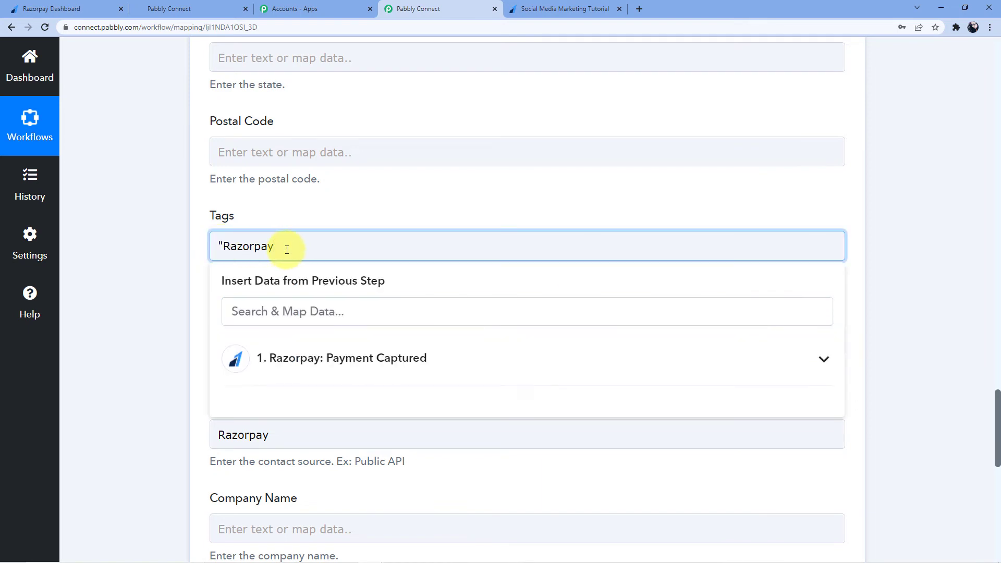
{"action": "left_click", "coordinate": [349, 210]}
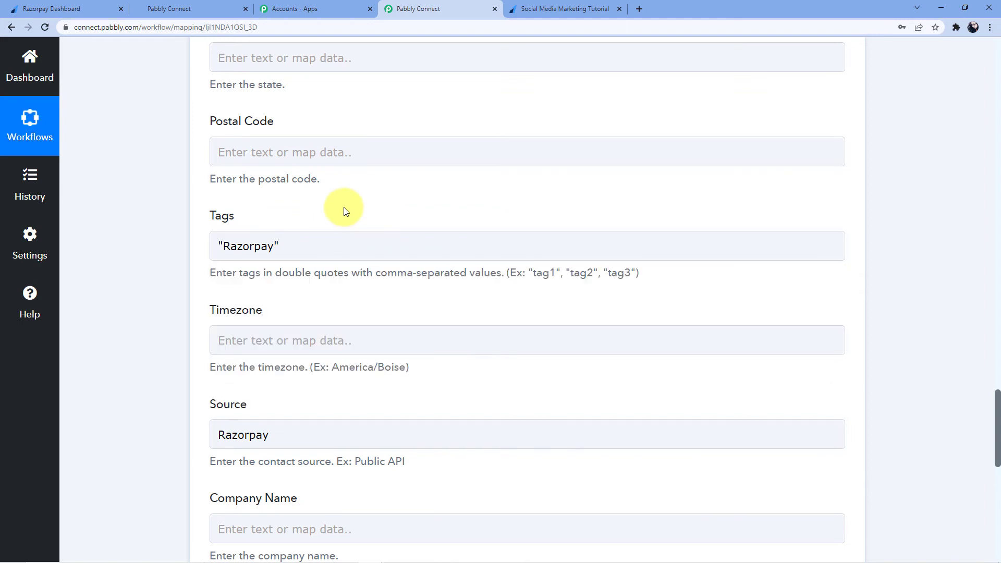
{"action": "scroll", "coordinate": [339, 224], "scroll_direction": "down", "scroll_amount": 9}
{"action": "left_click", "coordinate": [272, 309]}
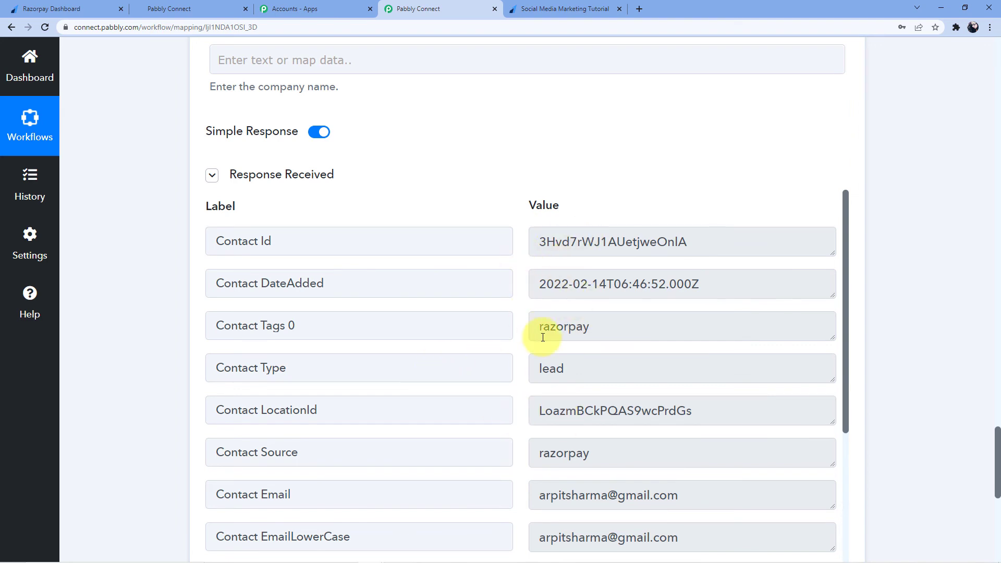
- Review the HighLevel response's new contact: lead type, source razorpay, e-mail, names and country IND
{"action": "scroll", "coordinate": [543, 337], "scroll_direction": "down", "scroll_amount": 3}
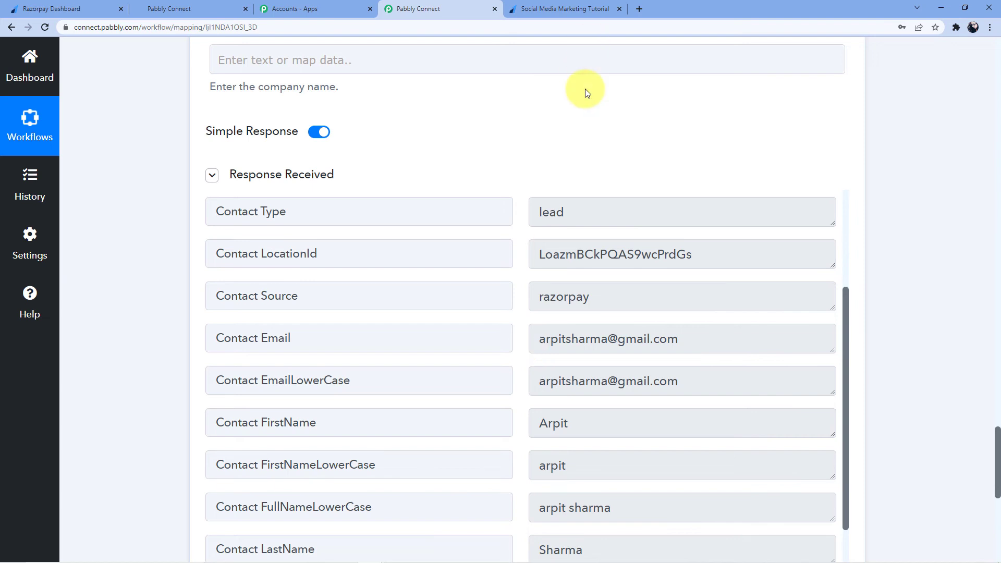
{"action": "scroll", "coordinate": [593, 259], "scroll_direction": "down", "scroll_amount": 1}
{"action": "scroll", "coordinate": [593, 259], "scroll_direction": "down", "scroll_amount": 1}
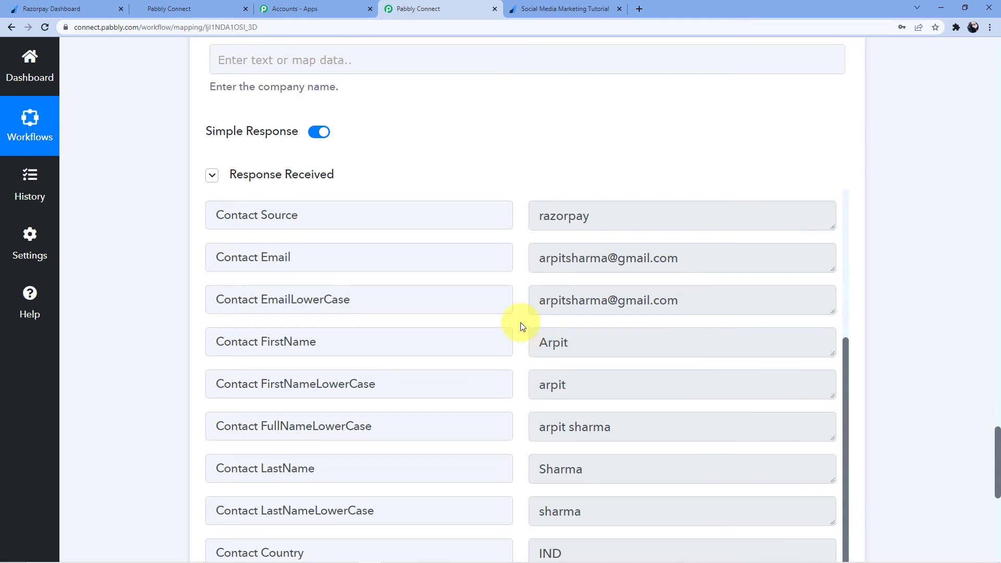
- Switch to the HighLevel tab and enter the Aarya Business sub-account
{"action": "left_click", "coordinate": [177, 8]}
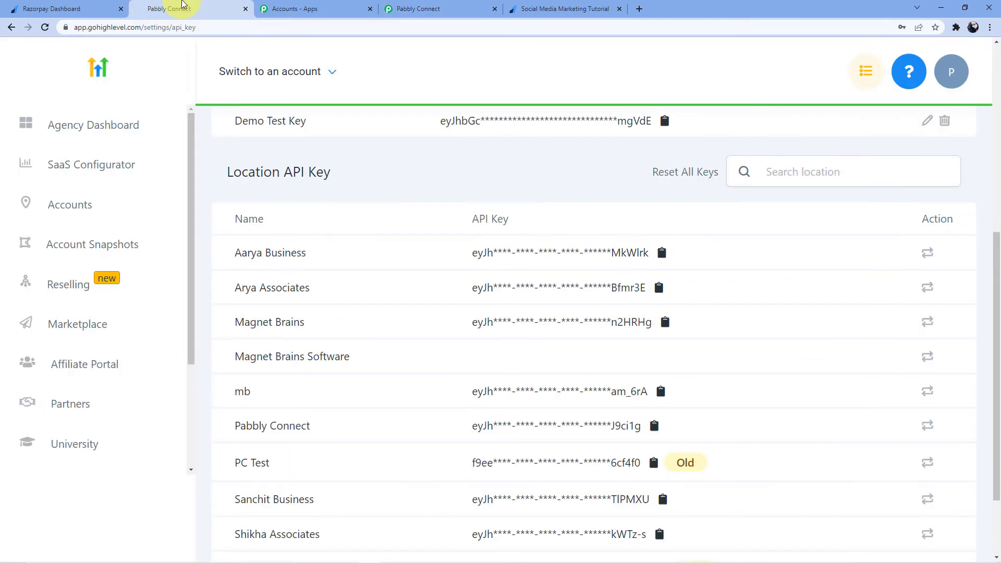
{"action": "scroll", "coordinate": [345, 151], "scroll_direction": "up", "scroll_amount": 3}
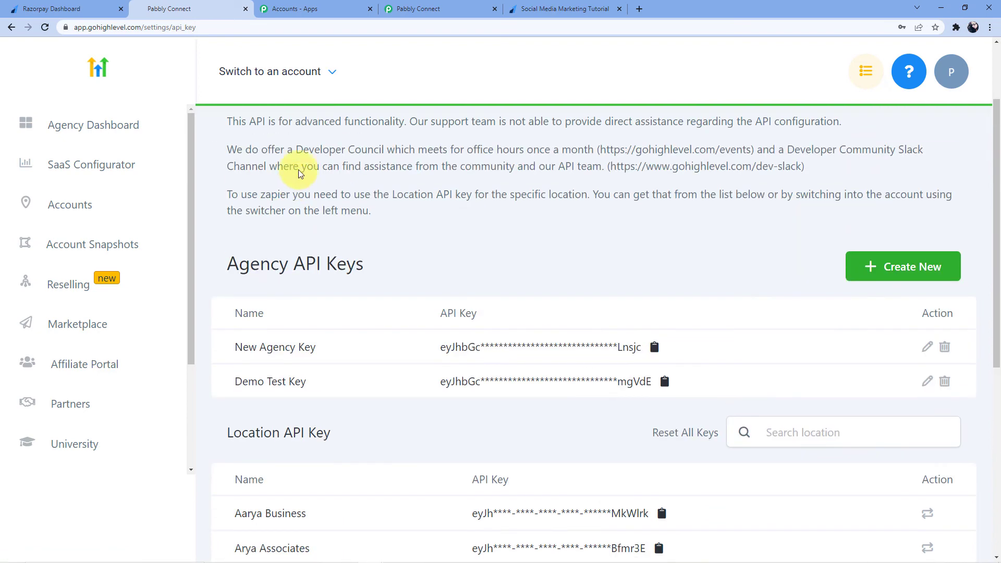
{"action": "left_click", "coordinate": [331, 71]}
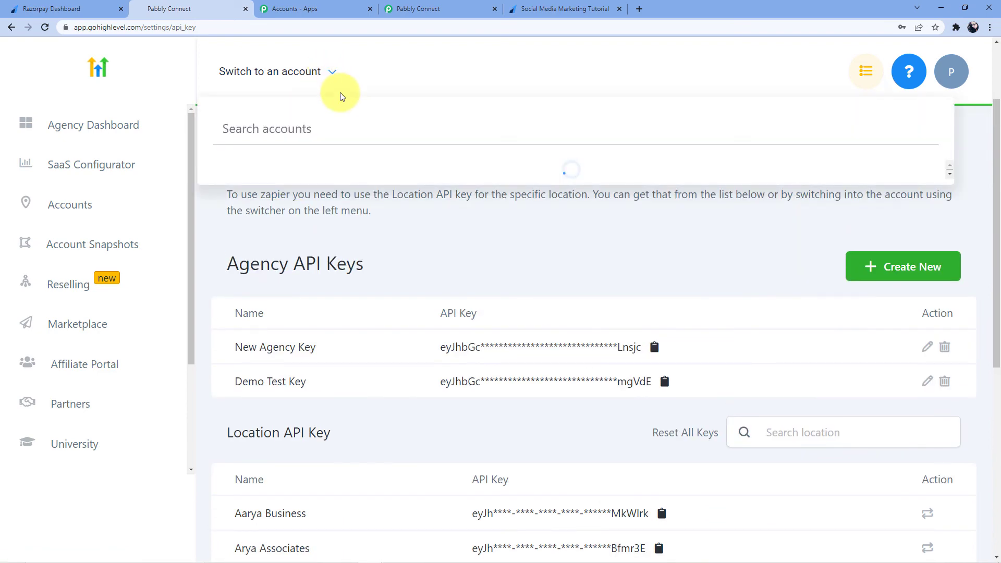
{"action": "left_click", "coordinate": [268, 175]}
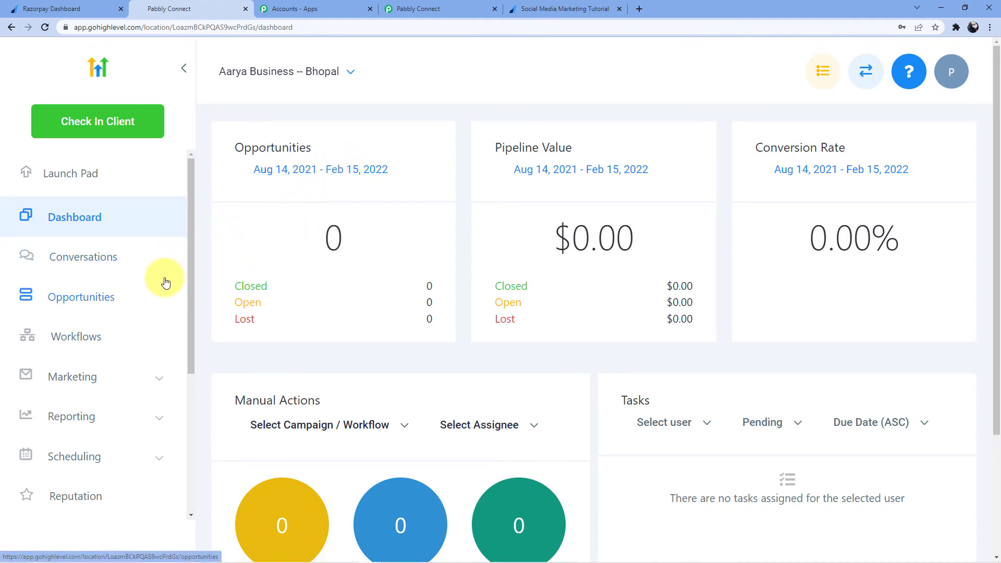
- Expand Contacts in the sidebar and open the Contacts / Smart lists page
{"action": "scroll", "coordinate": [123, 263], "scroll_direction": "down", "scroll_amount": 4}
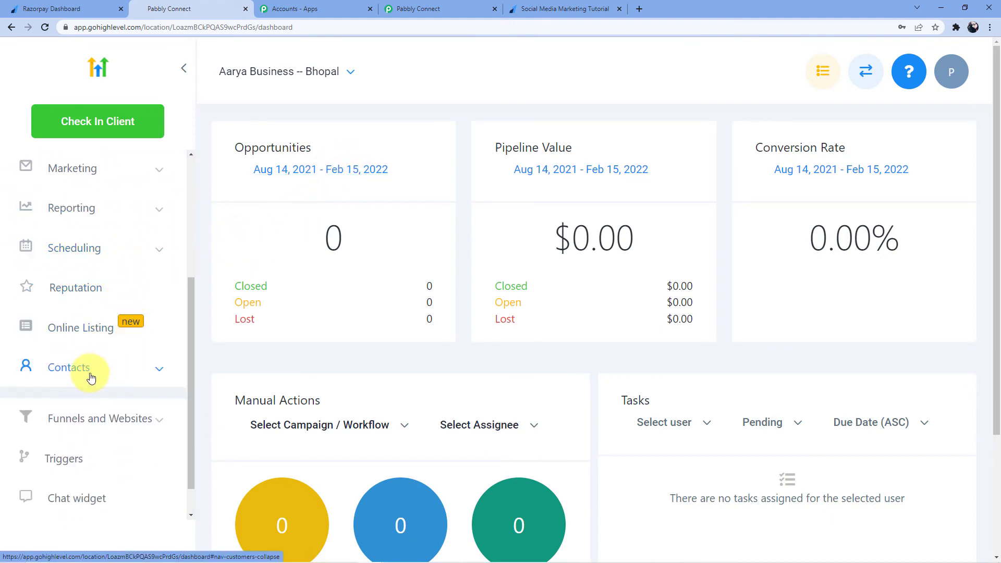
{"action": "left_click", "coordinate": [90, 377]}
{"action": "scroll", "coordinate": [104, 365], "scroll_direction": "down", "scroll_amount": 2}
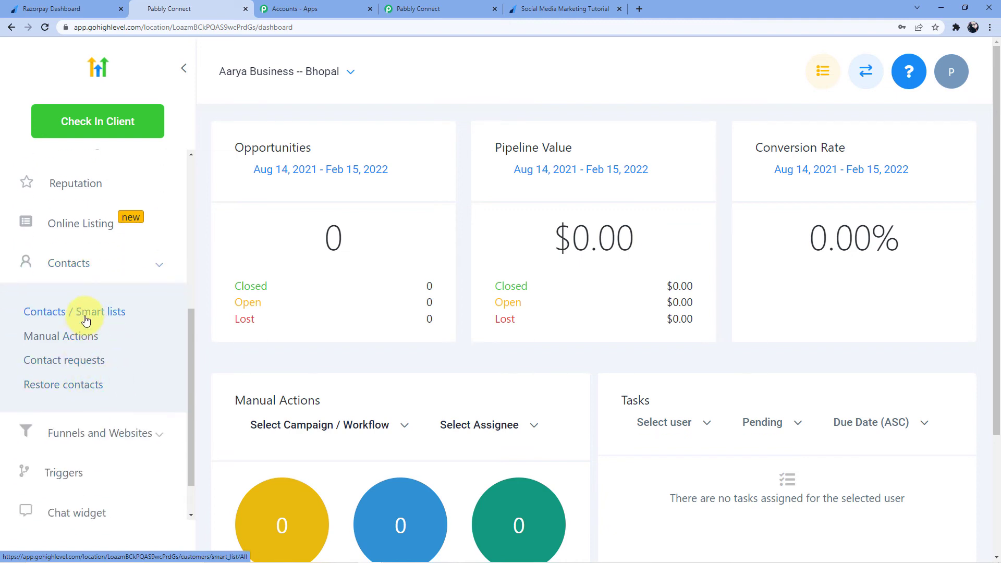
{"action": "left_click", "coordinate": [86, 320]}
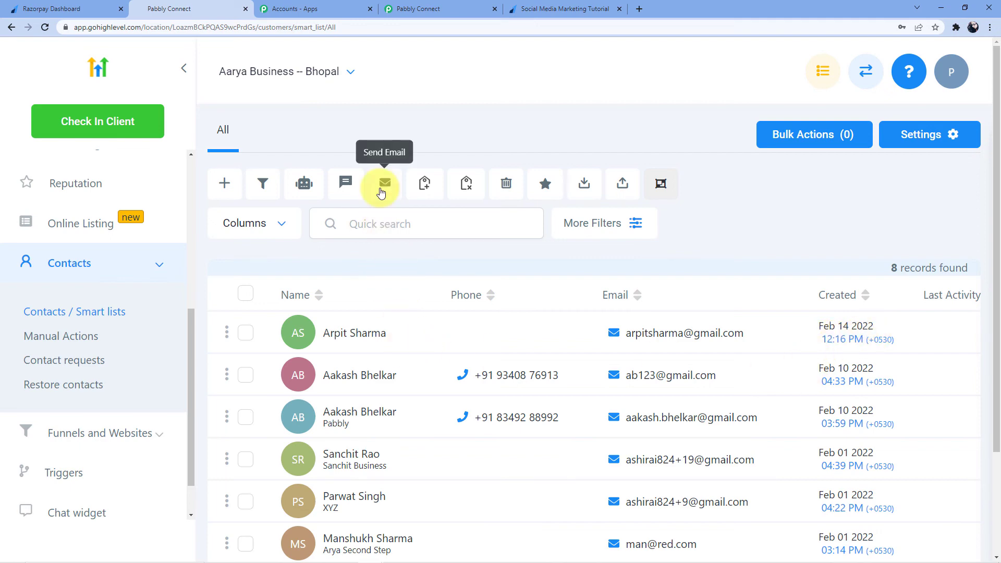
- Reload the Social Media Marketing Tutorial payment page to get a fresh form
{"action": "left_click", "coordinate": [71, 6]}
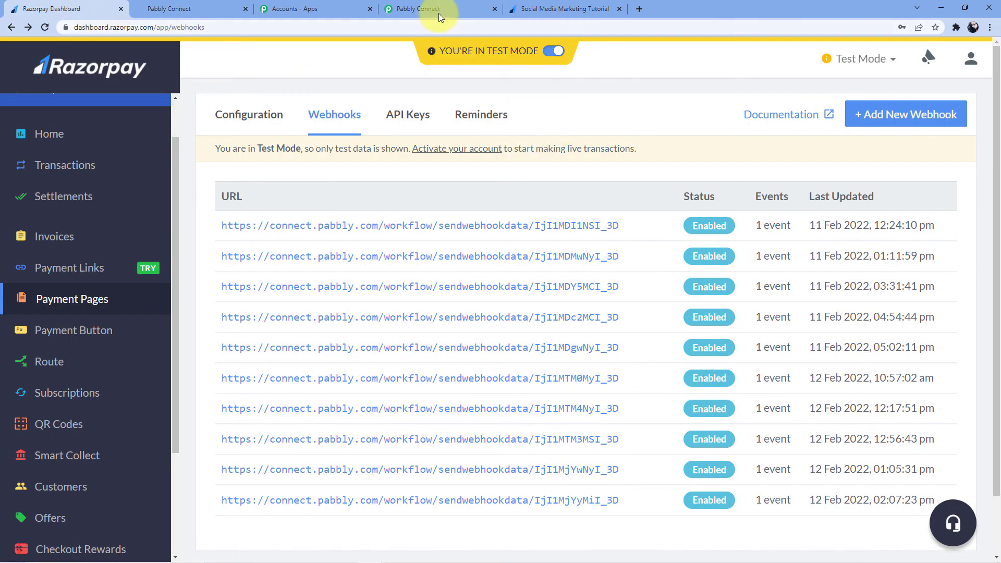
{"action": "left_click", "coordinate": [529, 8]}
{"action": "left_click", "coordinate": [404, 30]}
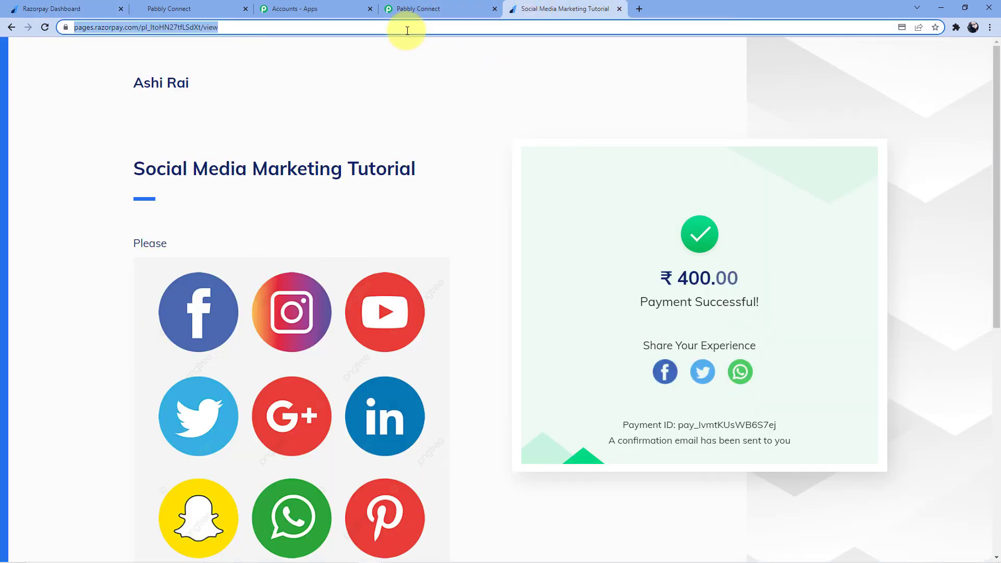
{"action": "key", "text": "Return"}
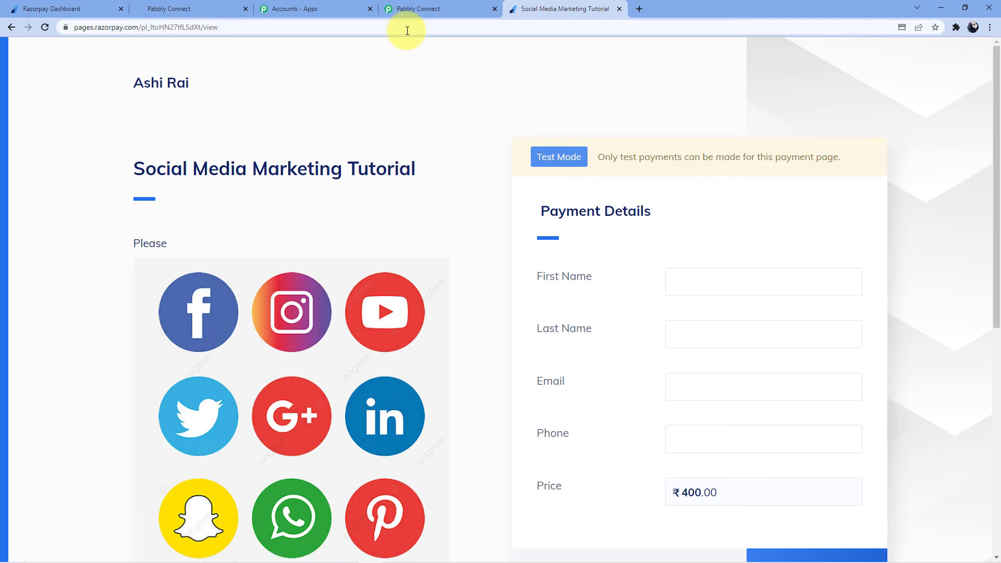
- Enter the test buyer's first name, last name, e-mail and phone, then pay ₹400.00
{"action": "left_click", "coordinate": [728, 285]}
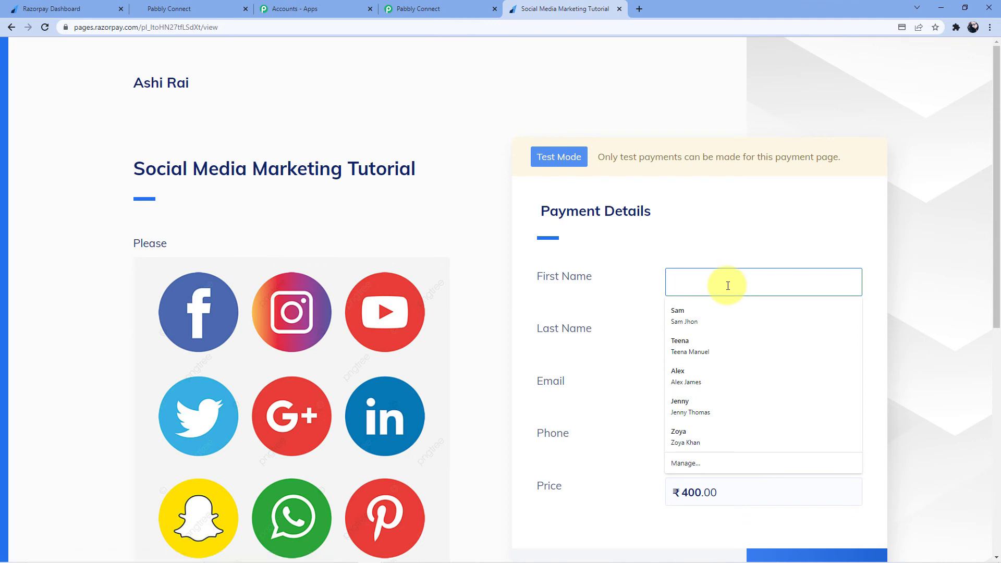
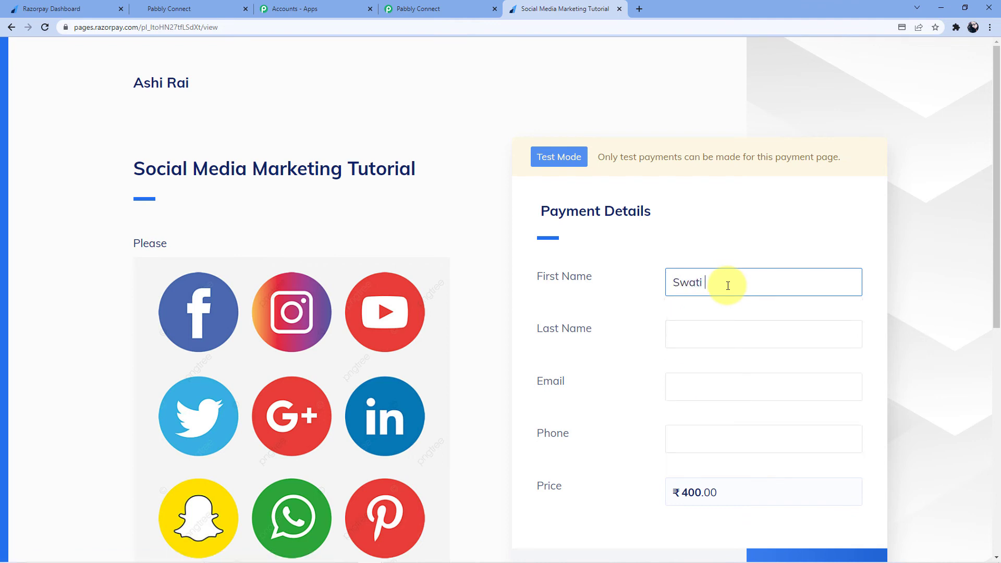
{"action": "left_click", "coordinate": [684, 329]}
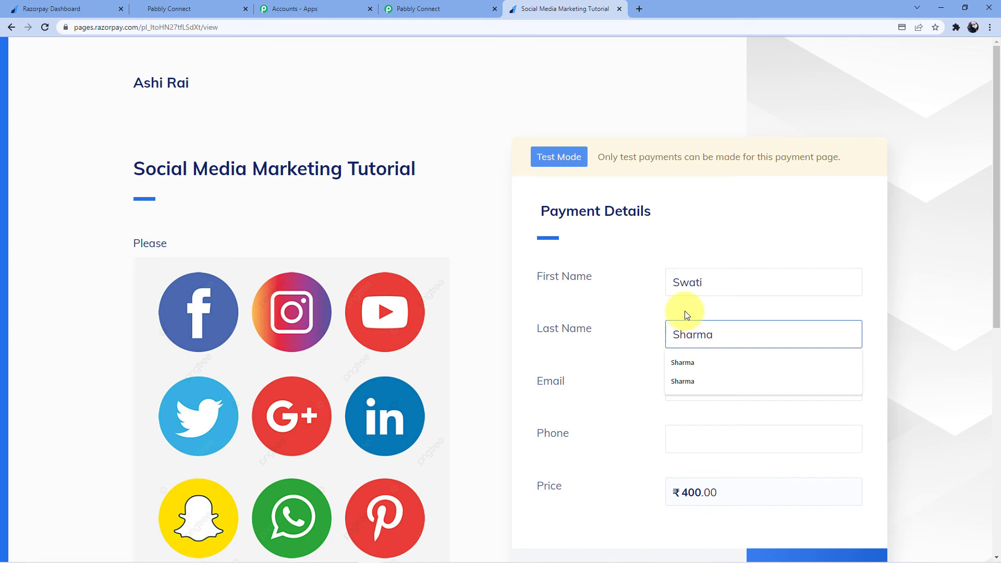
{"action": "left_click", "coordinate": [698, 391]}
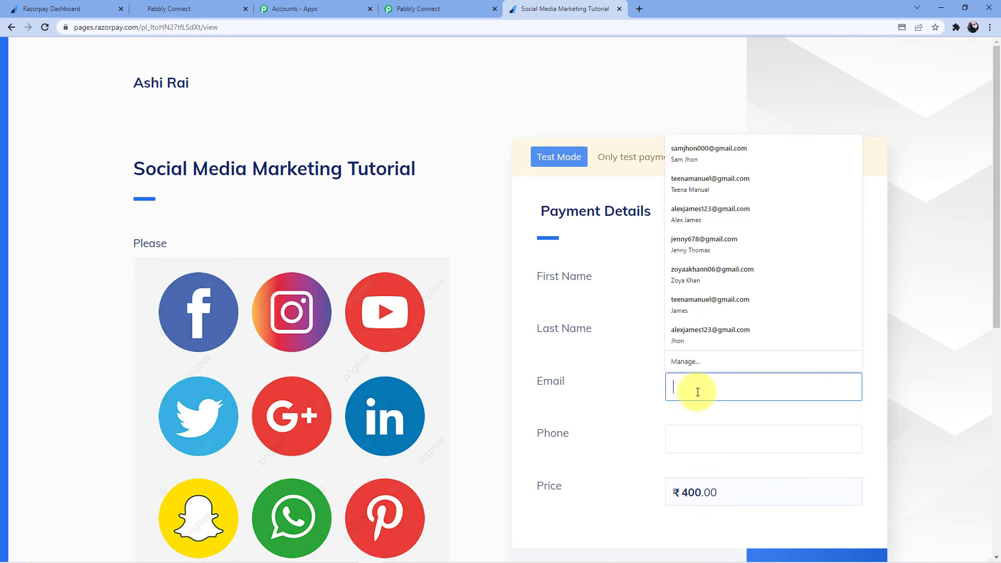
{"action": "type", "text": "swatisg"}
{"action": "key", "text": "BackSpace"}
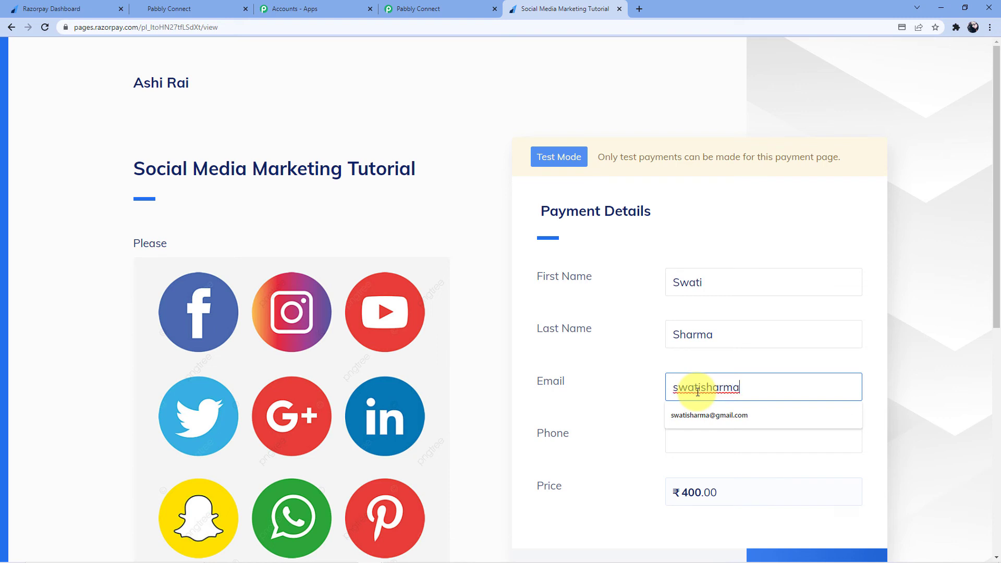
{"action": "left_click", "coordinate": [697, 416]}
{"action": "left_click", "coordinate": [695, 443]}
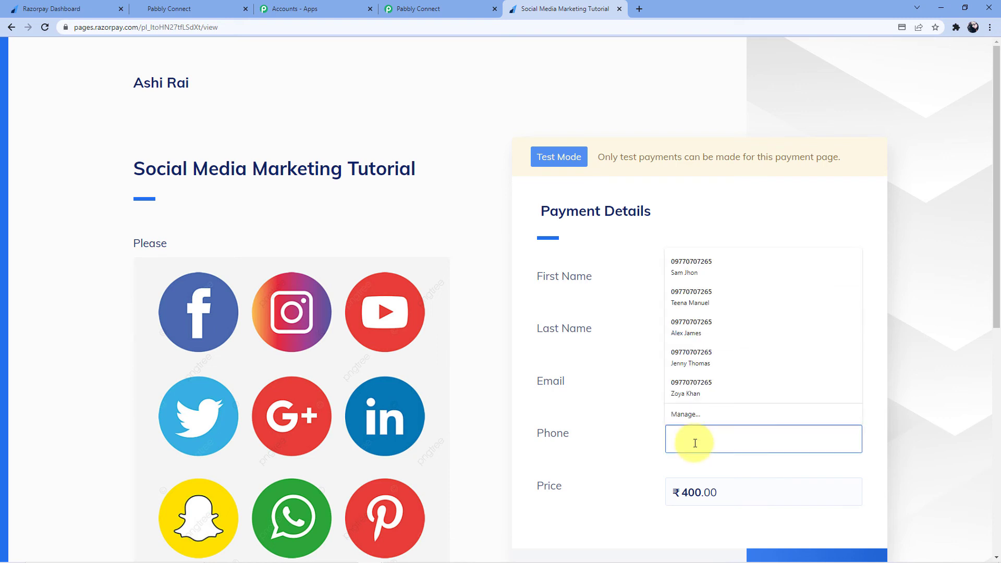
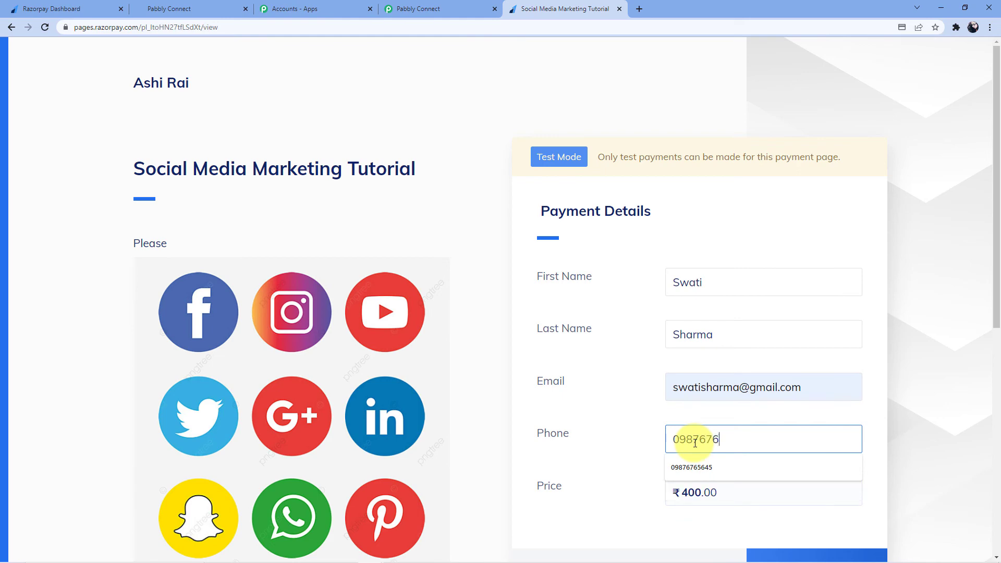
{"action": "scroll", "coordinate": [719, 398], "scroll_direction": "down", "scroll_amount": 4}
{"action": "left_click", "coordinate": [791, 361]}
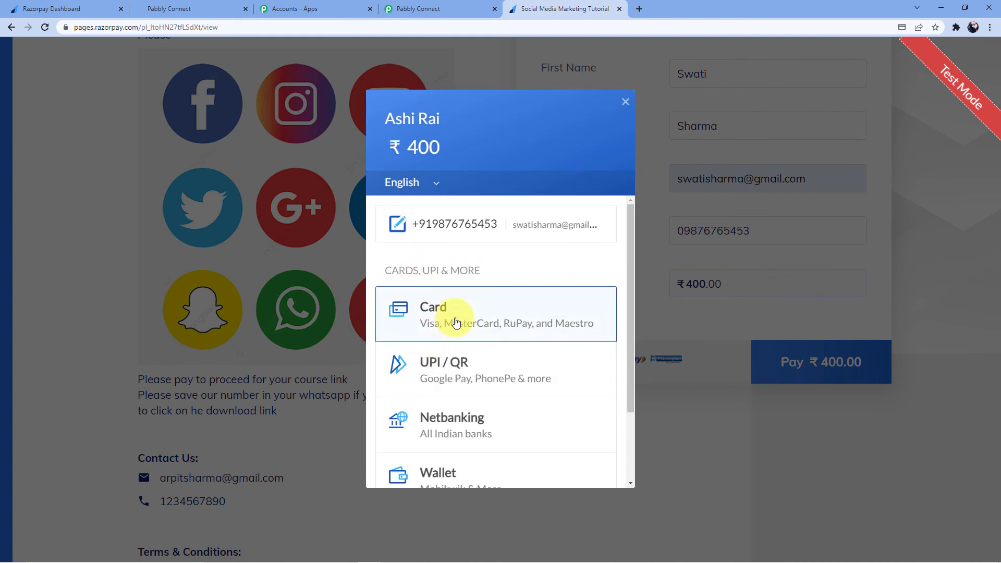
{"action": "left_click", "coordinate": [446, 316]}
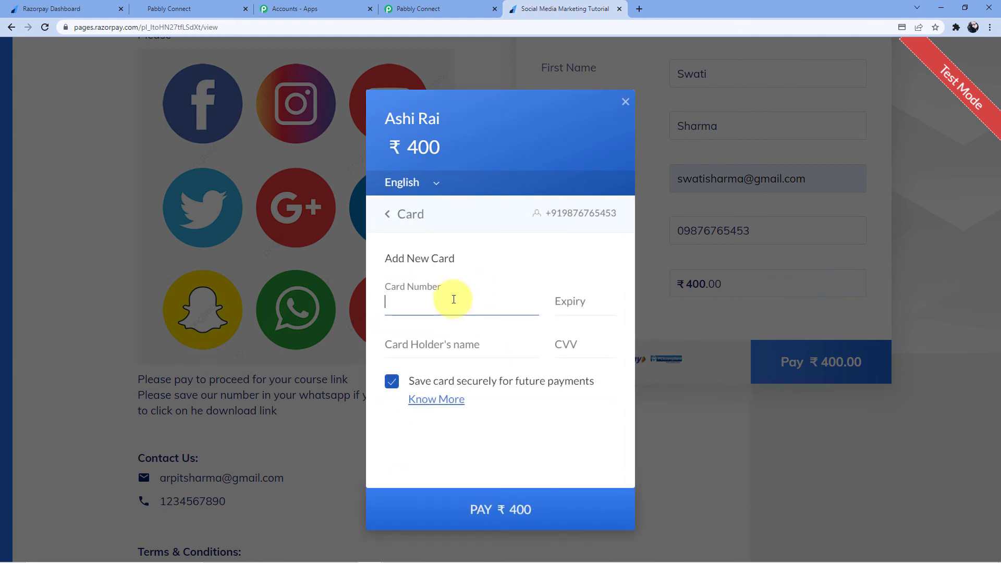
{"action": "type", "text": "4111111111111111"}
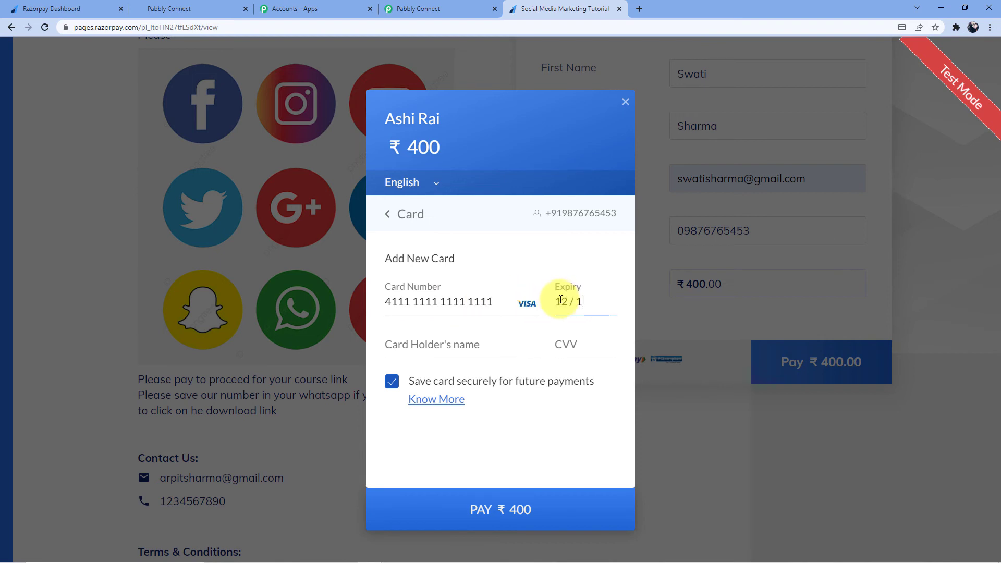
{"action": "type", "text": "1214"}
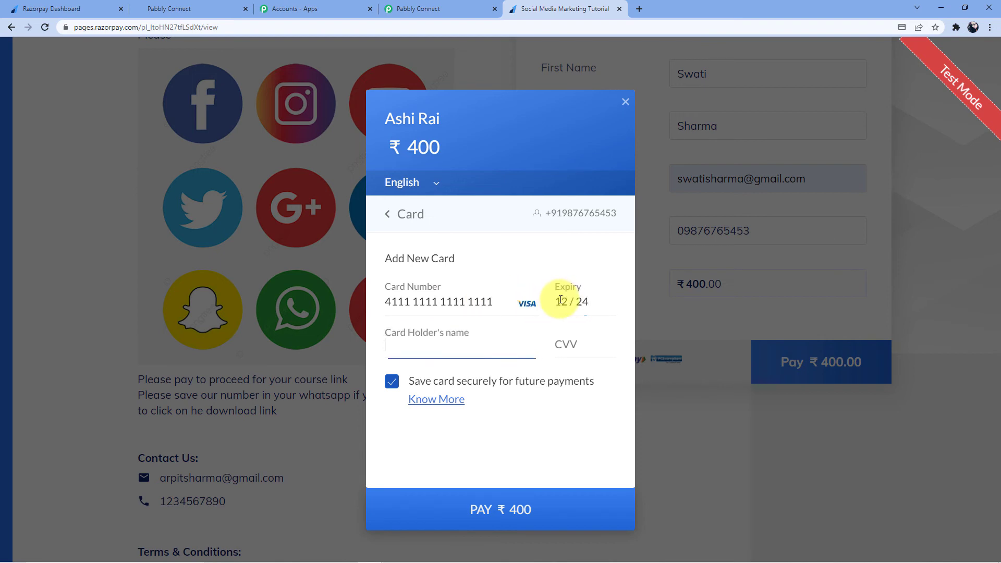
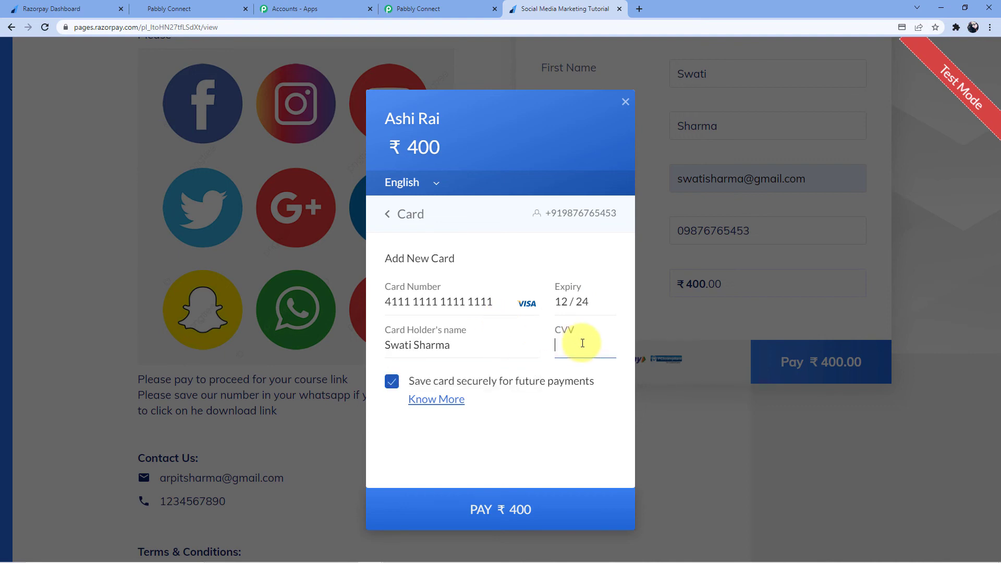
{"action": "left_click", "coordinate": [509, 509]}
{"action": "left_click", "coordinate": [572, 407]}
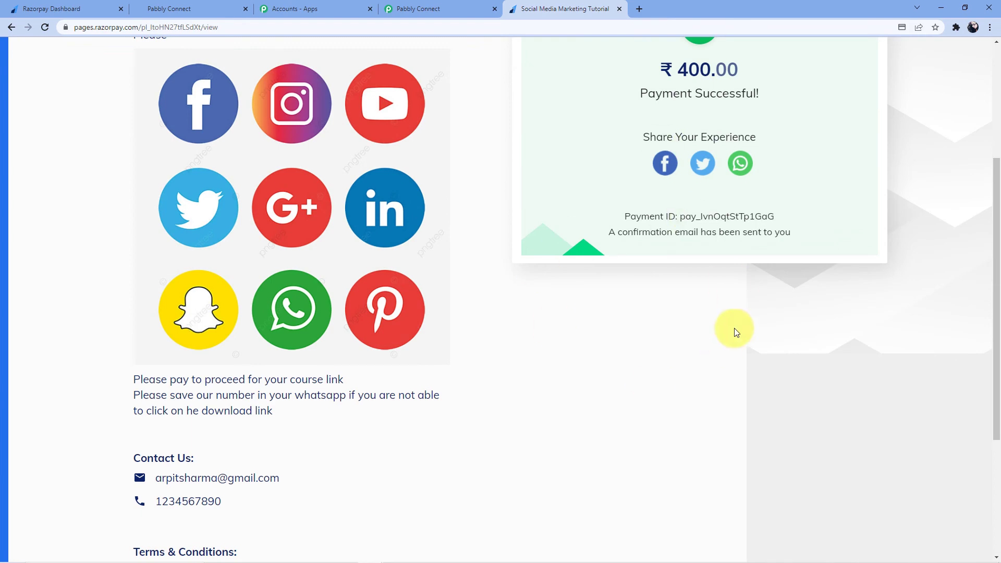
{"action": "scroll", "coordinate": [594, 297], "scroll_direction": "up", "scroll_amount": 4}
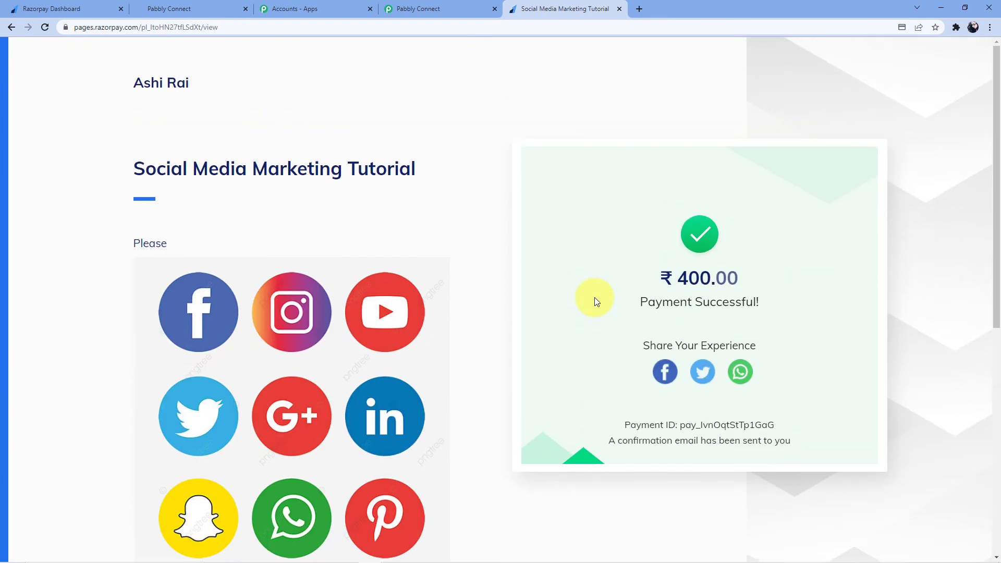
- Confirm the HighLevel contacts list now shows 9 records, headed by the new buyer's contact
{"action": "left_click", "coordinate": [205, 6]}
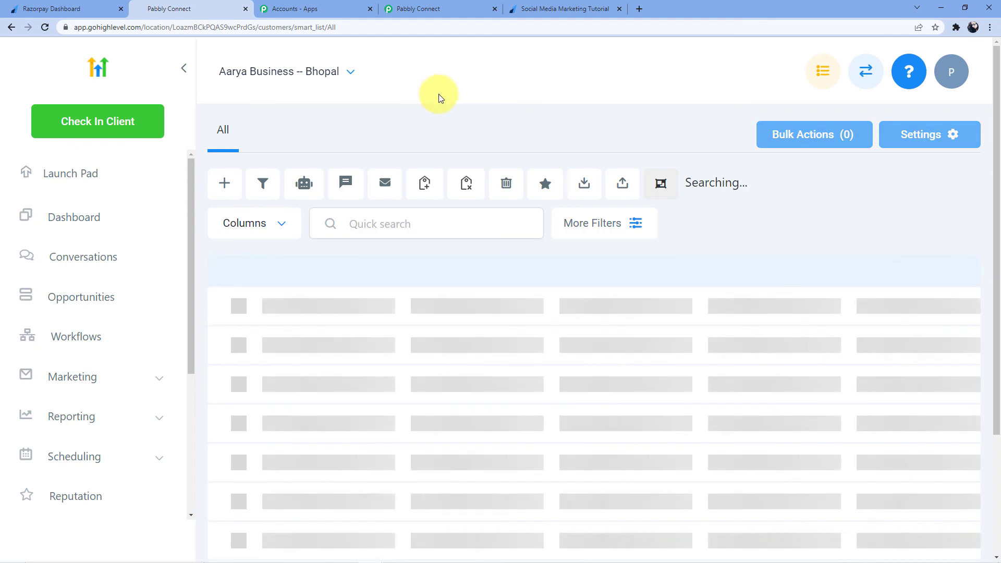
{"action": "scroll", "coordinate": [400, 109], "scroll_direction": "down", "scroll_amount": 2}
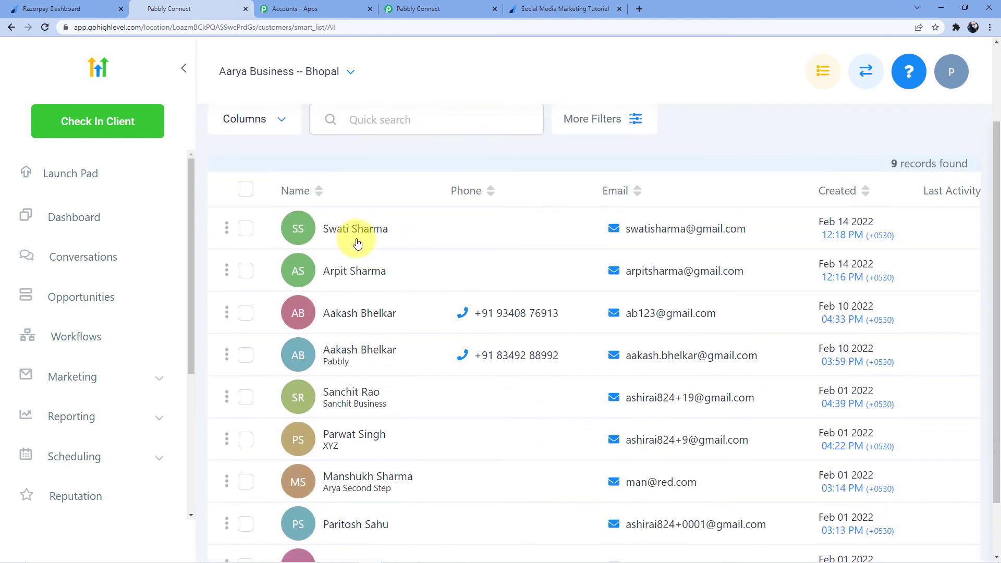
{"action": "mouse_move", "coordinate": [689, 235]}
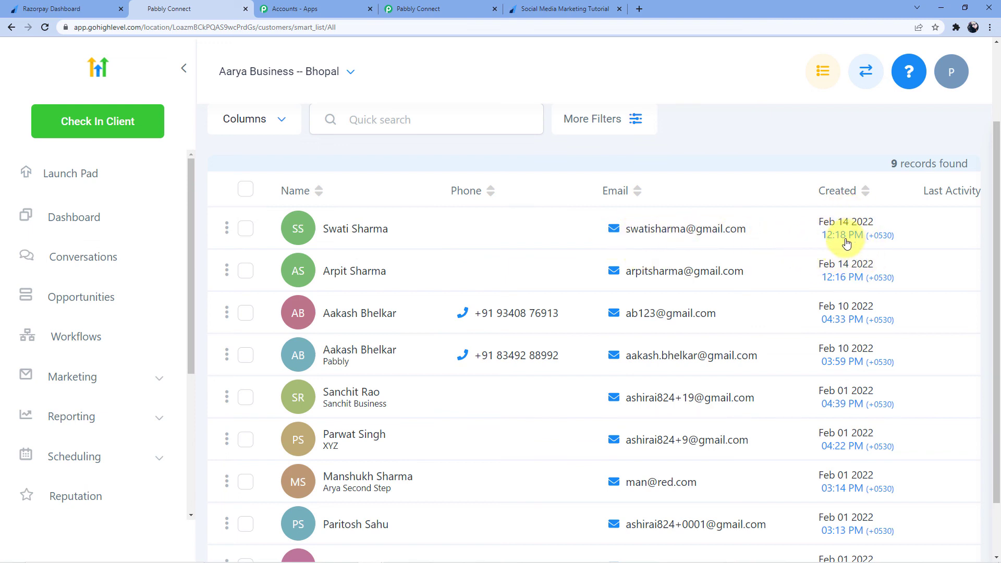
{"action": "mouse_move", "coordinate": [632, 244]}
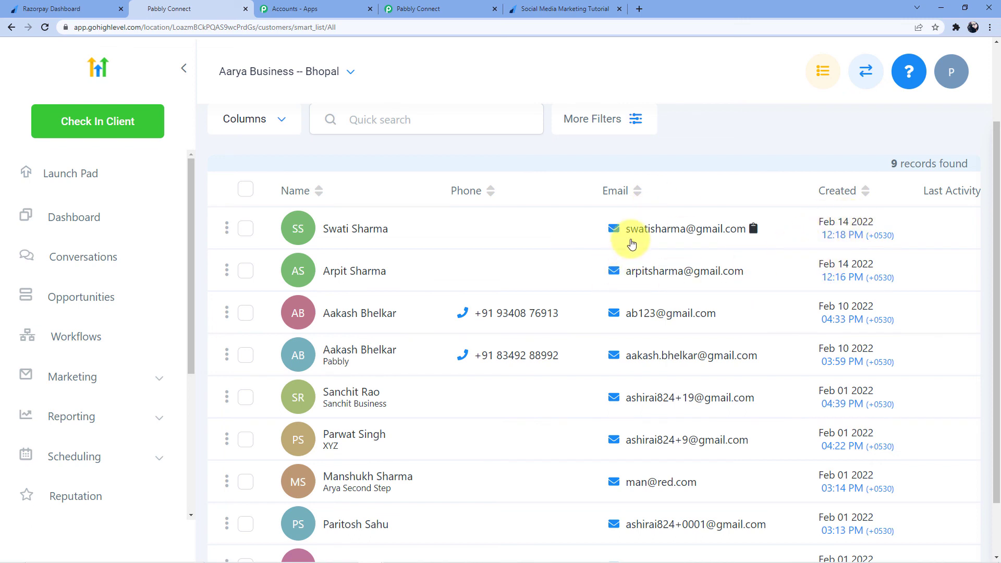
{"action": "left_click", "coordinate": [444, 9]}
- Scroll to the workflow top and collapse the Payment Captured trigger and Create Contact action cards
{"action": "scroll", "coordinate": [469, 258], "scroll_direction": "up", "scroll_amount": 5}
{"action": "scroll", "coordinate": [483, 260], "scroll_direction": "up", "scroll_amount": 20}
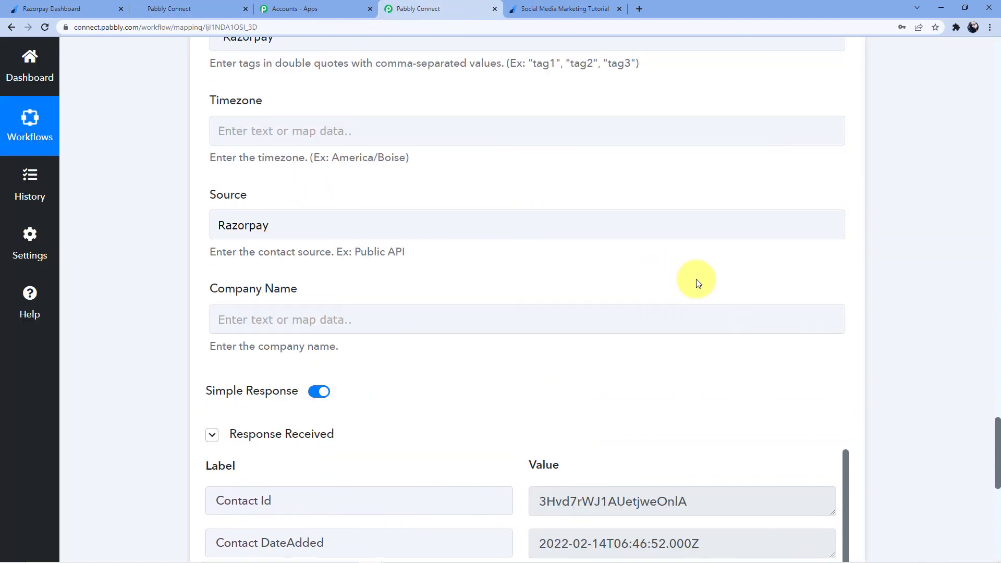
{"action": "scroll", "coordinate": [334, 258], "scroll_direction": "up", "scroll_amount": 20}
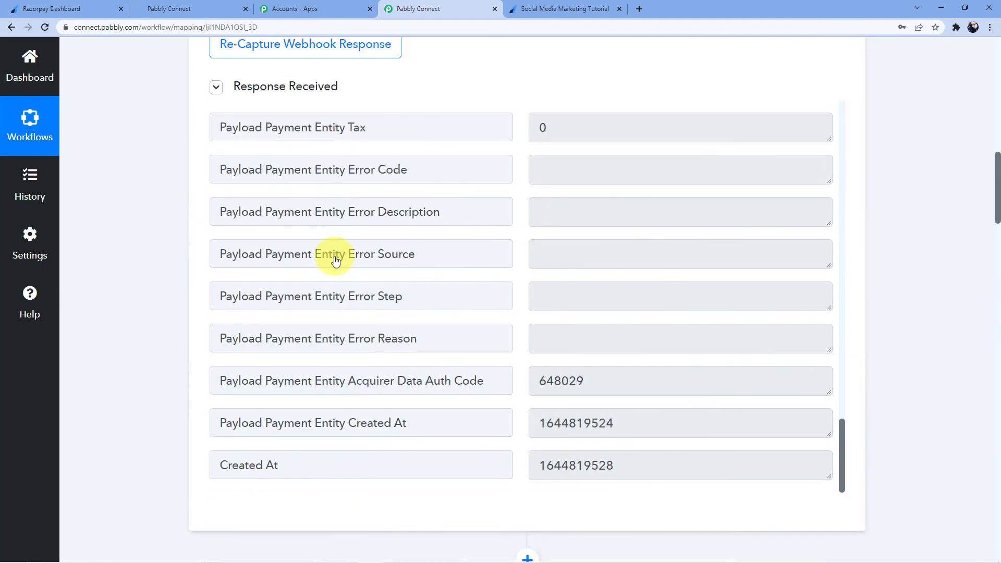
{"action": "left_click", "coordinate": [493, 261]}
{"action": "left_click", "coordinate": [436, 379]}
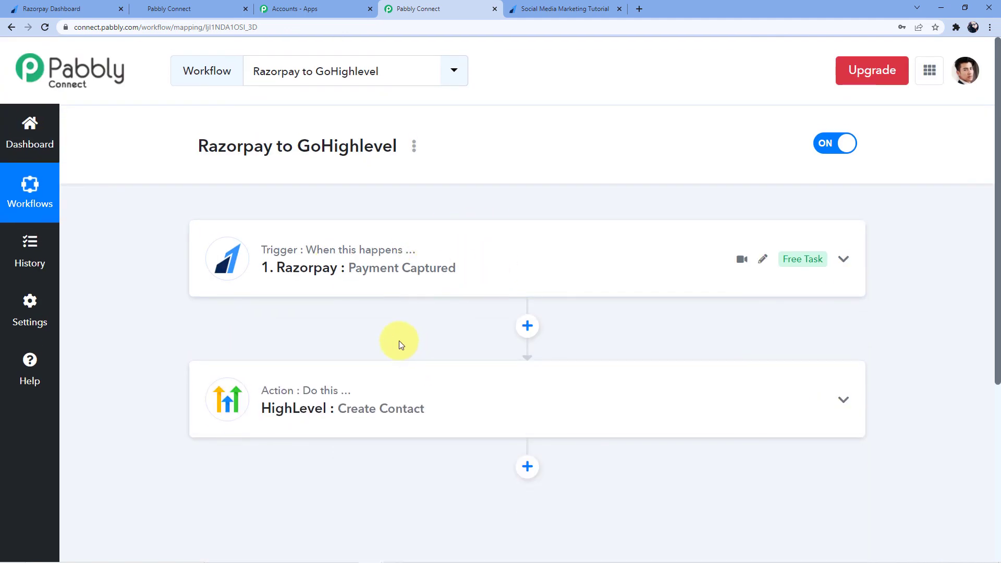